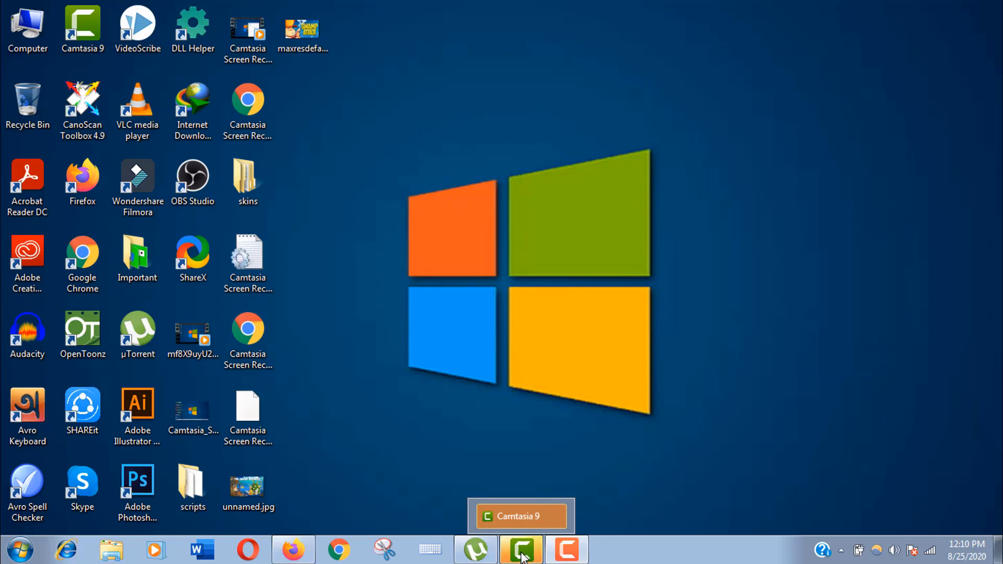
- Switch to Camtasia 9 and import Fire - 3742.mp4, Fireplace - 1971.mp4 and Forest Fire - 360.mp4 from the Free videos folder
click(523, 557)
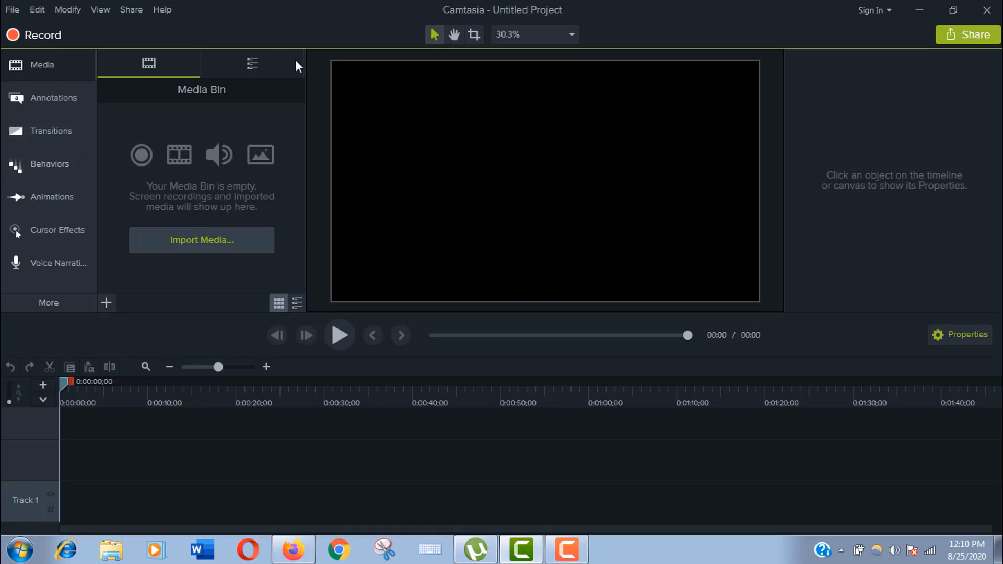
click(52, 70)
click(53, 70)
click(198, 239)
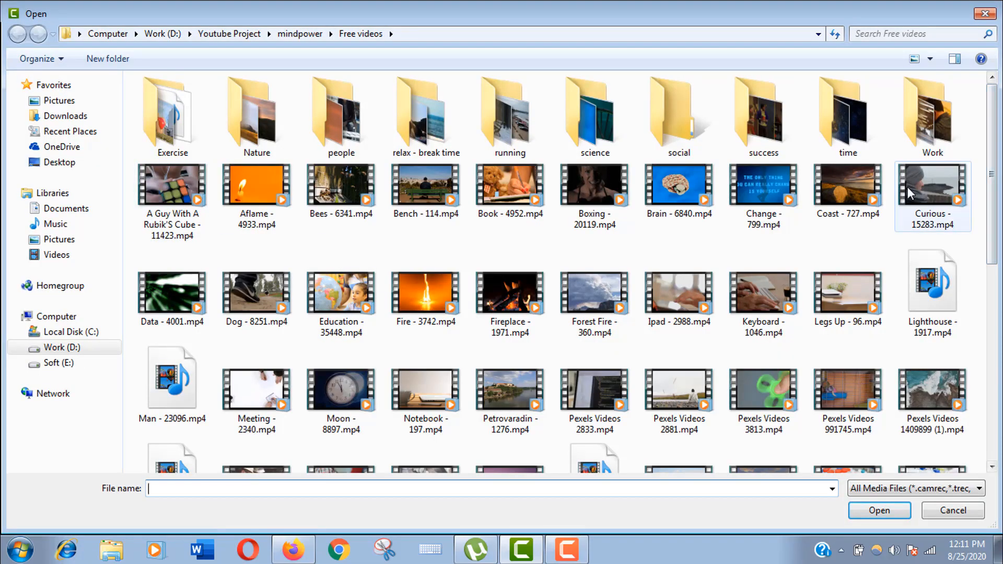
click(414, 296)
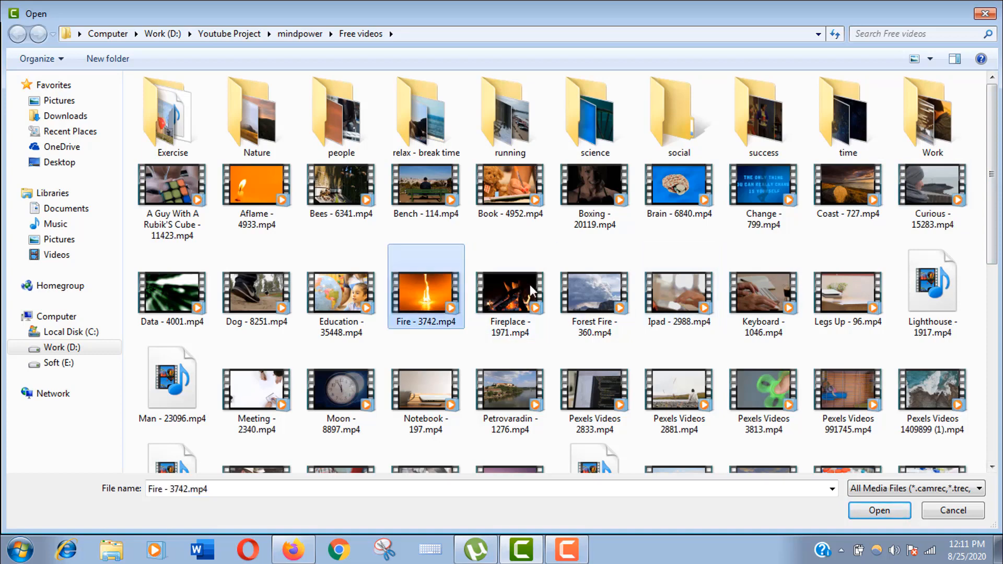
ctrl+click(518, 301)
ctrl+click(583, 296)
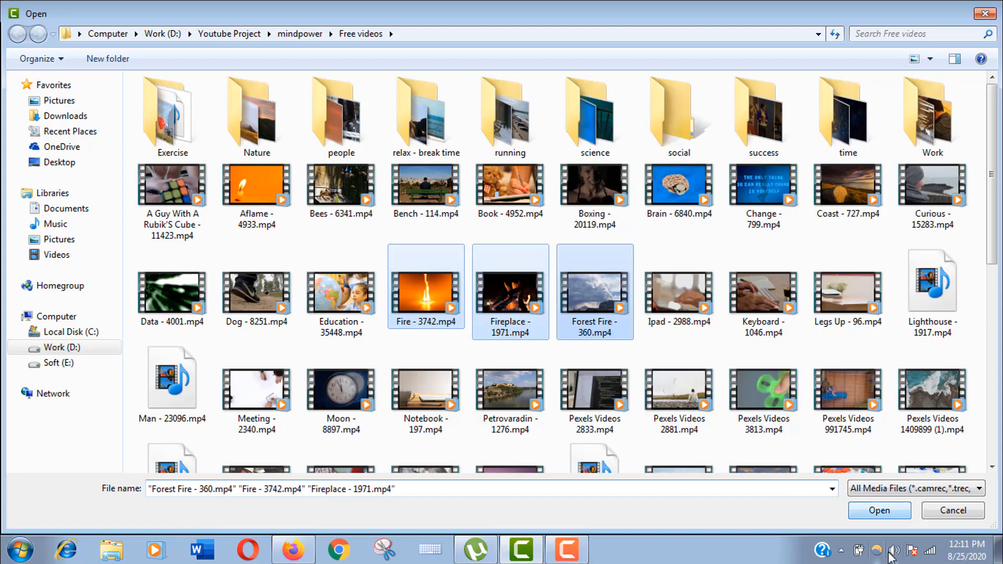
click(886, 515)
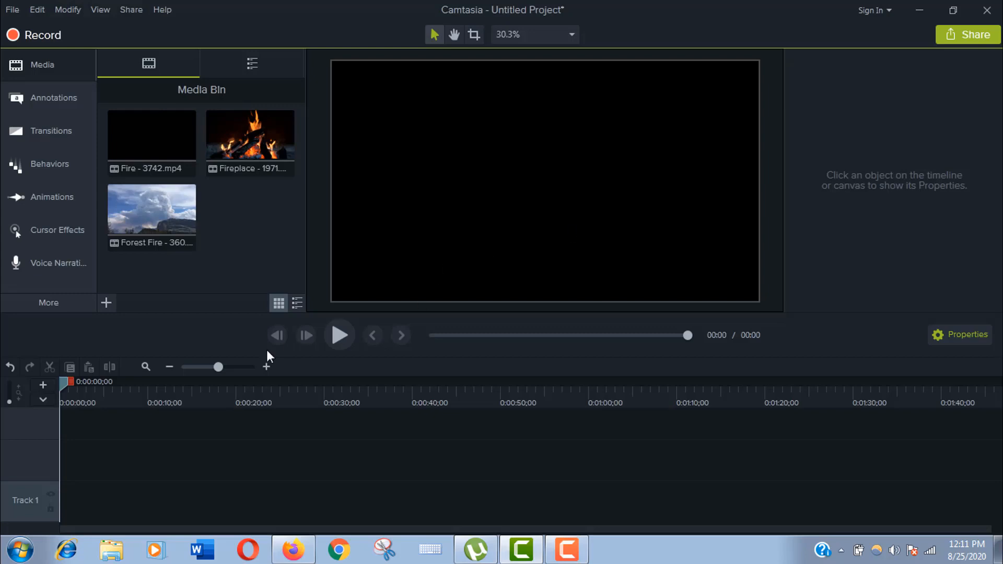
- Import the music file Bovi.mp3 from the Bright Music folder into the Media Bin
click(106, 303)
click(121, 257)
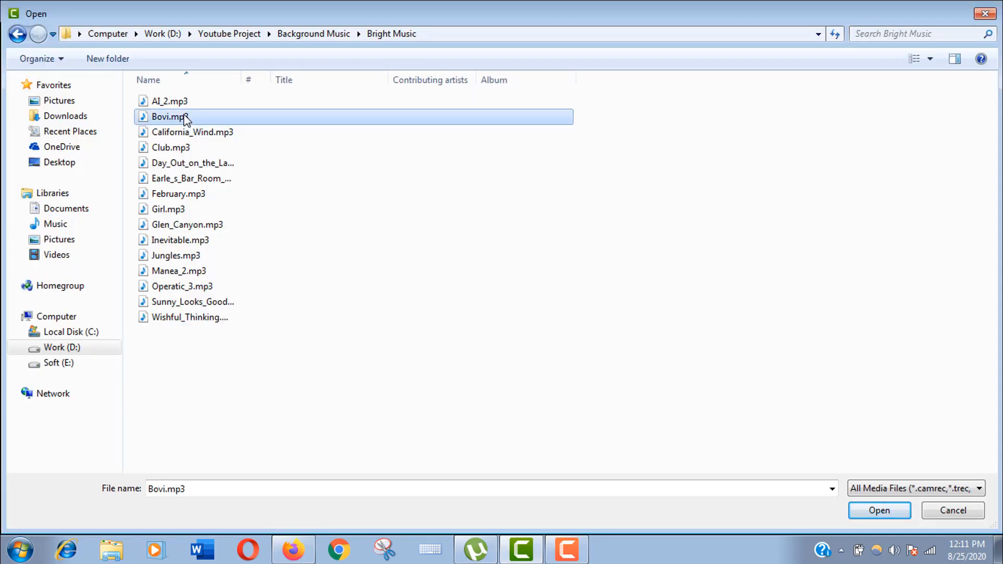
double_click(183, 116)
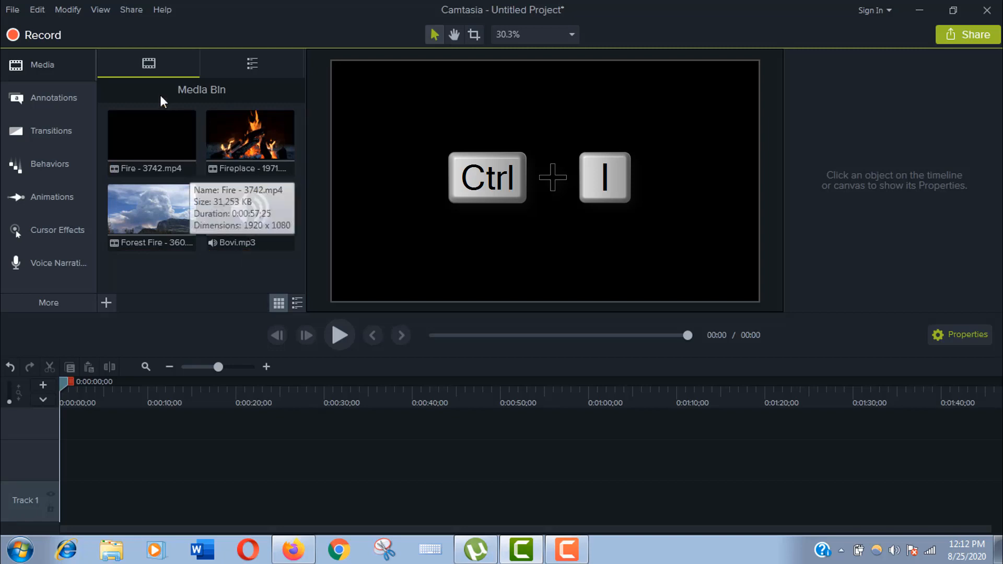
- Place the Fire - 3742 clip at the start of Track 2 and move the playhead to 0:00:03;06
click(158, 128)
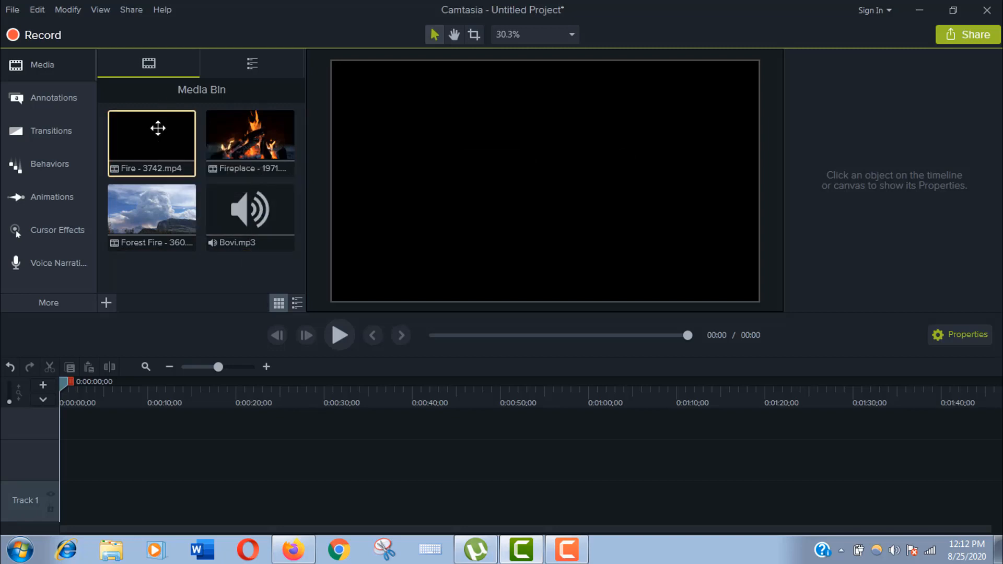
drag(158, 128, 14, 461)
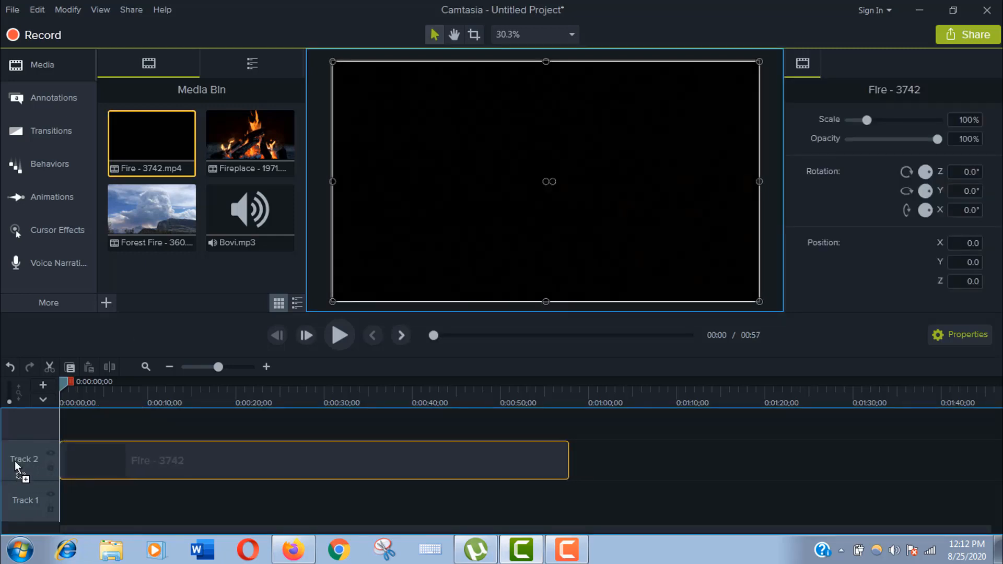
drag(61, 402, 56, 452)
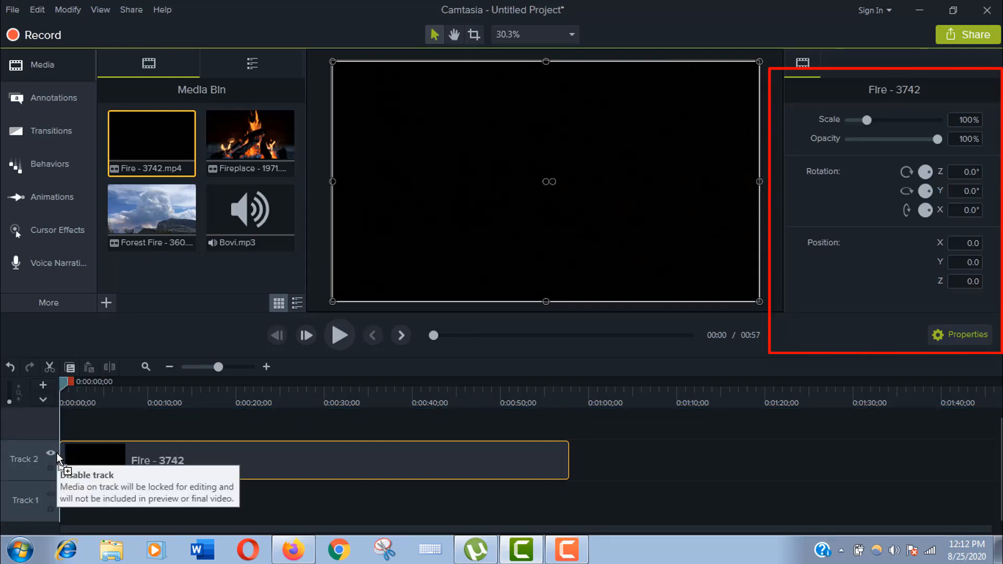
double_click(88, 451)
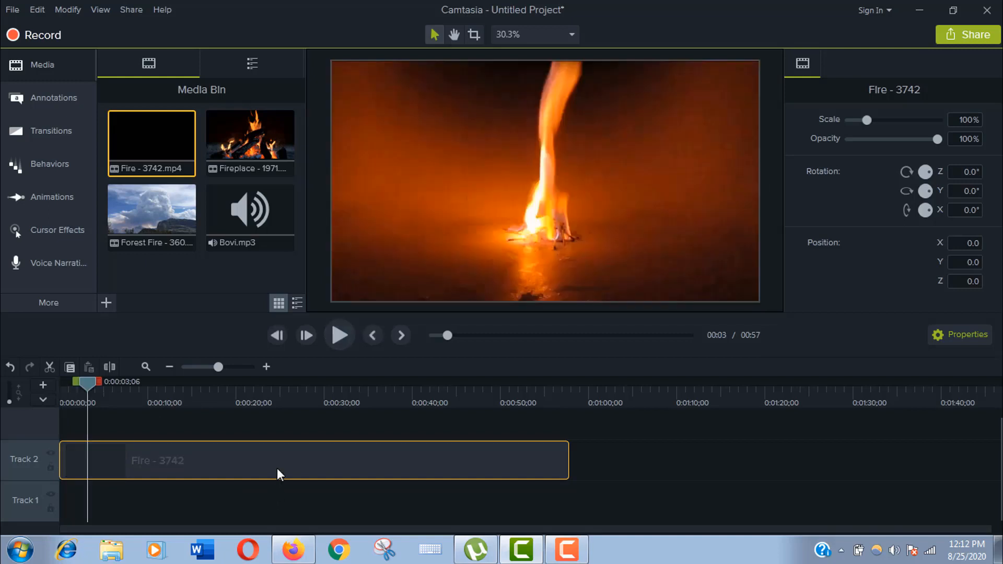
- Set the canvas zoom to 25% and then to 200%
click(532, 40)
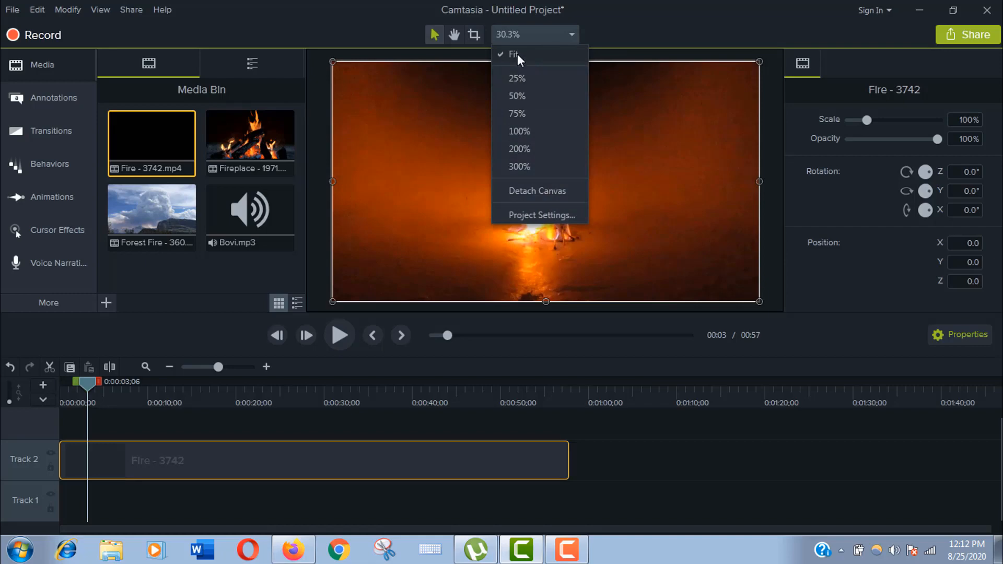
click(518, 76)
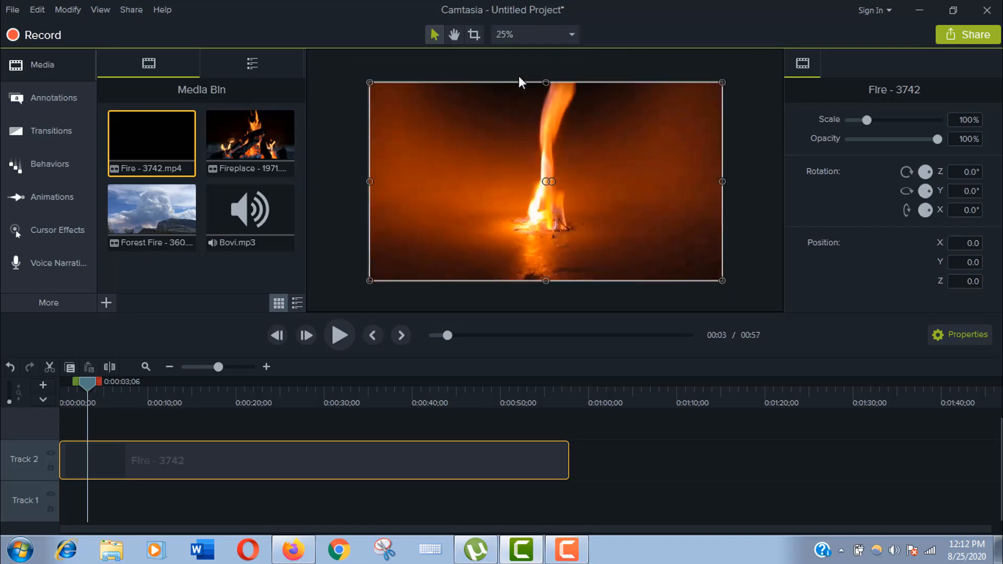
click(531, 30)
click(529, 149)
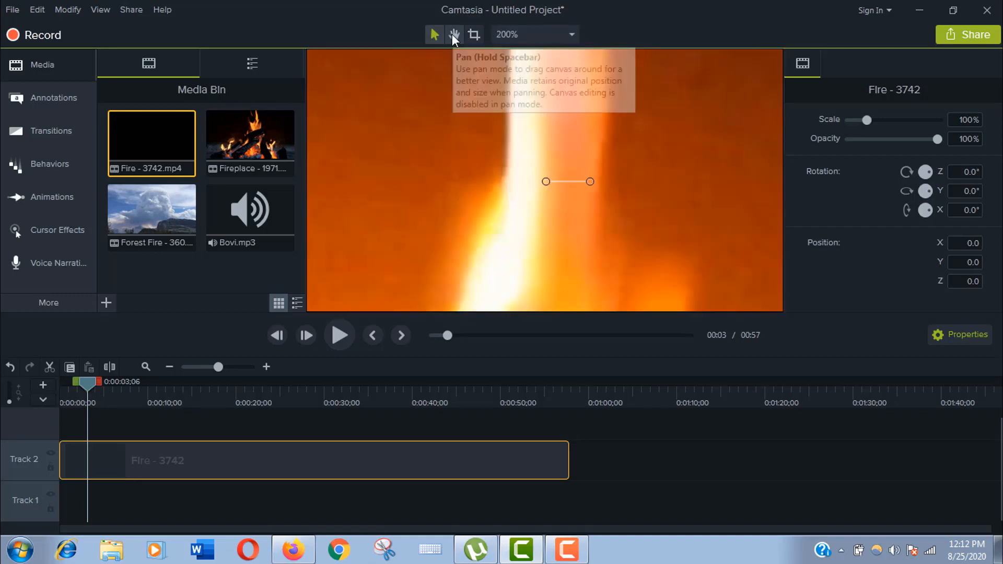
- Pan around the enlarged canvas to inspect different parts of the fire image
click(454, 35)
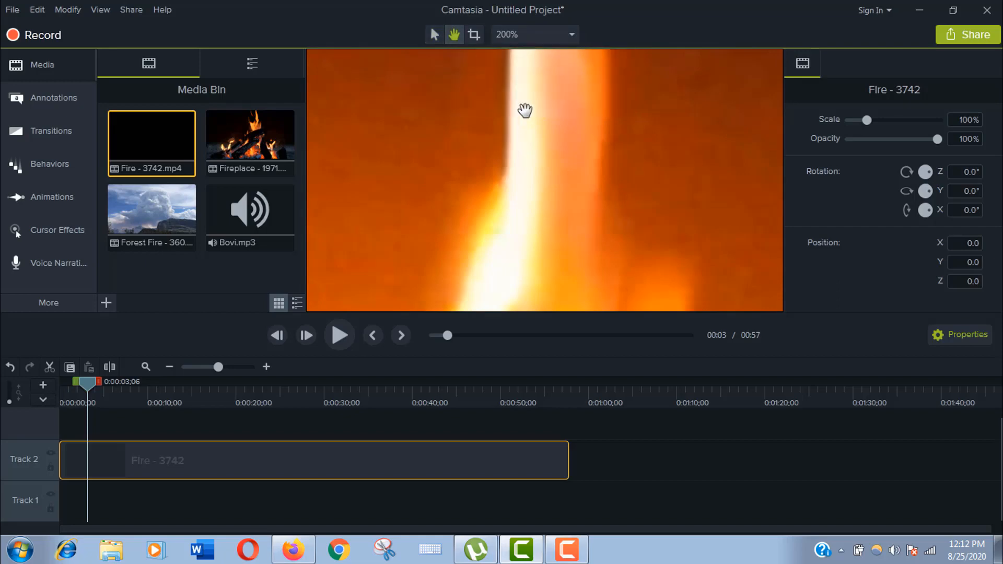
drag(522, 110, 432, 246)
drag(611, 124, 426, 351)
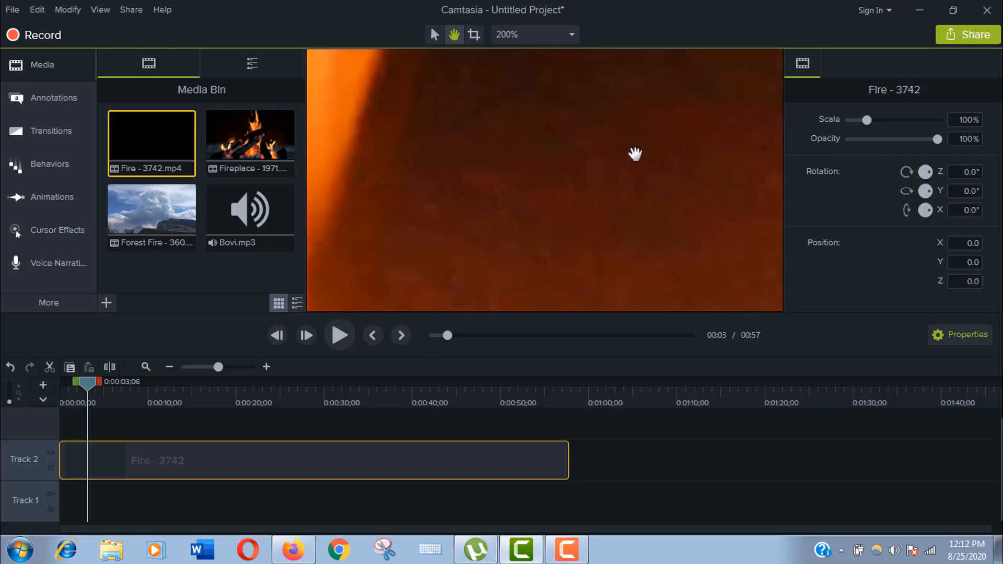
drag(634, 152, 477, 418)
mouse_move(614, 168)
mouse_down()
mouse_move(401, 283)
mouse_move(519, 58)
mouse_up()
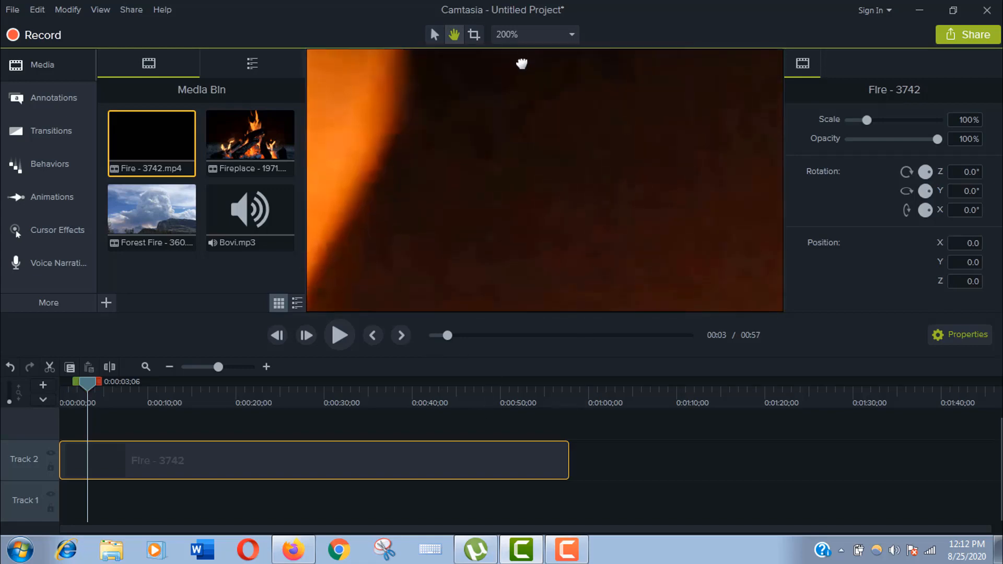
- Fit the whole canvas in view again and return to Edit mode
click(511, 37)
click(522, 53)
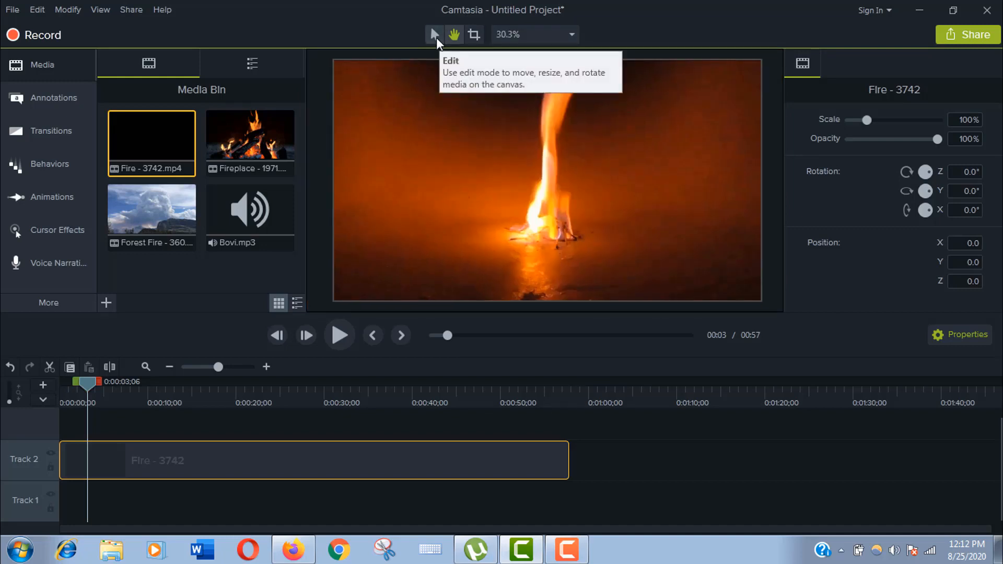
click(437, 37)
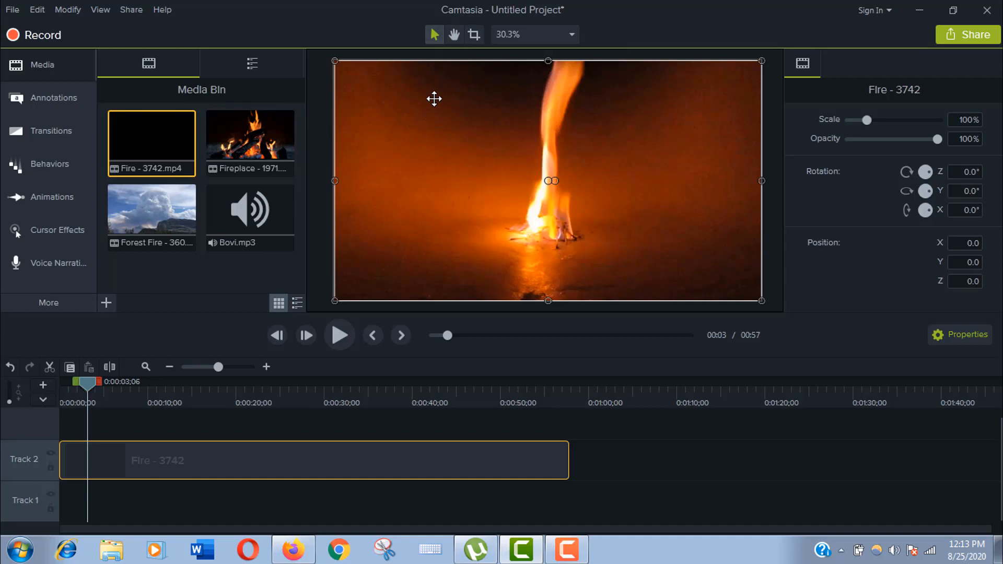
- Crop the Fire clip slightly at its lower-left corner, then enlarge it to 106.5% scale so it covers the canvas
click(477, 34)
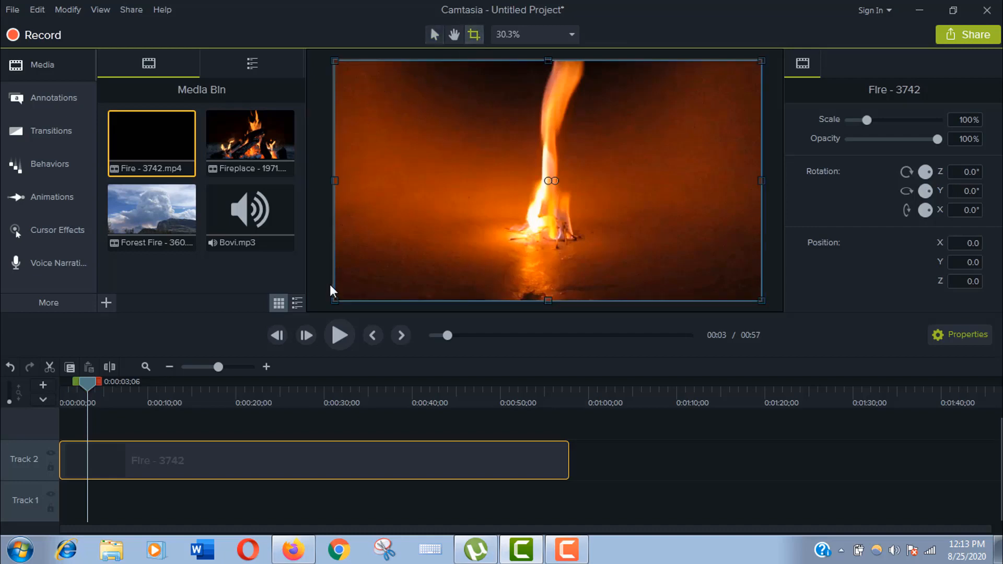
drag(334, 300, 353, 285)
click(434, 34)
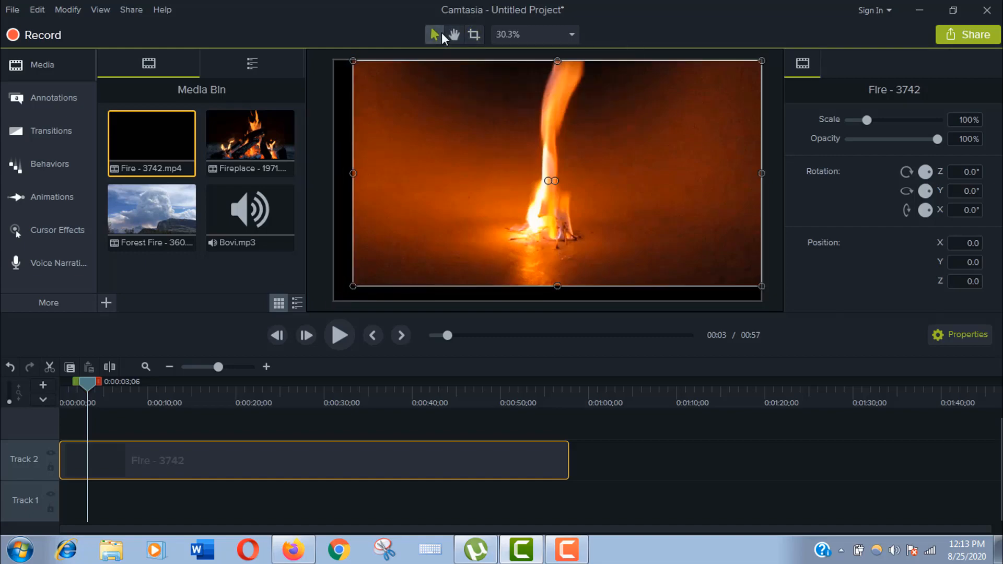
drag(353, 286, 327, 300)
- Detach the canvas to view the project in a separate window, then close that window to reattach it
click(525, 39)
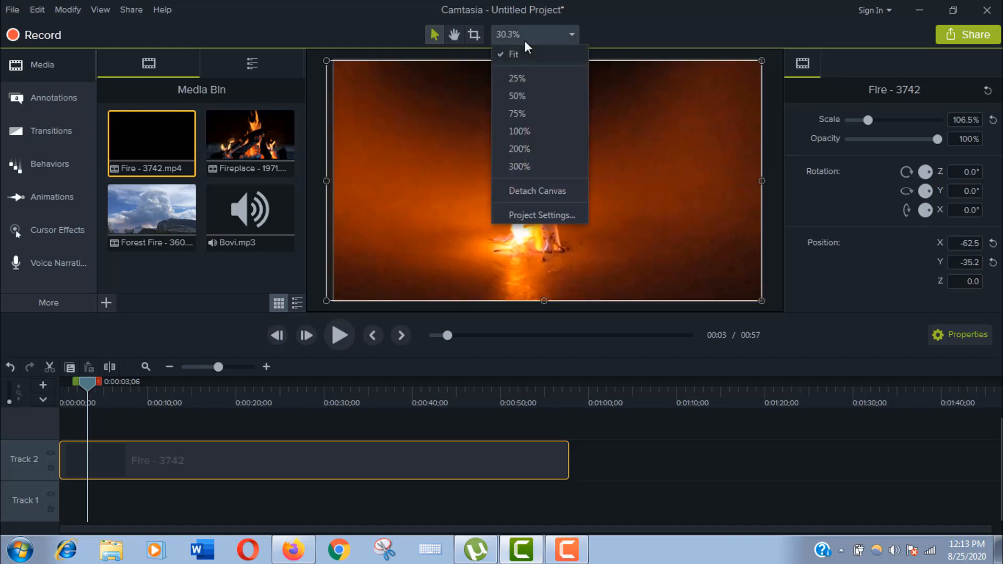
click(542, 192)
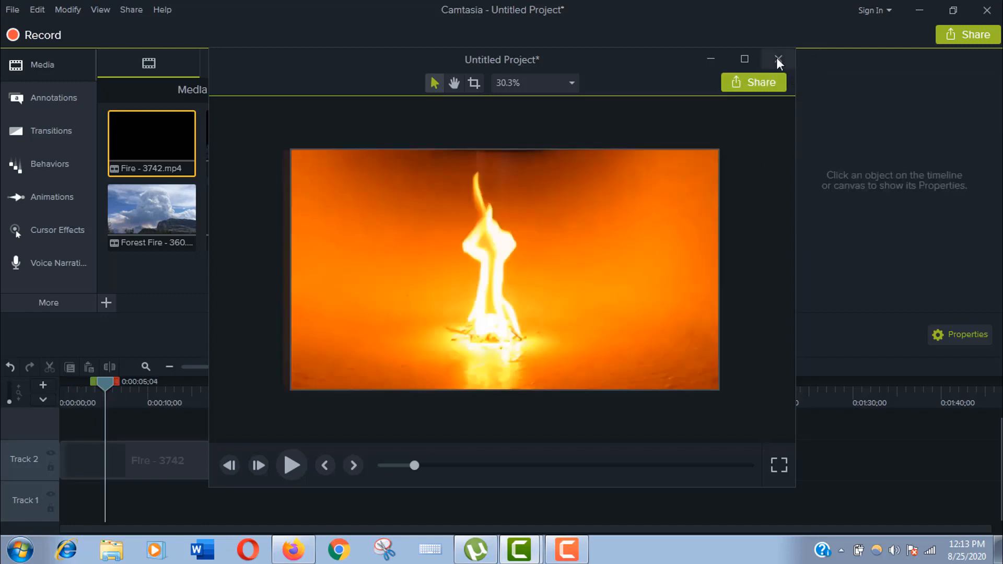
click(778, 59)
- Set the project's canvas dimensions to 1080p HD (1920x1080) with a black background color and apply the settings
click(525, 33)
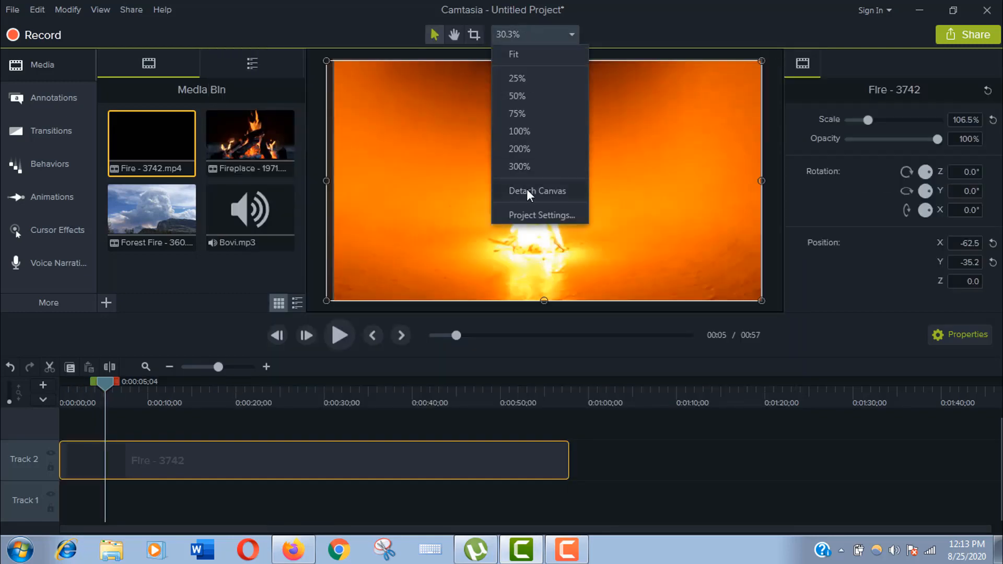
click(525, 215)
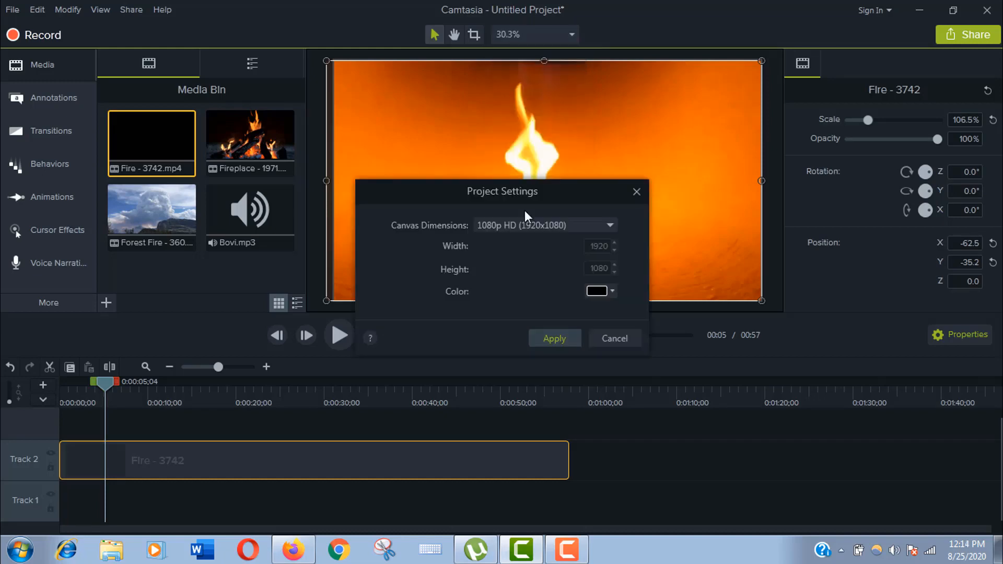
click(538, 225)
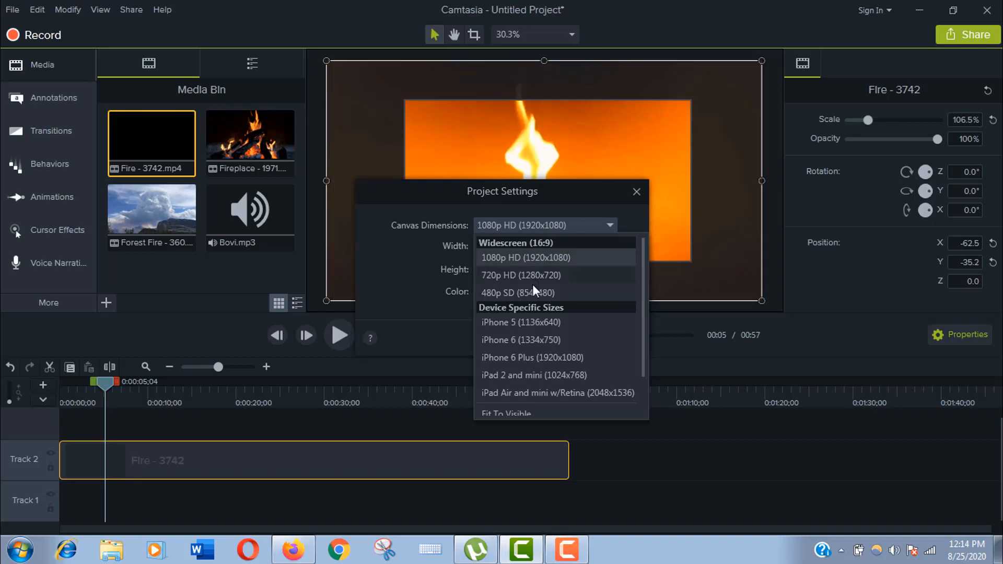
click(531, 258)
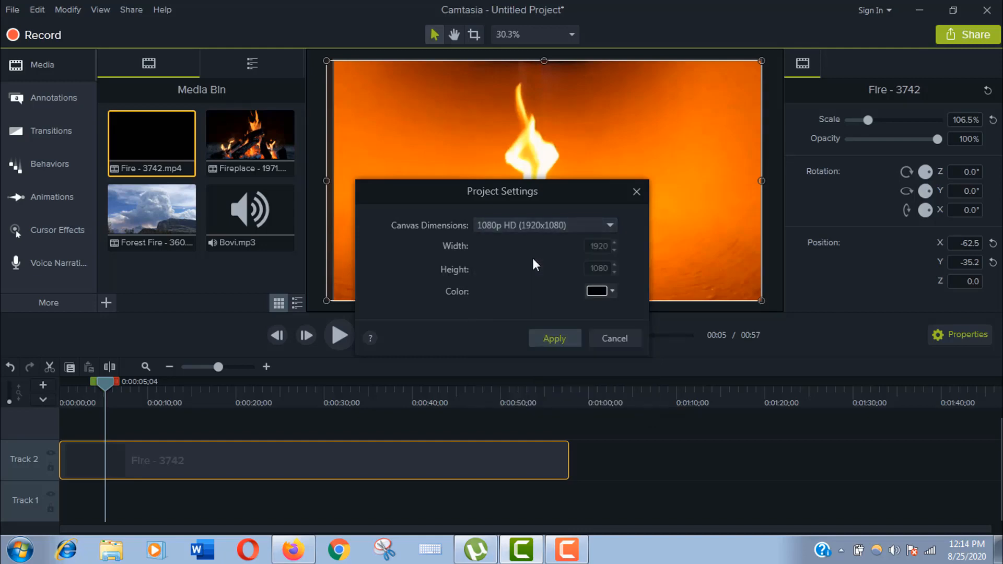
click(609, 296)
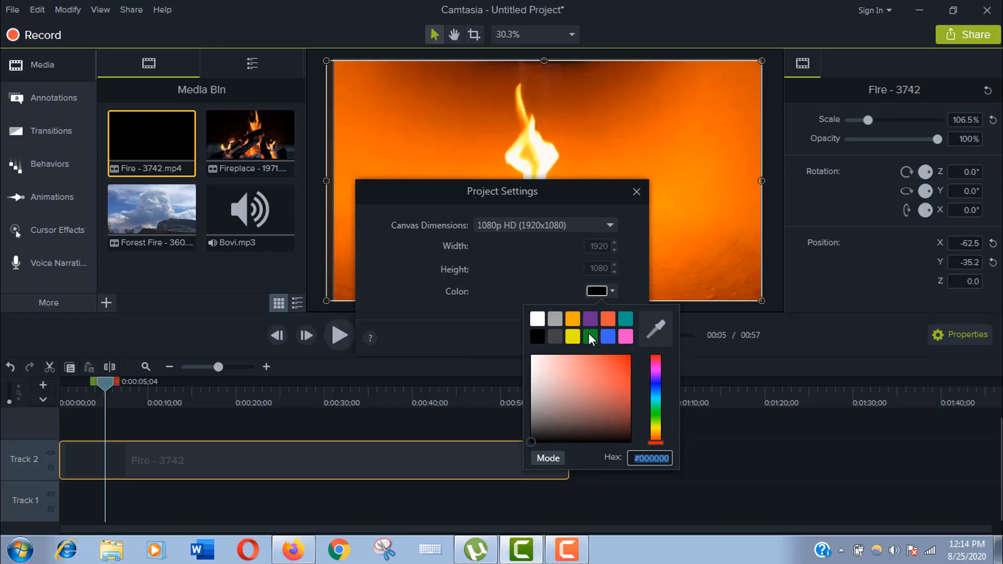
click(538, 336)
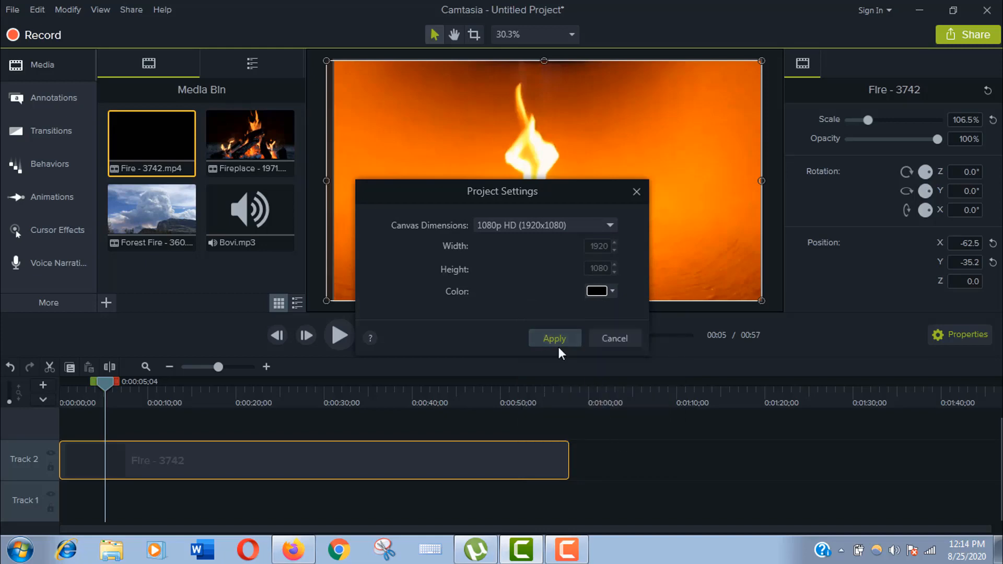
click(556, 337)
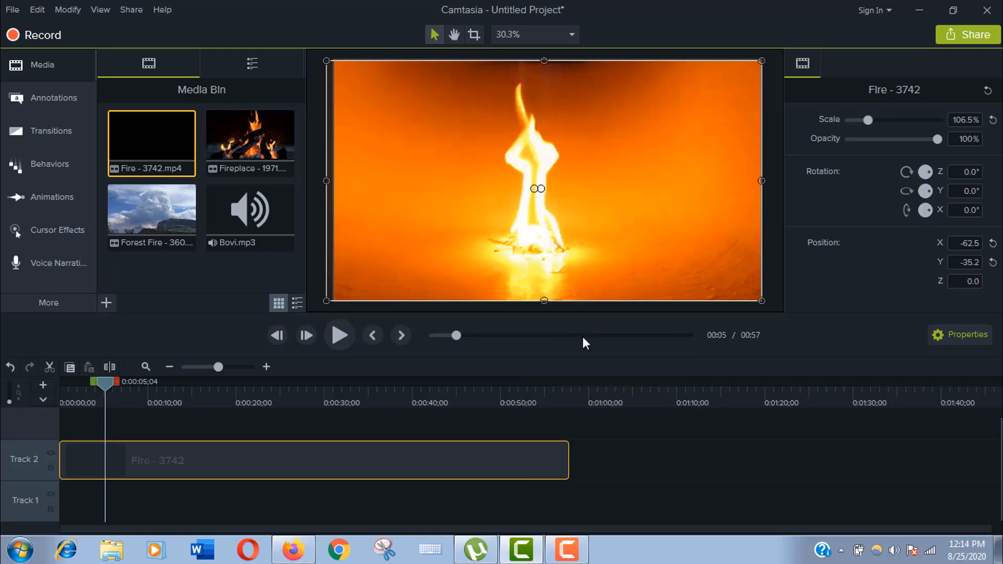
click(555, 431)
click(306, 446)
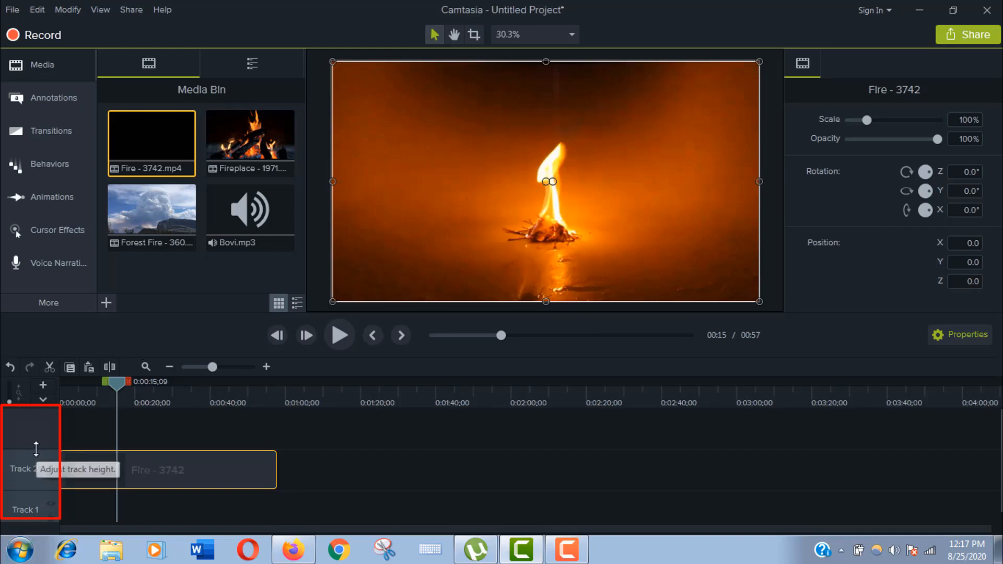
mouse_move(99, 475)
mouse_down()
mouse_move(98, 506)
mouse_move(105, 386)
mouse_move(103, 469)
mouse_up()
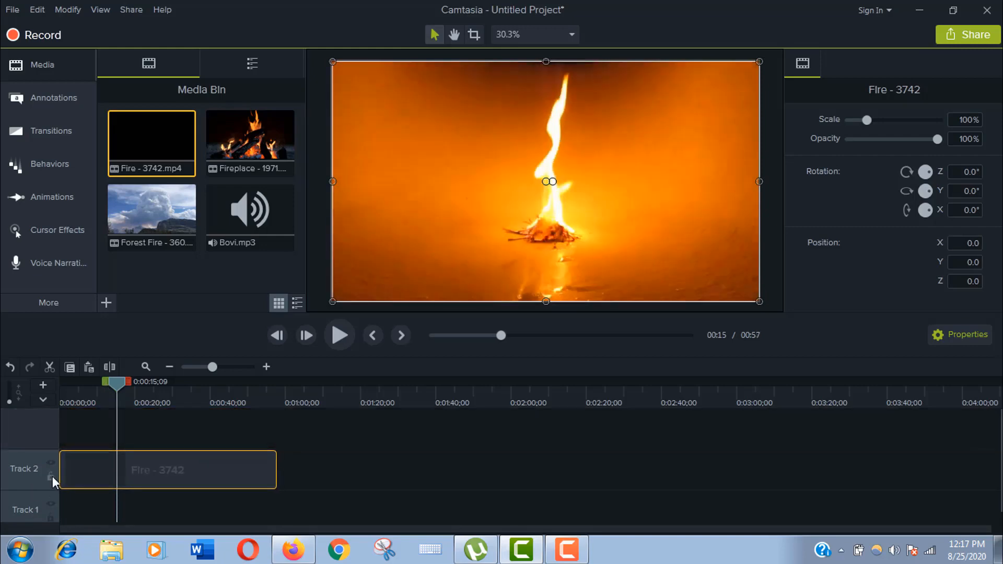
- Disable Track 2 and enable it again, then lock the track
click(51, 463)
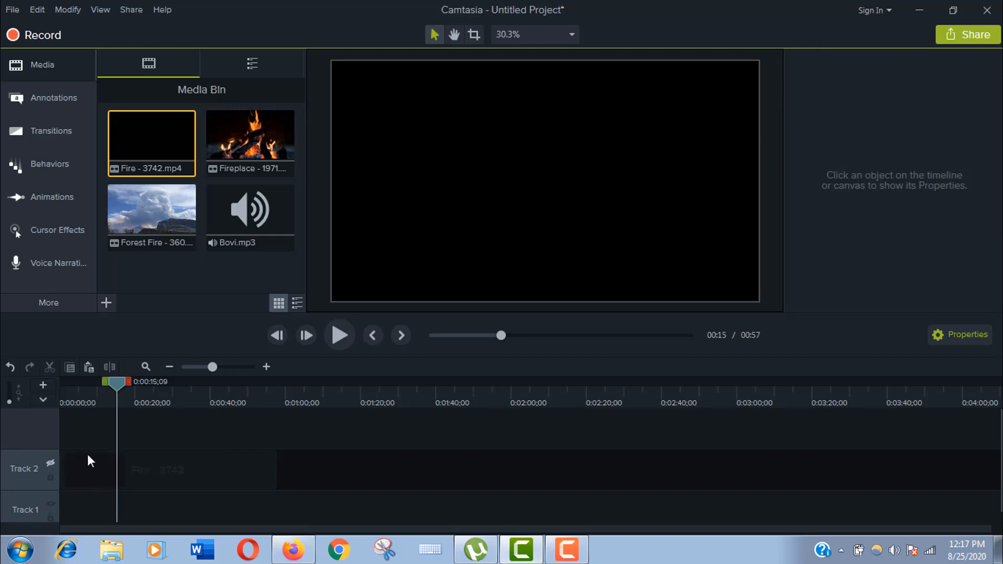
click(50, 462)
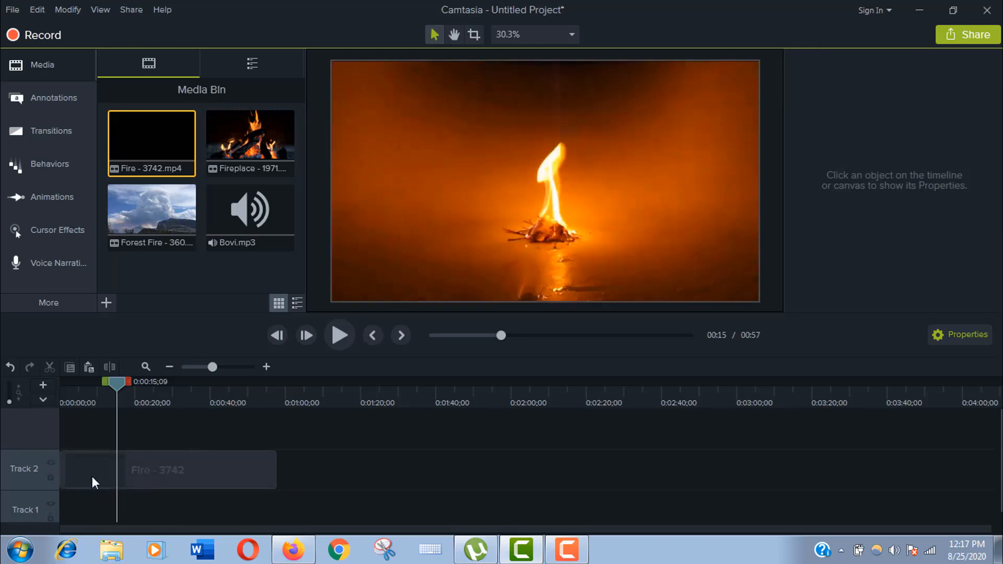
click(54, 475)
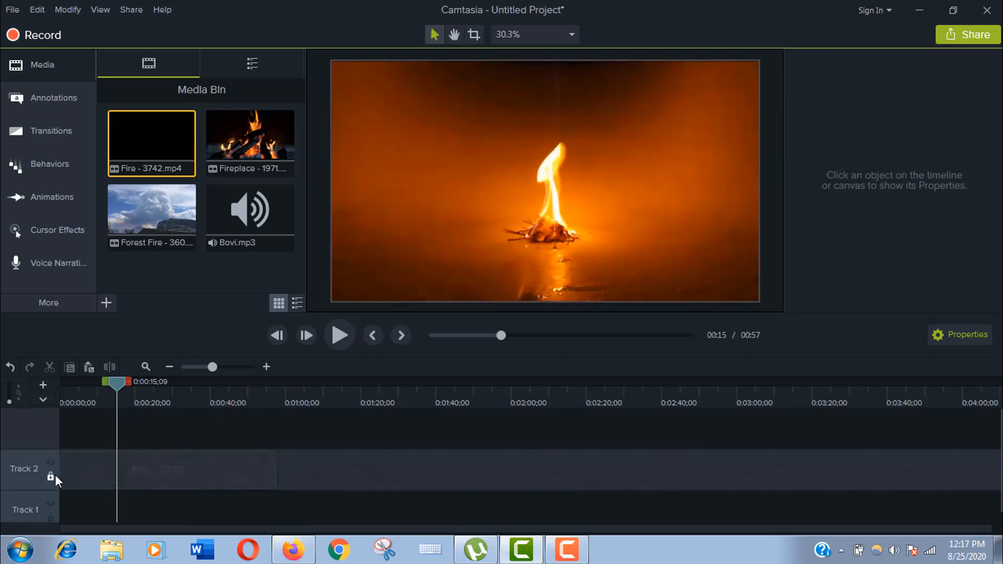
- Unlock Track 2 and select the Fire clip on it
click(145, 365)
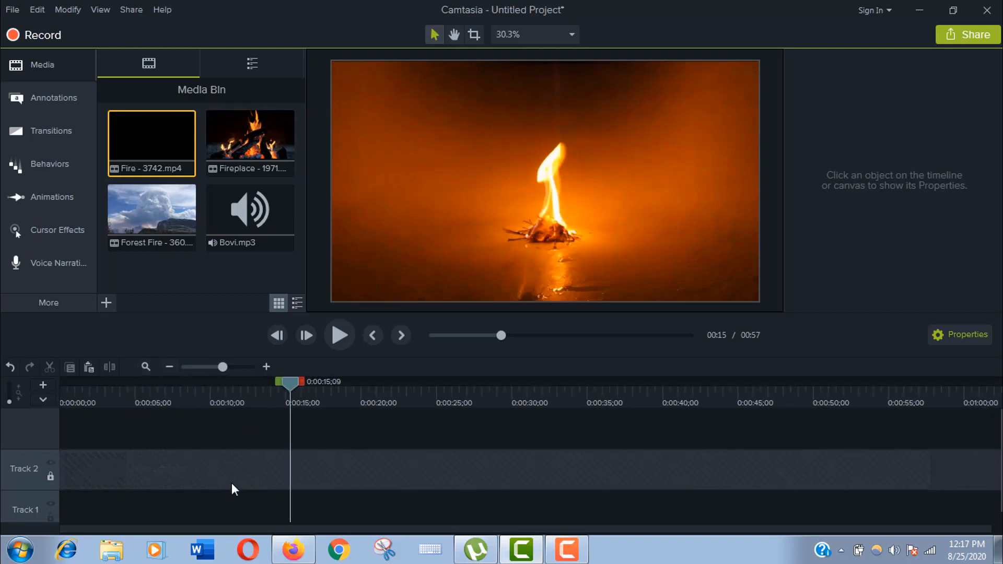
click(49, 475)
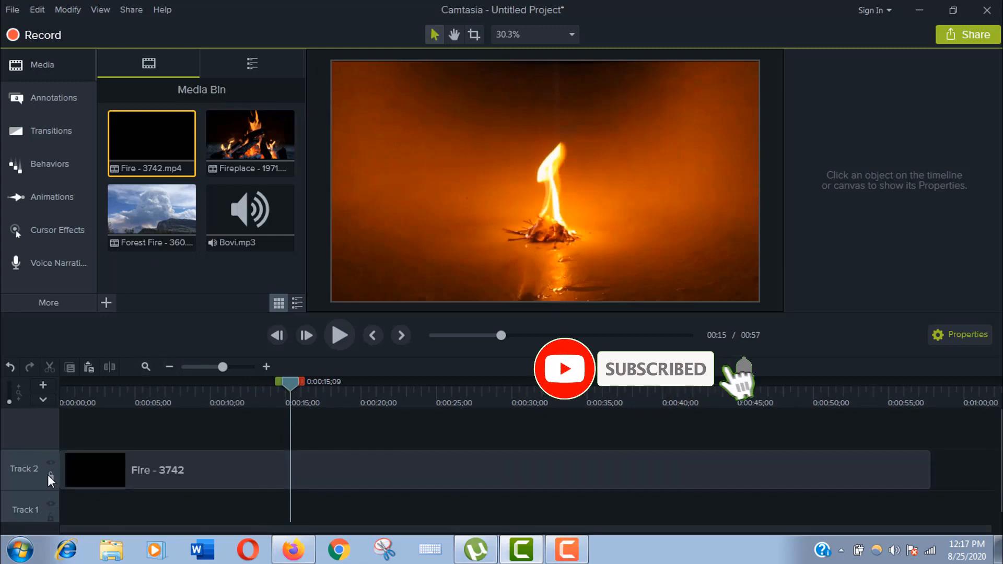
click(179, 457)
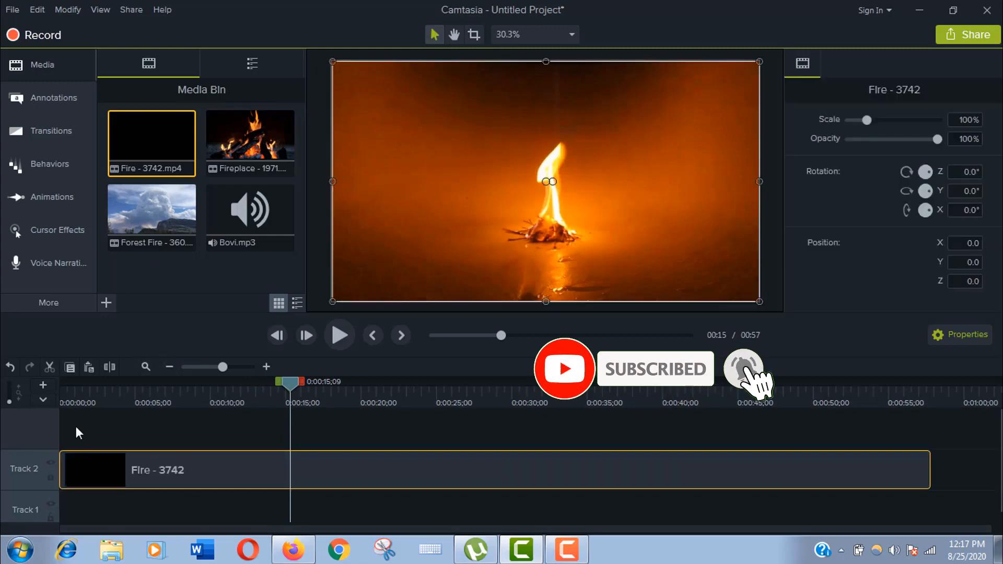
- Add three new tracks above Track 2
click(44, 387)
click(44, 387)
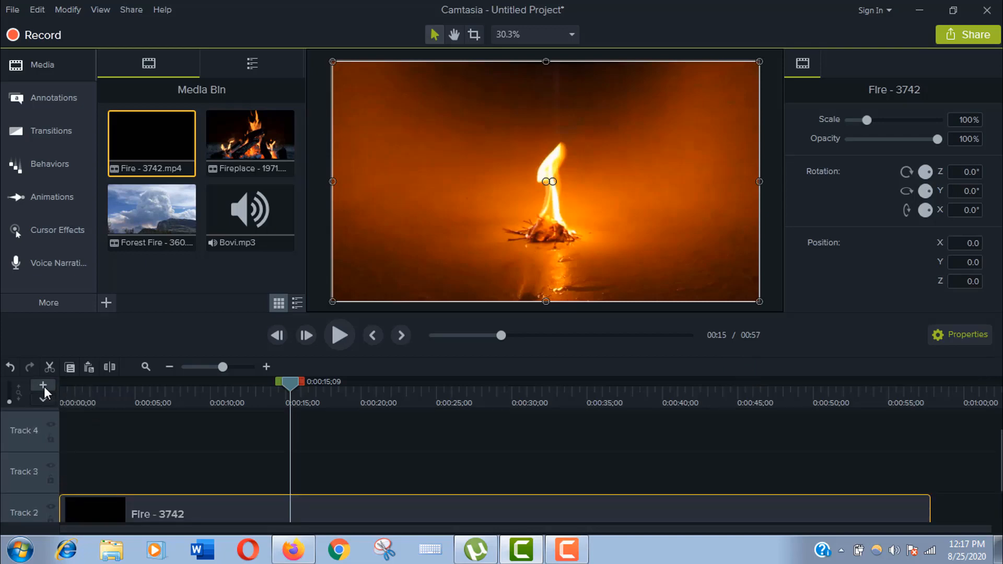
click(44, 387)
- Rename Track 5 as video and Track 4 as audio
right_click(36, 438)
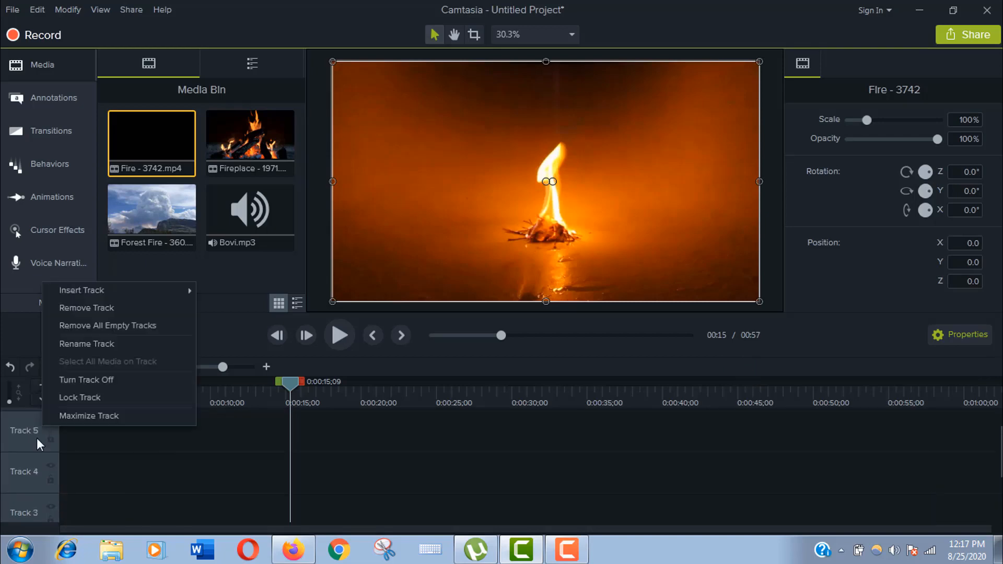
click(87, 343)
text(video)
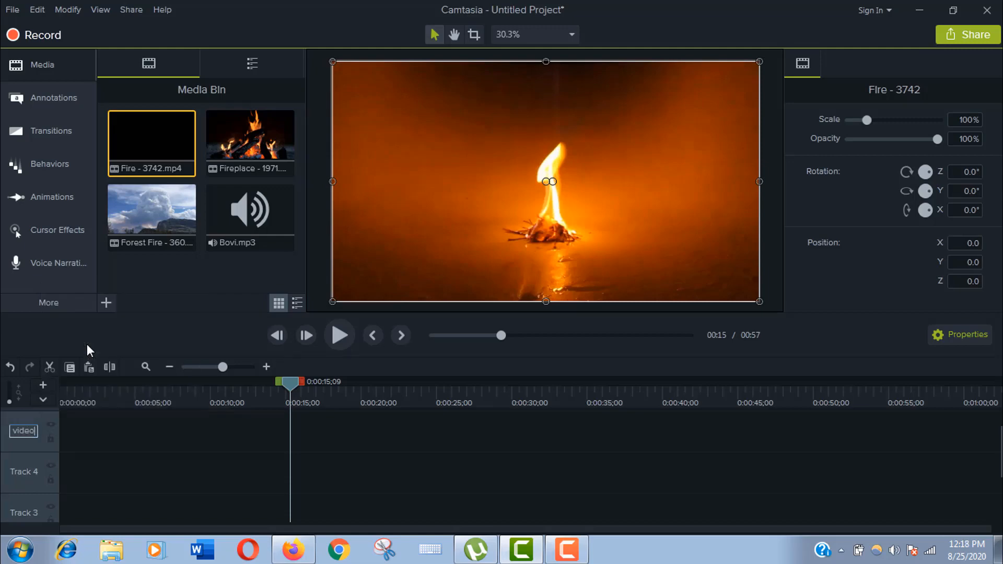
key(Return)
- Remove the video track and the audio track from the timeline
right_click(29, 432)
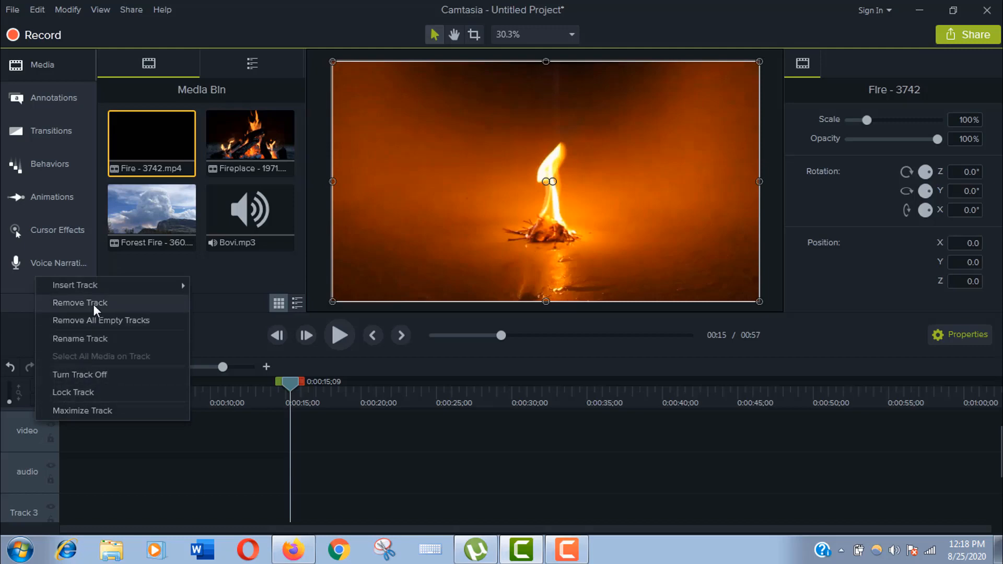
click(73, 303)
right_click(40, 463)
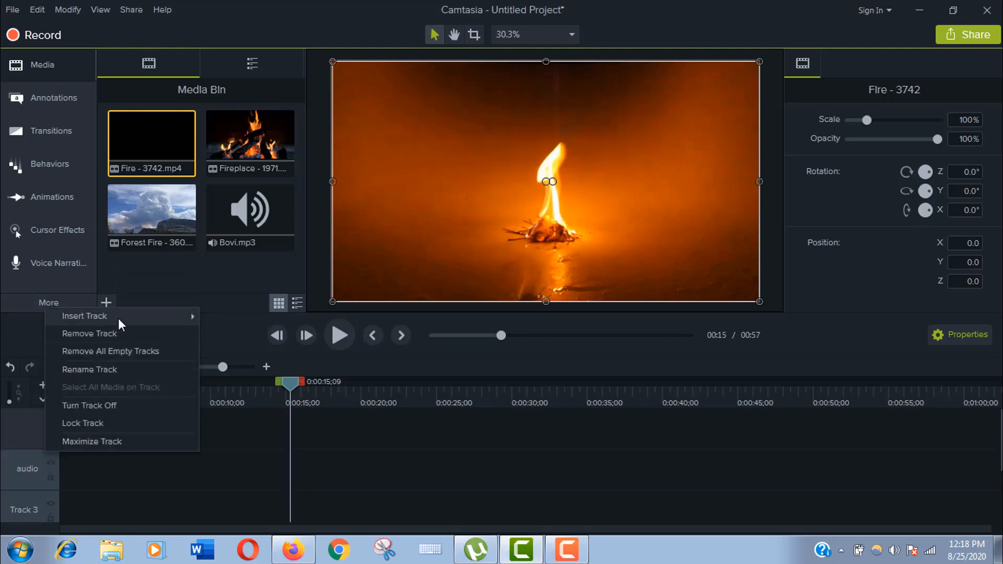
click(118, 333)
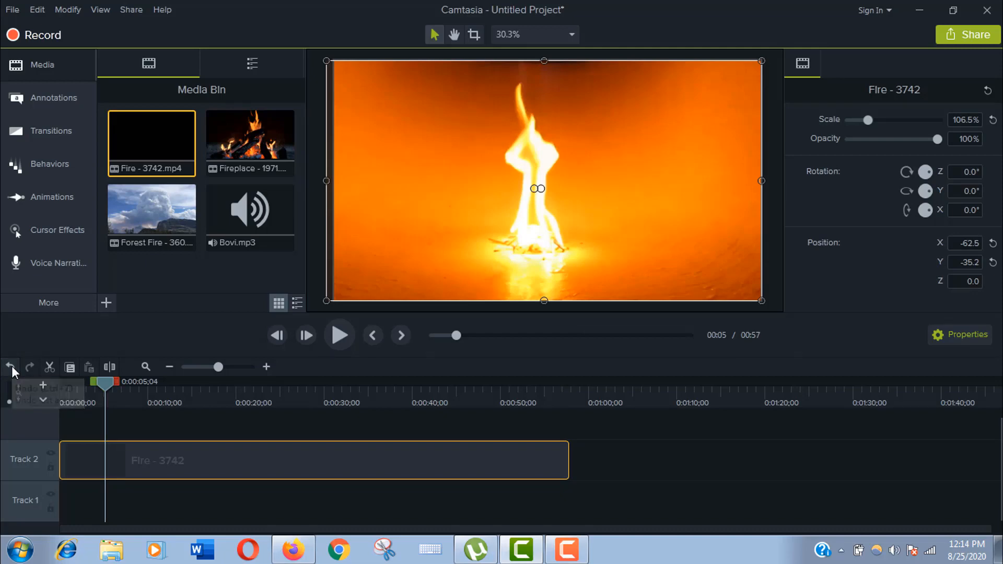
- Undo the Fire clip's enlargement and its crop
click(12, 368)
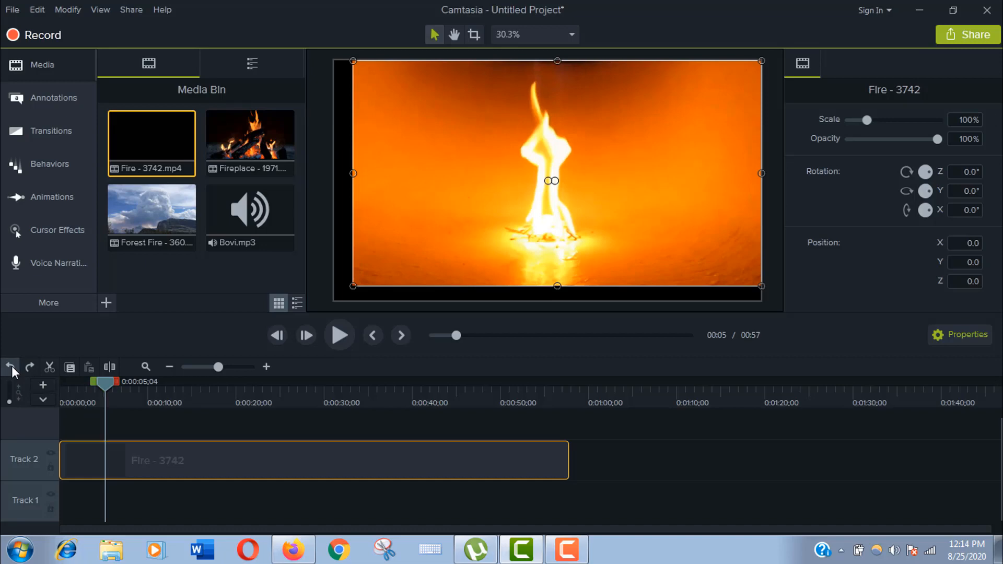
click(12, 368)
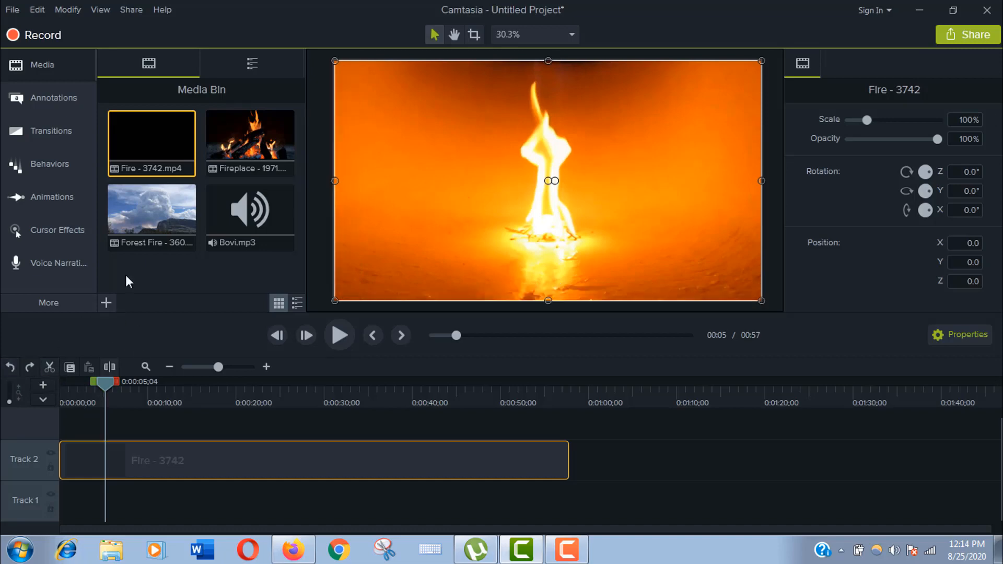
- Zoom the timeline in slightly, fit the whole project into it, and zoom it back out
mouse_move(218, 369)
mouse_down()
mouse_move(256, 372)
mouse_move(220, 371)
mouse_up()
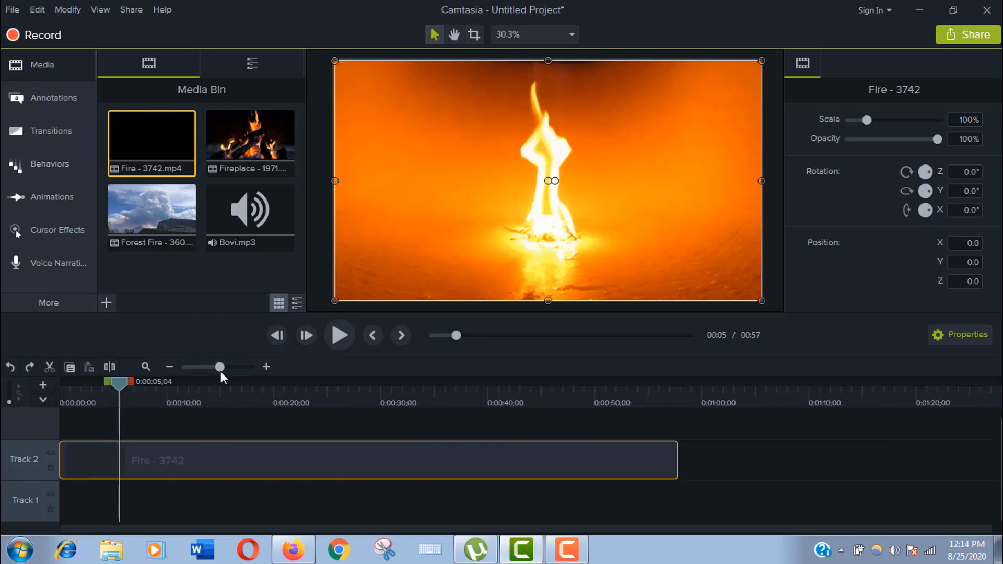
click(146, 364)
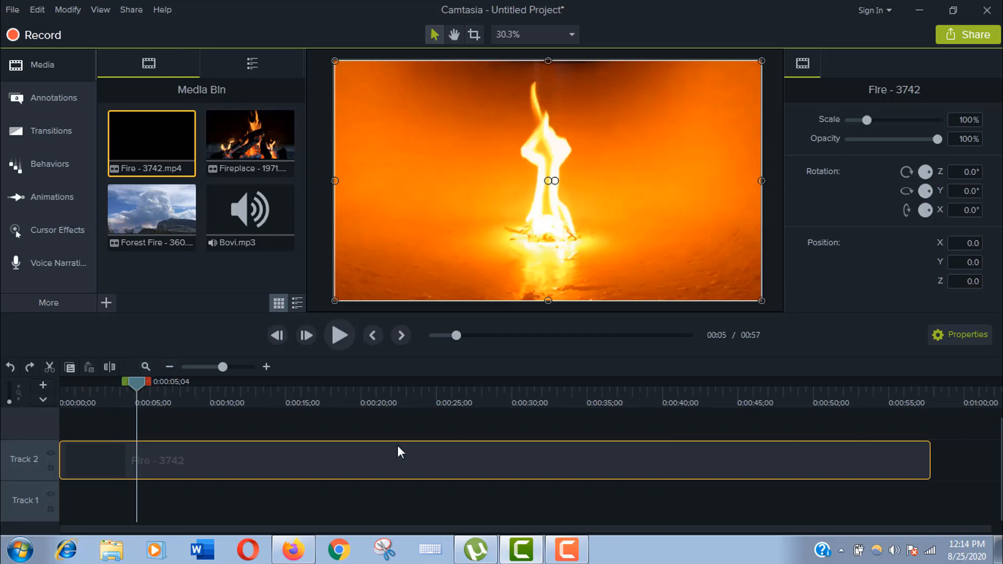
drag(223, 365, 212, 366)
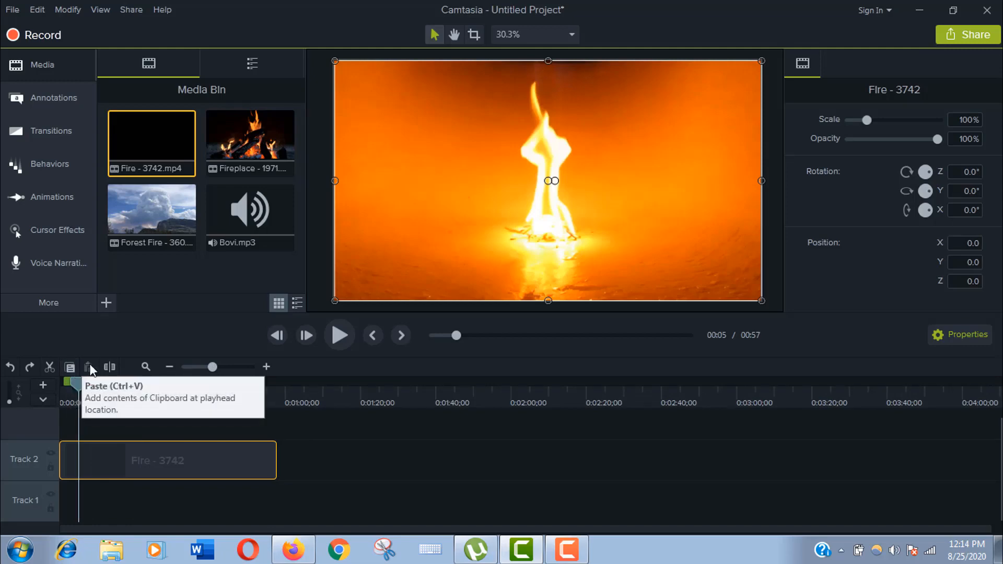
- Undo the last clip edit and split the Fire clip at 0:00:13;10
drag(78, 383, 109, 384)
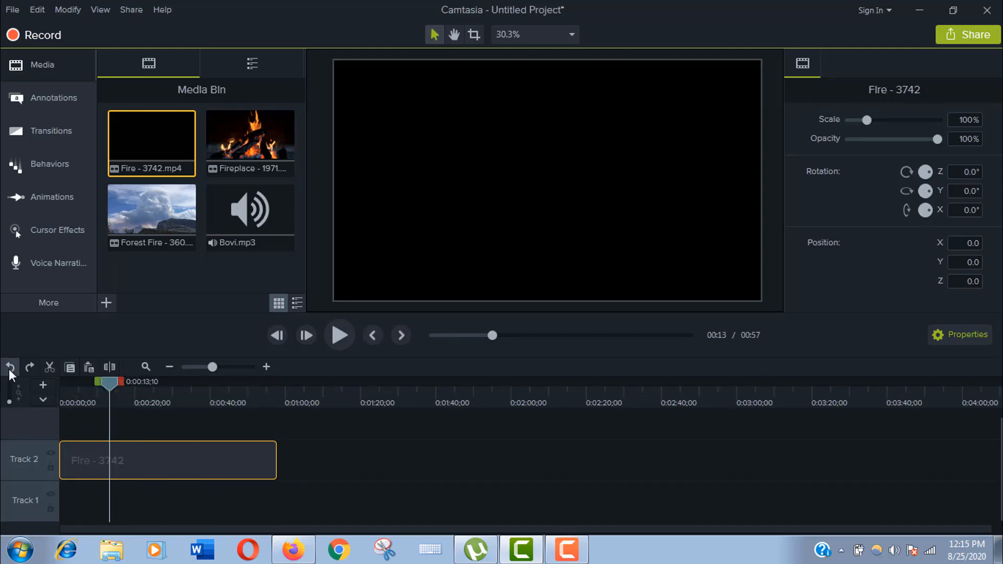
click(9, 368)
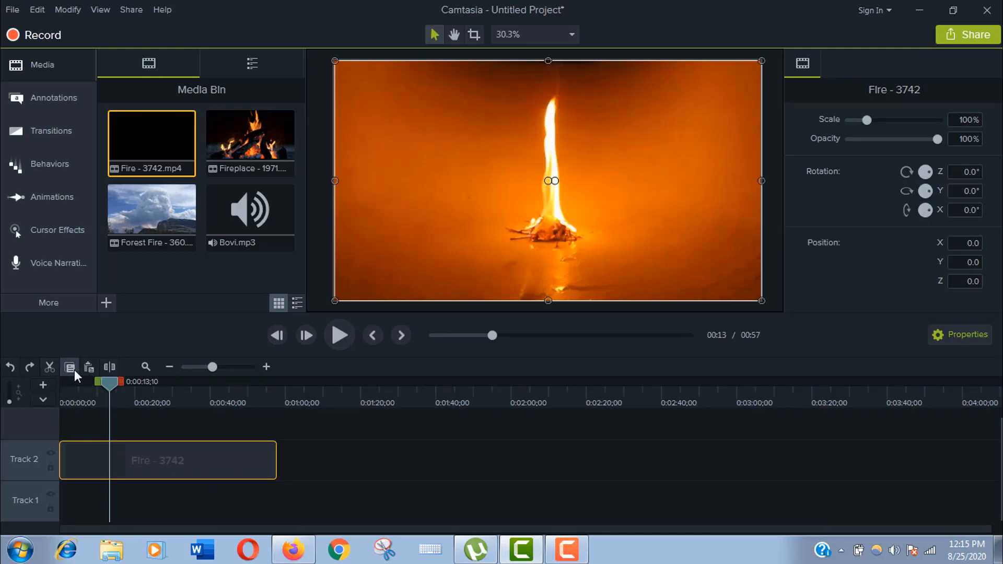
click(107, 369)
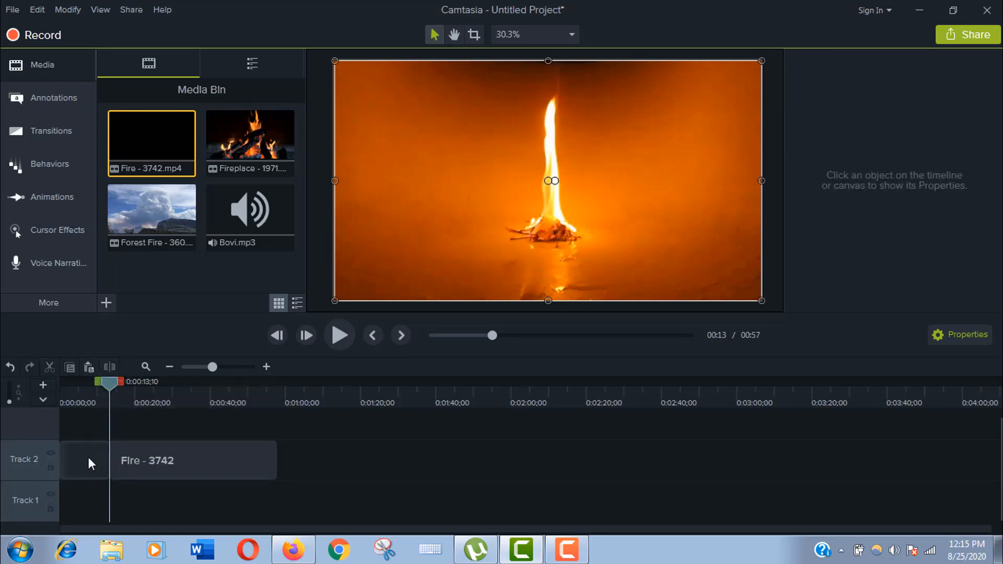
- Copy the first Fire segment, paste it at 0:00:57;20 and place it on Track 2 directly after the last segment
click(89, 456)
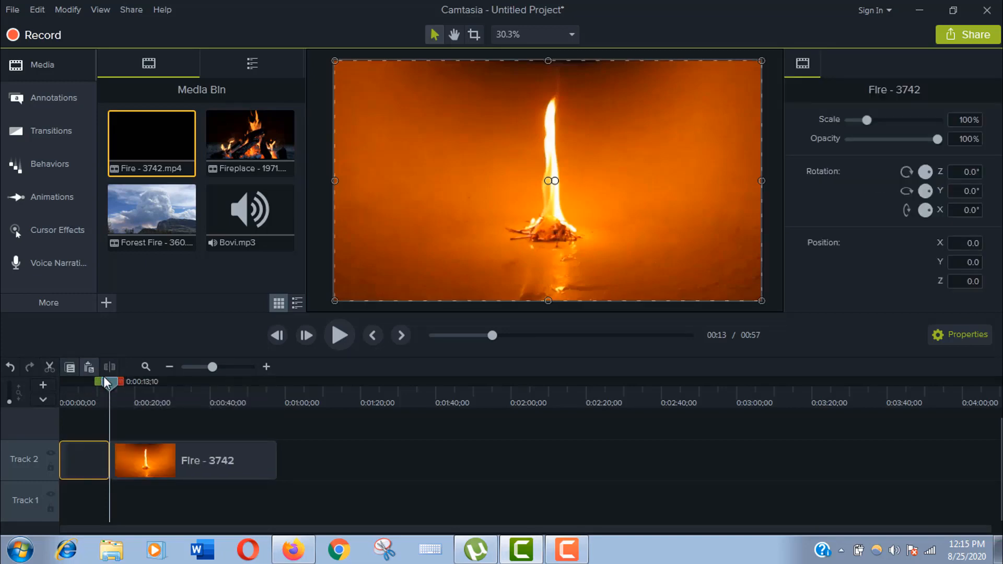
drag(103, 376, 277, 383)
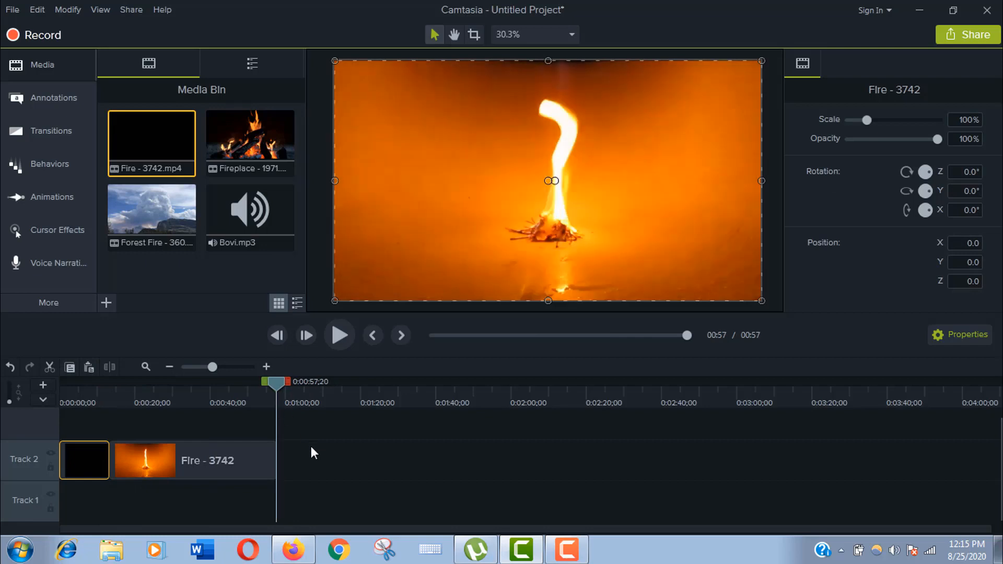
click(311, 449)
click(89, 365)
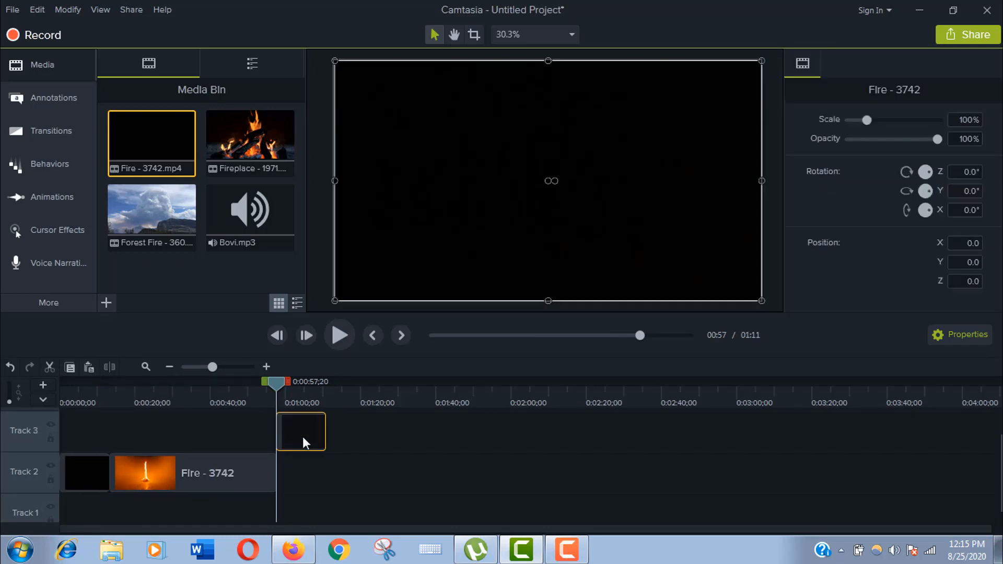
drag(303, 437, 296, 487)
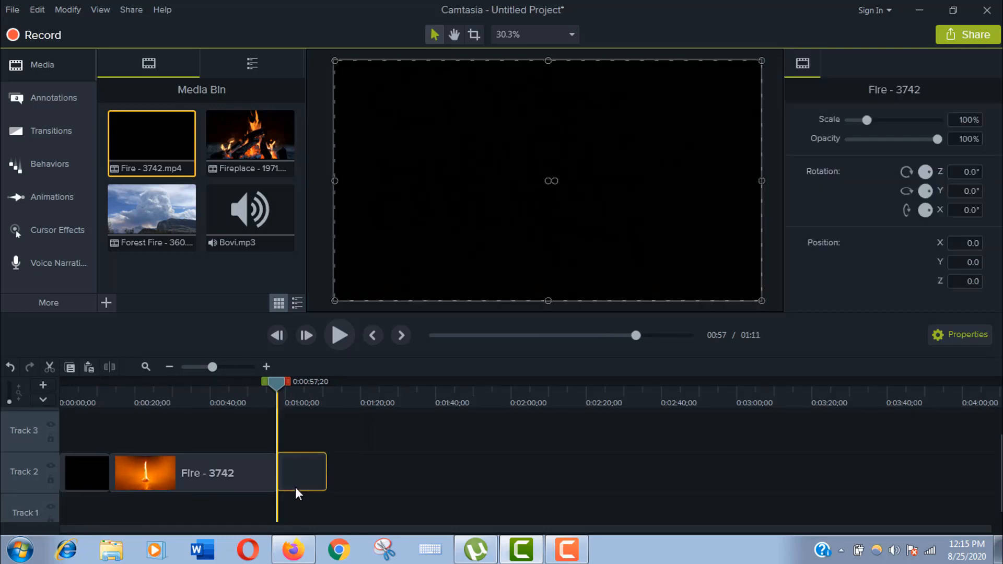
- Undo the pasted segment's move and its paste
click(17, 368)
click(16, 369)
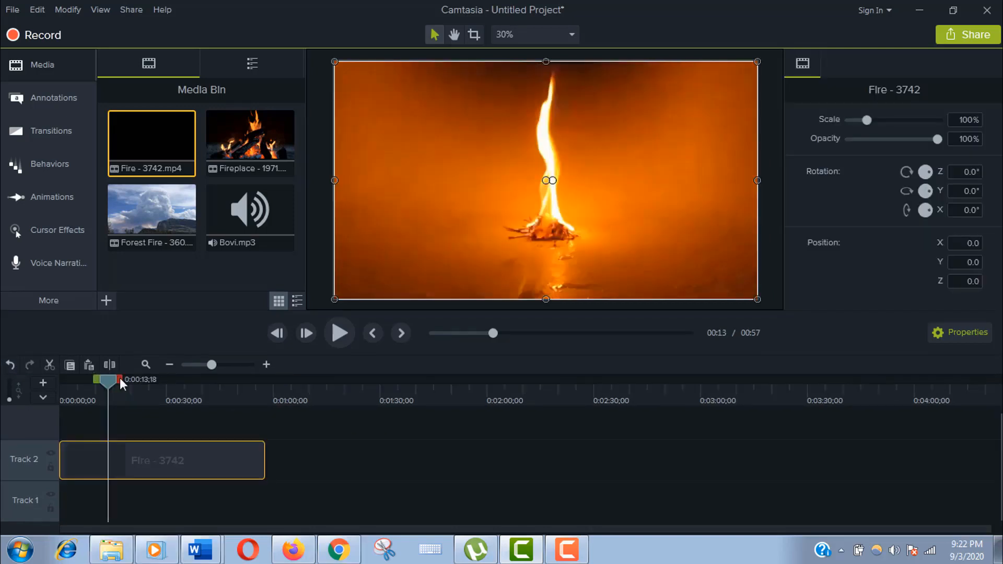
- Select the timeline range from 0:00:13;18 to 0:00:35;26, copy it, and collapse the range selection
drag(168, 380, 199, 385)
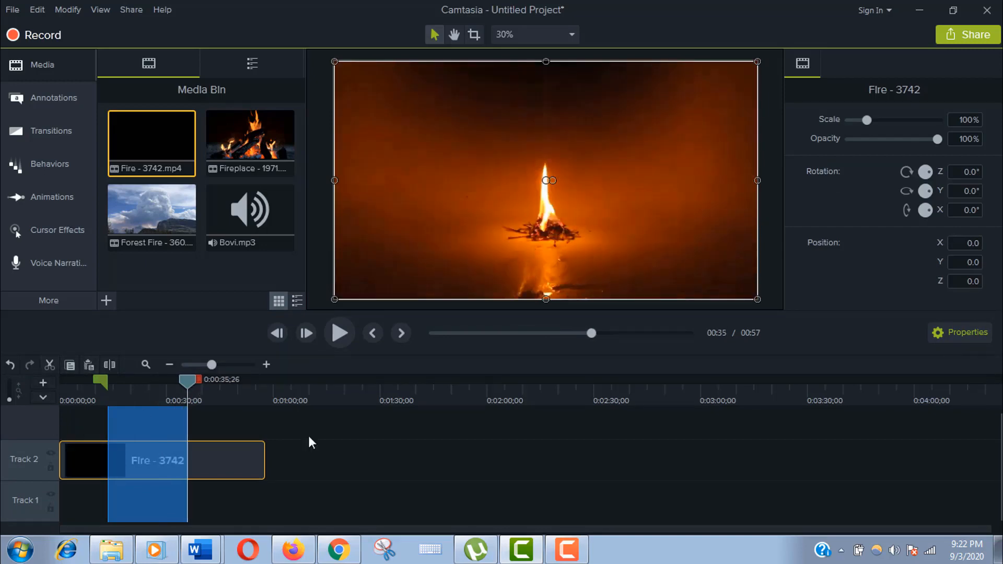
click(71, 365)
click(192, 375)
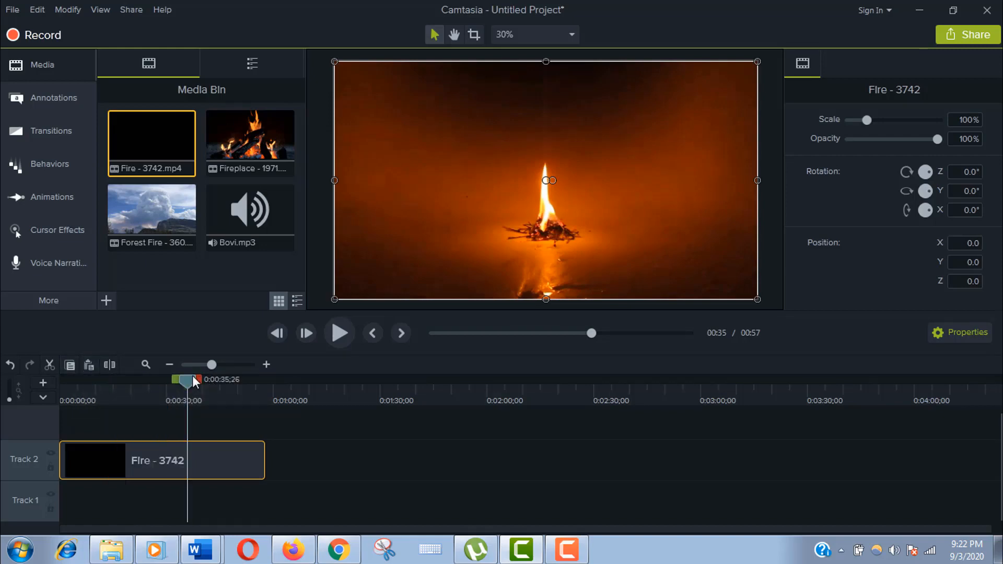
- Paste the copied Fire segment on Track 2 and place it directly after the original clip
drag(192, 376, 273, 386)
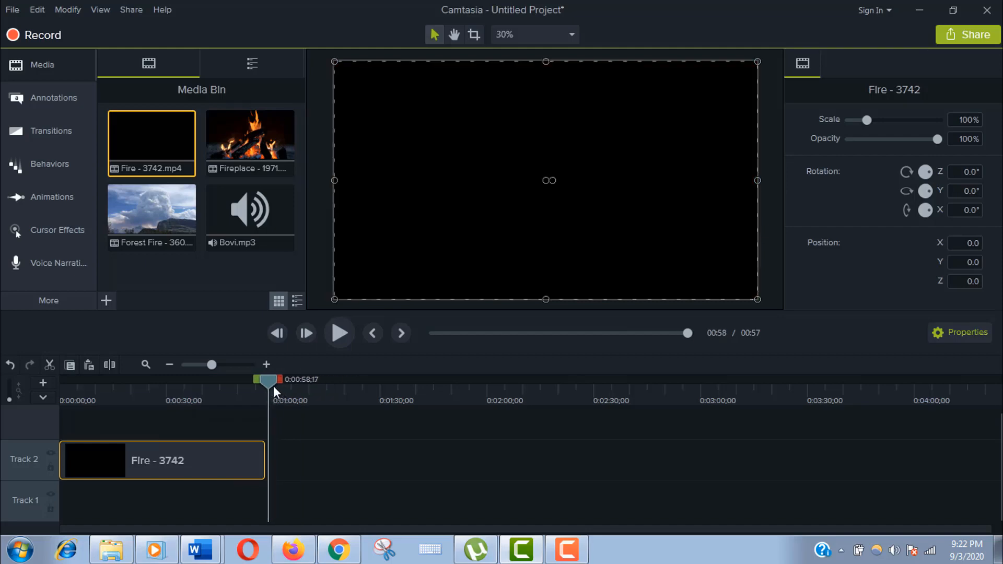
right_click(307, 447)
click(373, 283)
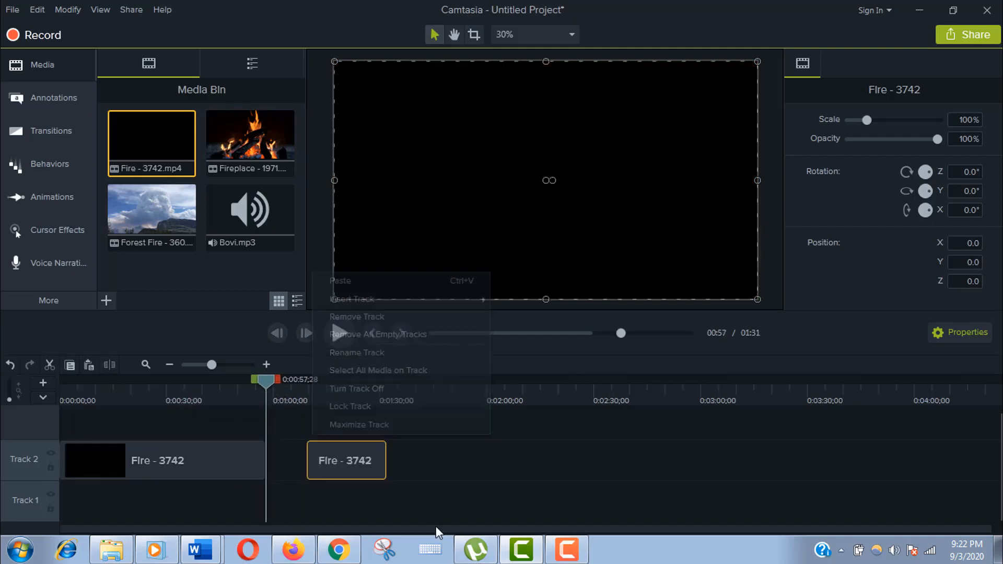
drag(350, 479, 311, 451)
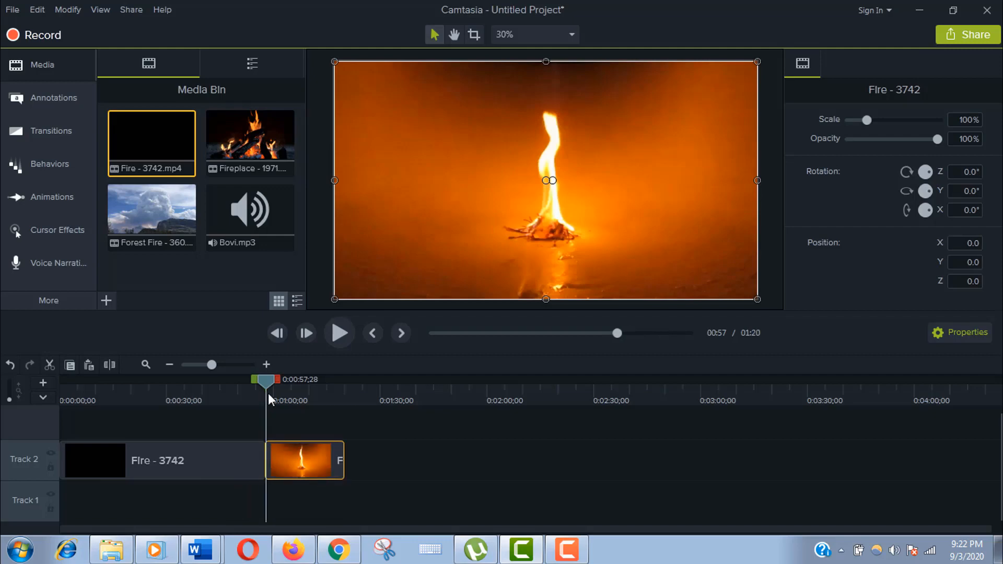
- Select the timeline range from 0:00:18;22 to 0:00:42;01 and cut it from the Fire clip
drag(265, 382, 126, 414)
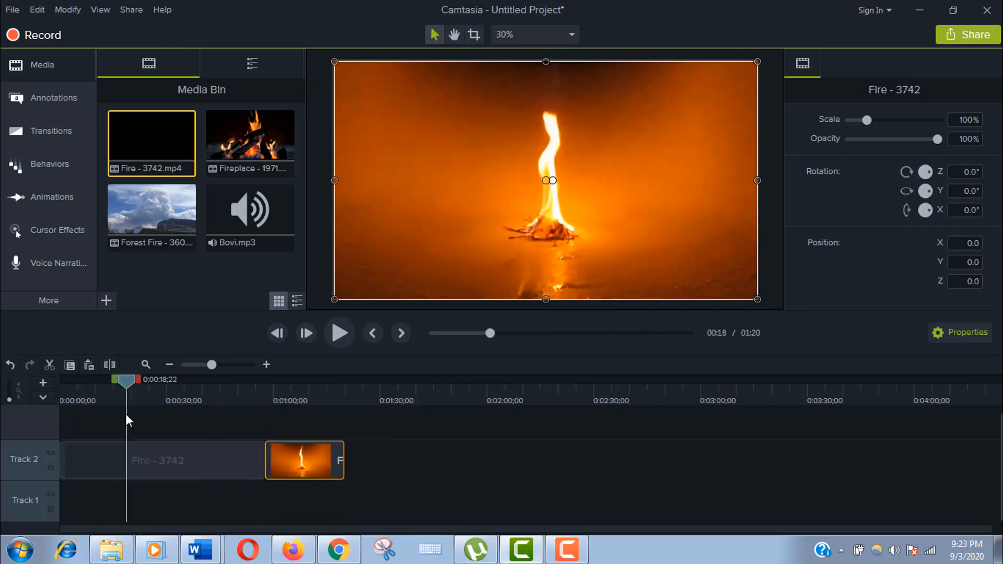
drag(137, 380, 219, 406)
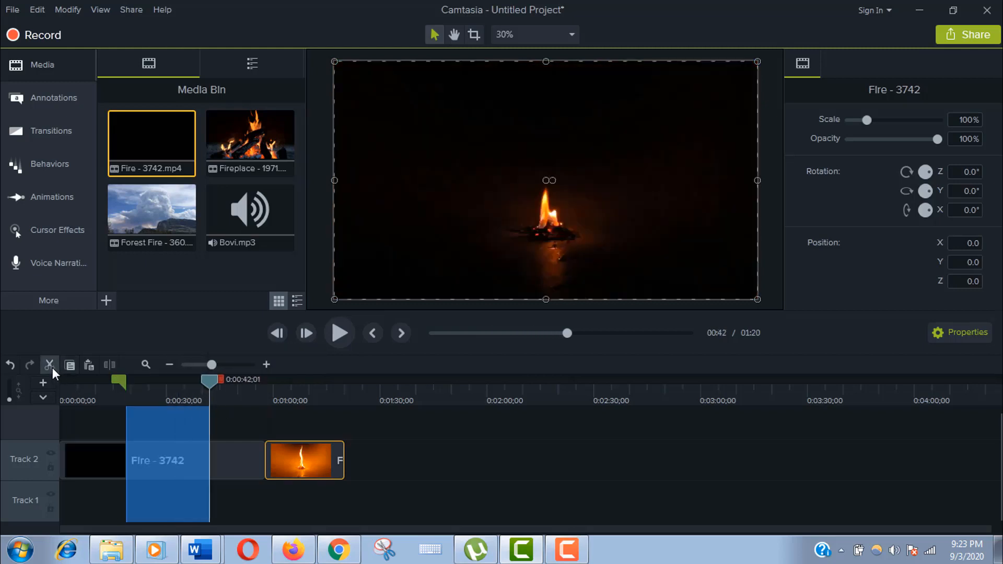
click(50, 364)
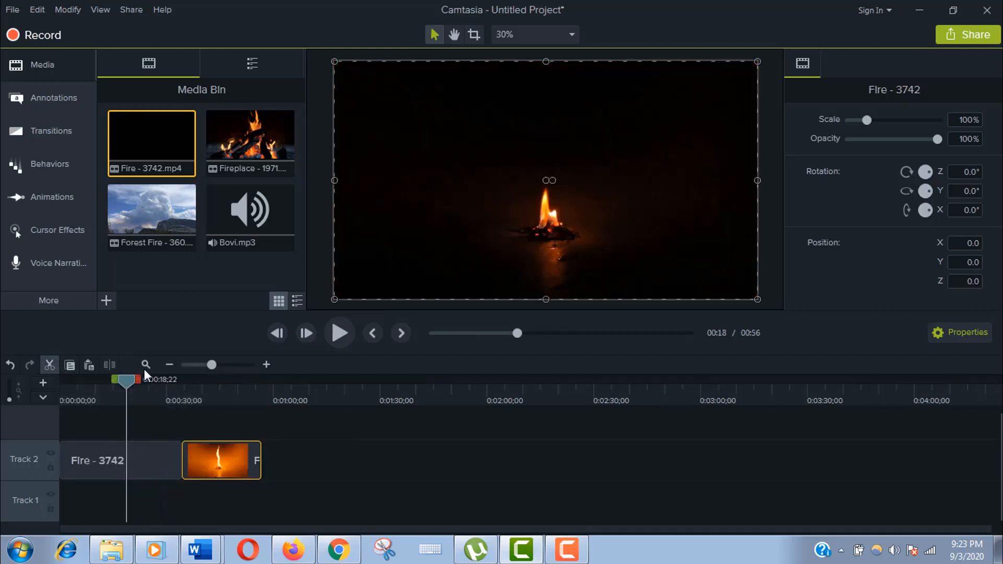
- Paste the cut Fire segment on Track 2 and attach it to the end of the last segment
drag(117, 390, 270, 391)
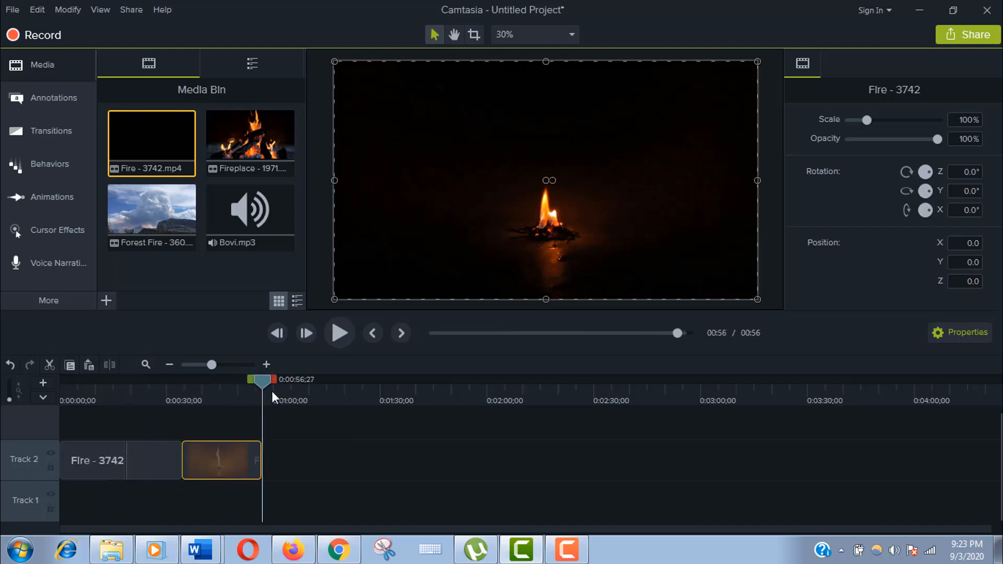
right_click(284, 450)
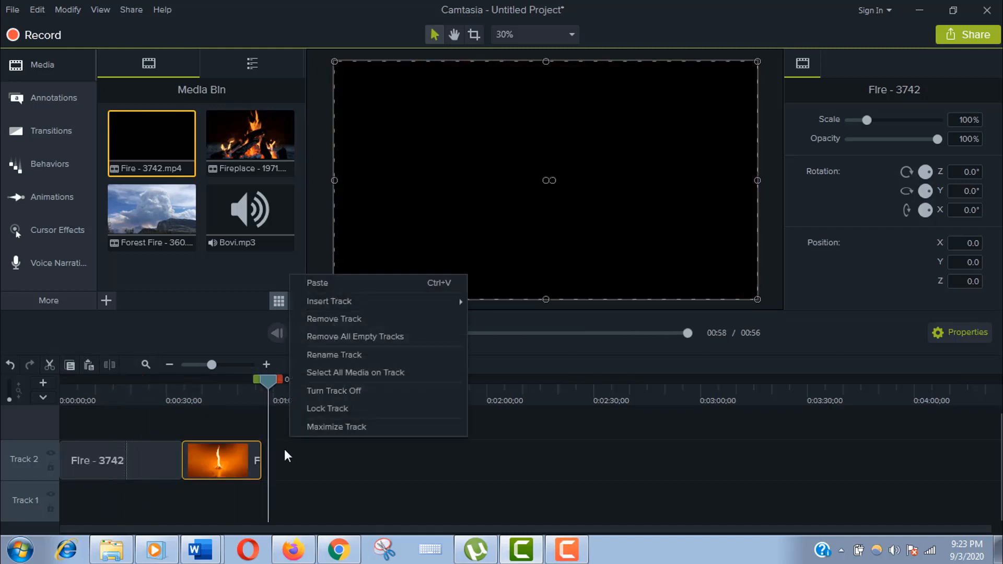
click(355, 287)
drag(334, 456, 280, 456)
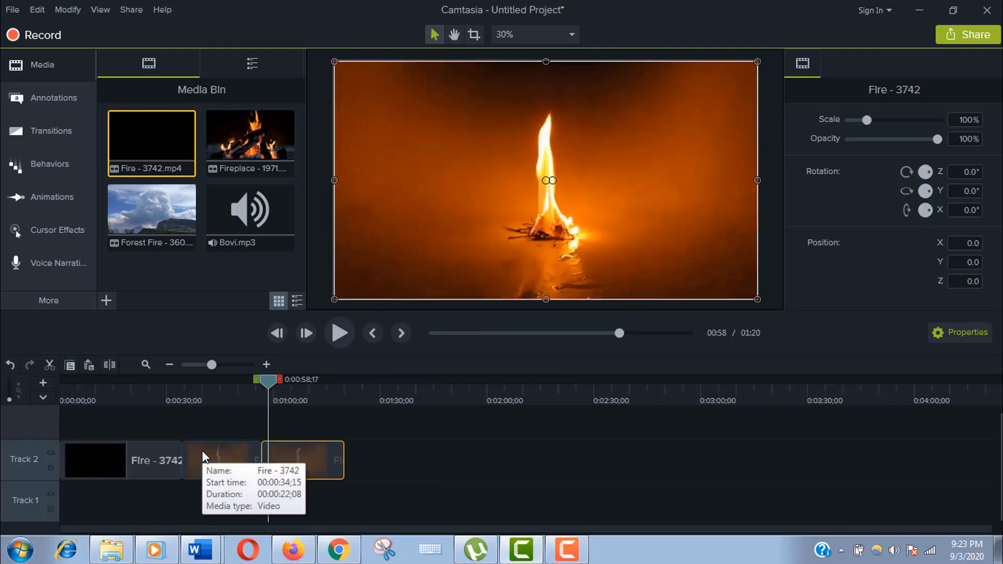
- Undo the range cut and its paste, and delete the copied segment that follows the original Fire clip
key(ctrl+z)
key(Delete)
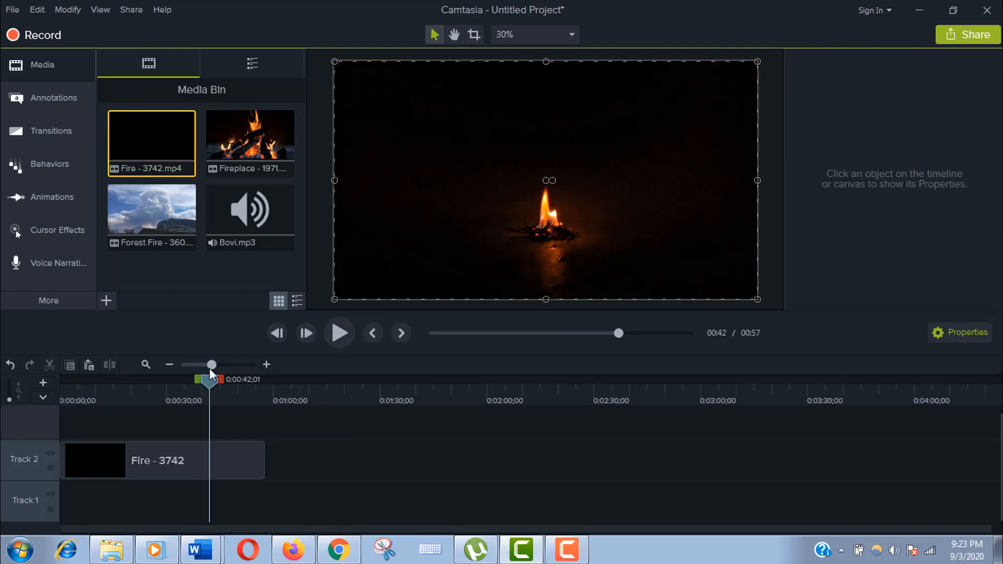
drag(210, 381, 114, 384)
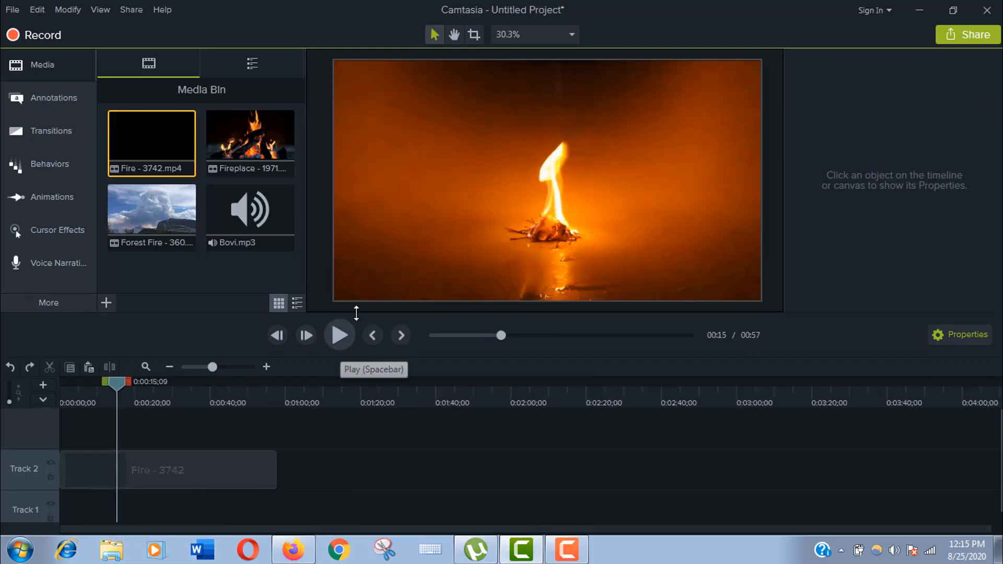
- Rotate the Fire clip 5° around the Z axis, and reset that rotation to its default
click(206, 483)
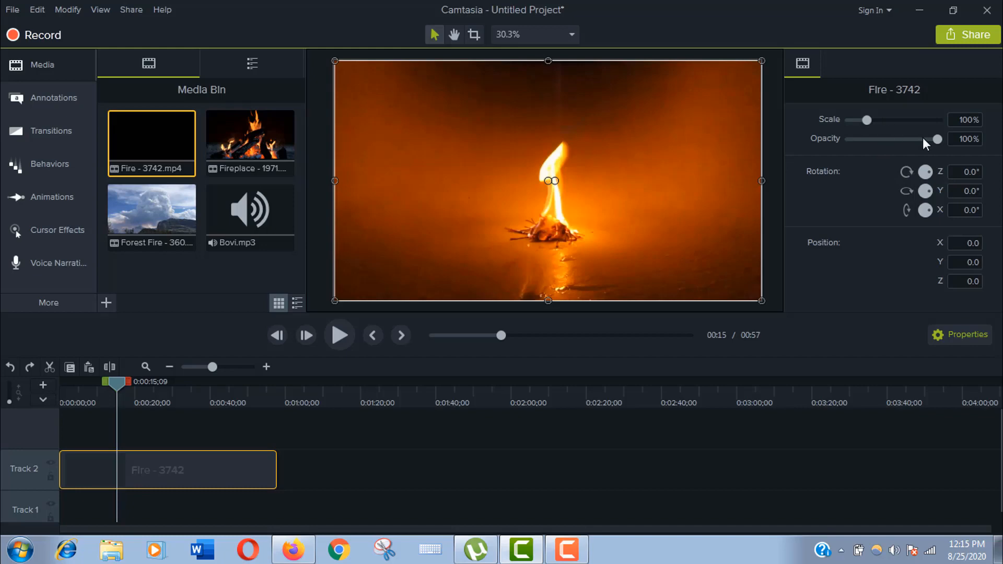
mouse_move(935, 137)
mouse_down()
mouse_move(870, 149)
mouse_move(952, 144)
mouse_up()
mouse_move(866, 121)
mouse_down()
mouse_move(897, 125)
mouse_move(867, 126)
mouse_up()
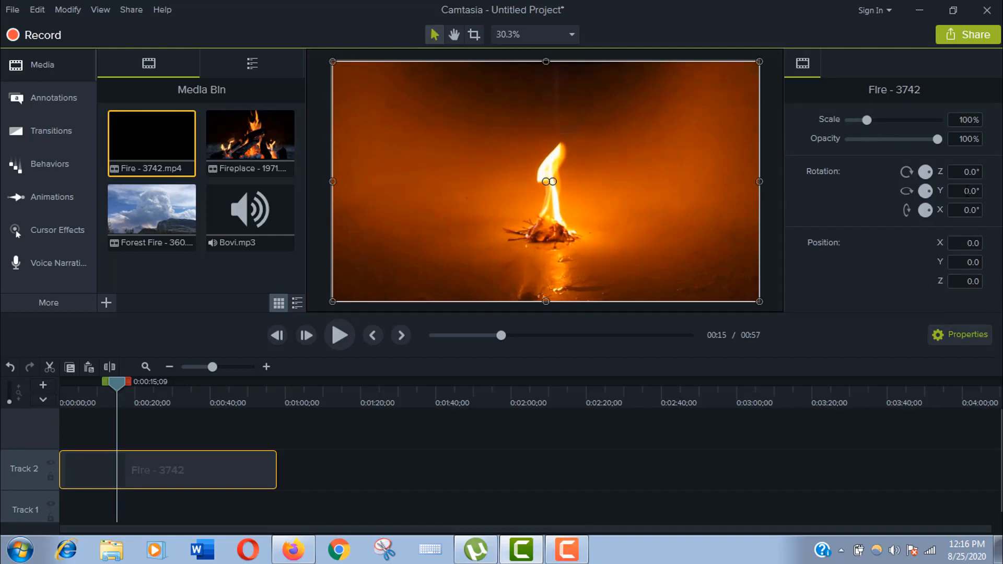
double_click(964, 177)
text(5)
key(Return)
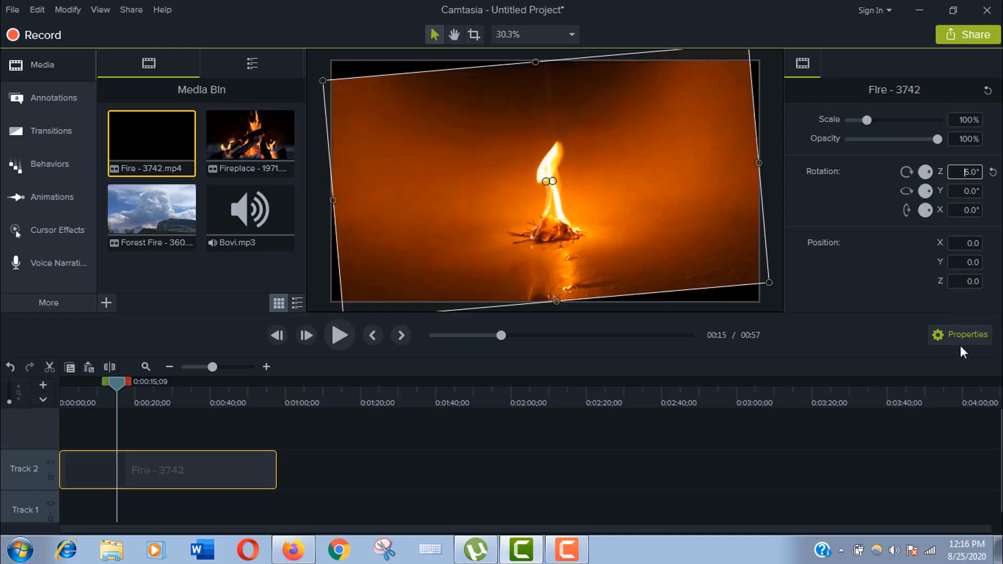
click(993, 173)
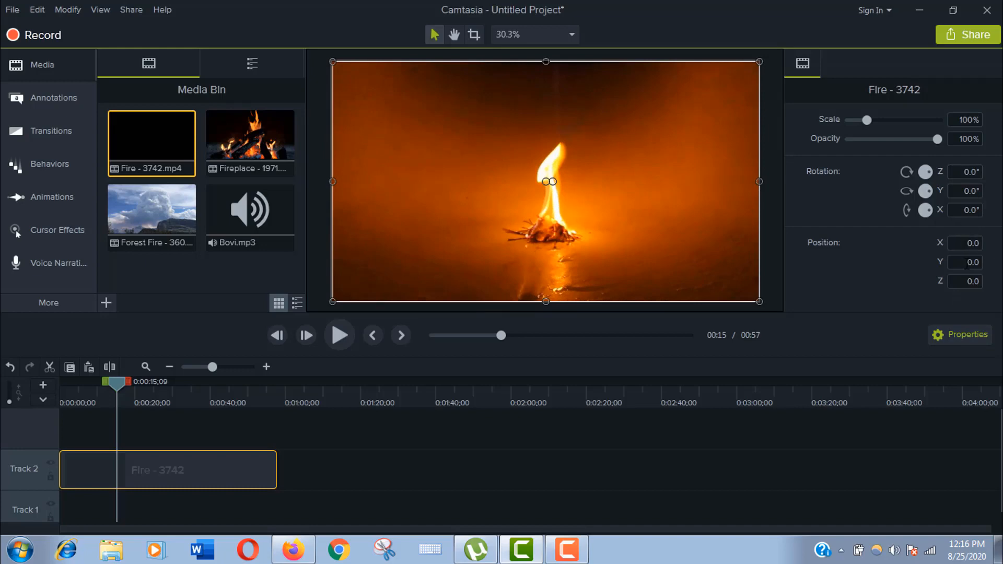
- Try Y positions of 5.0 and 15.0 for the Fire clip
click(967, 263)
text(5)
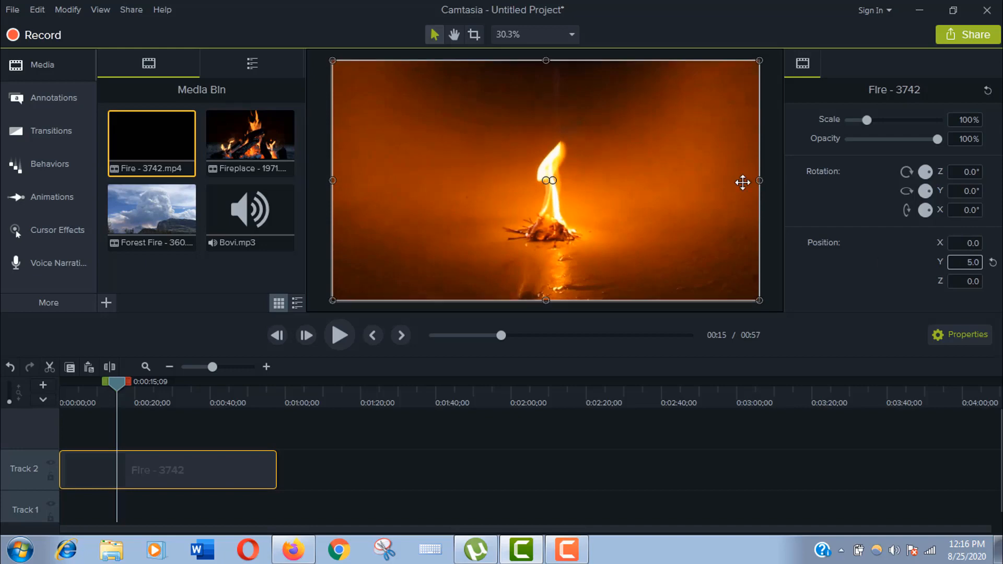
click(965, 281)
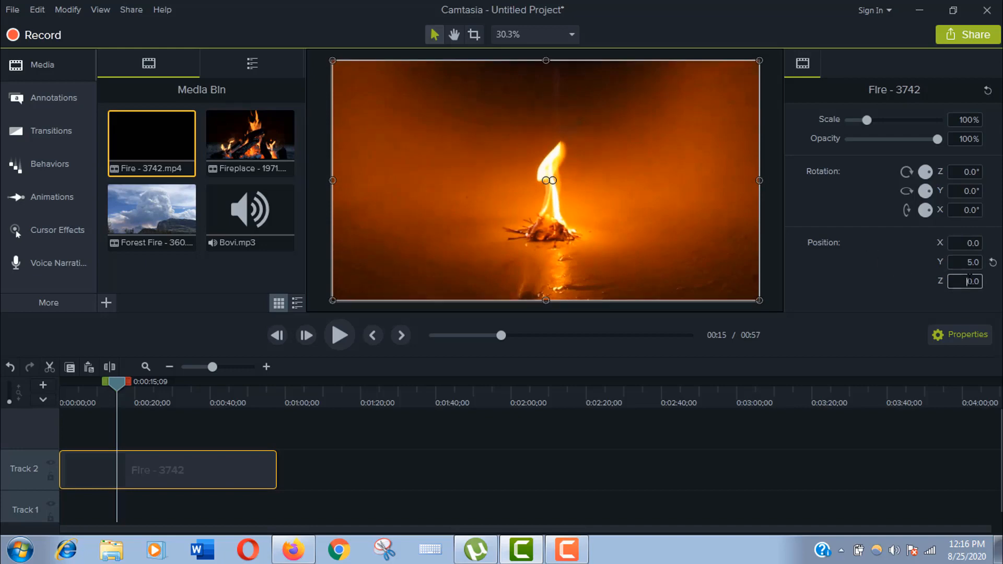
click(968, 263)
text(1)
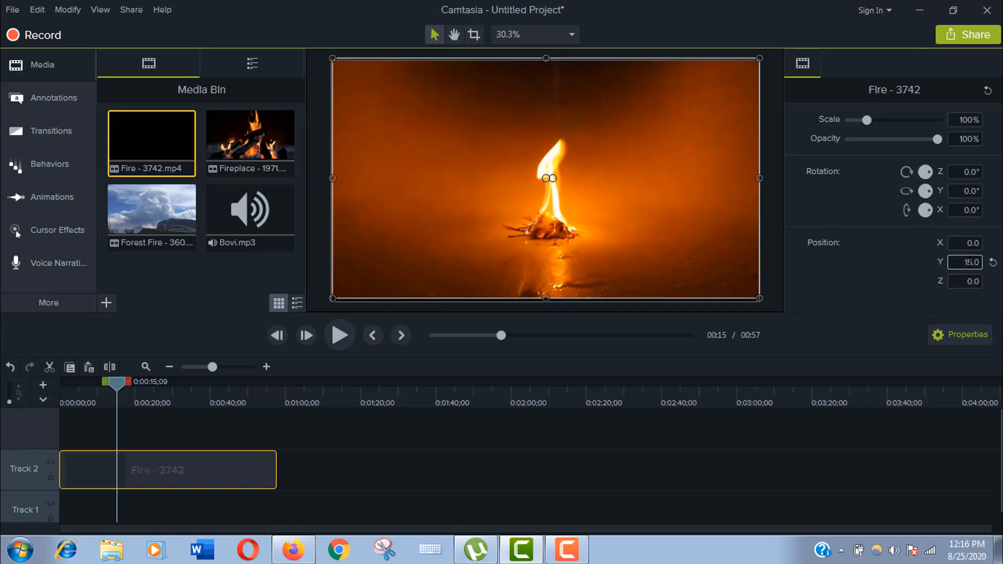
mouse_move(640, 222)
mouse_down()
mouse_move(638, 204)
mouse_move(625, 226)
mouse_move(606, 224)
mouse_move(647, 222)
mouse_up()
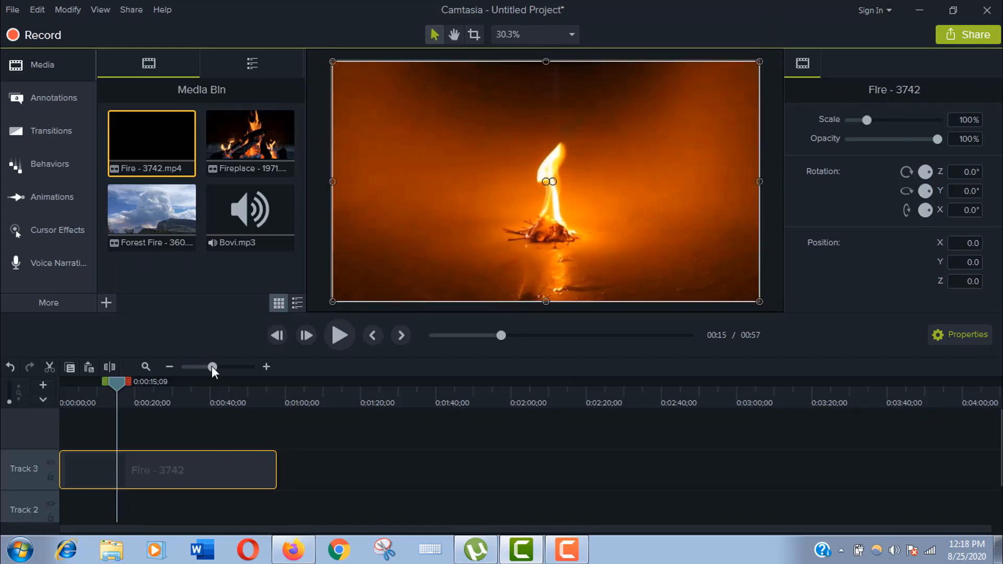
- Place the Fireplace clip directly after the Fire clip on Track 3, followed by the Forest Fire clip
click(232, 152)
drag(231, 152, 331, 434)
drag(333, 476, 296, 474)
drag(155, 203, 331, 465)
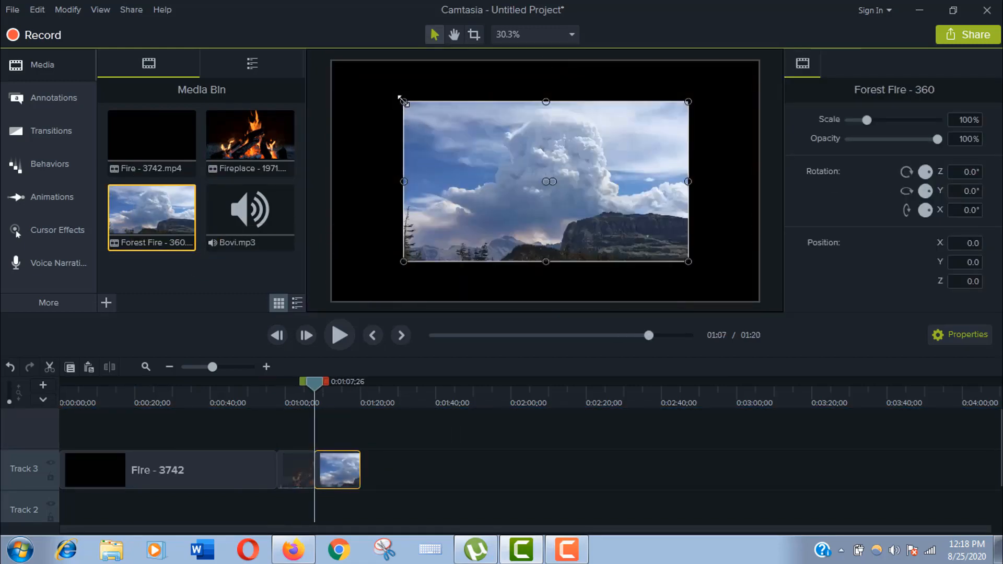
- Enlarge the Forest Fire clip on the canvas to 150% so it fills the whole frame
drag(399, 98, 332, 61)
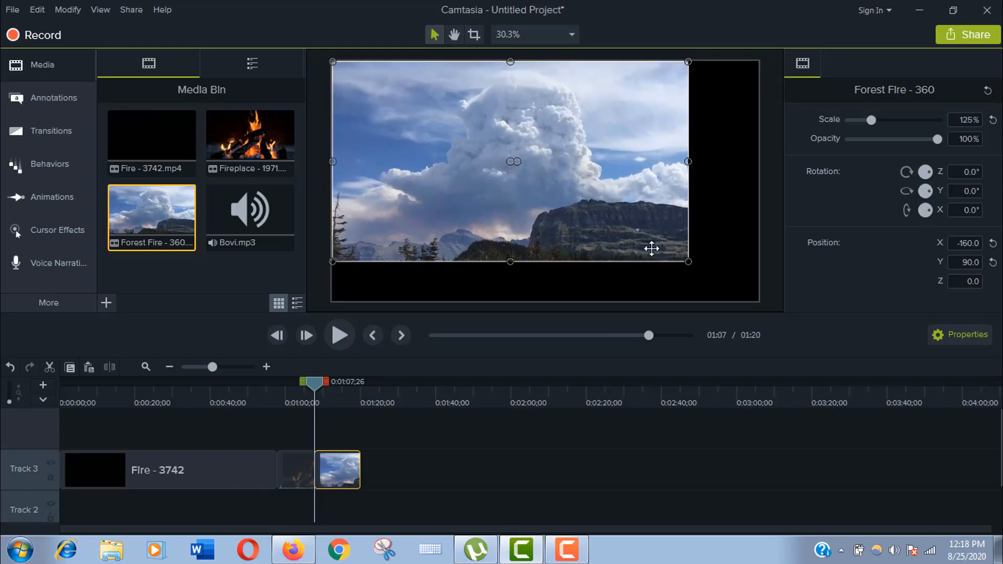
drag(689, 261, 758, 296)
click(445, 485)
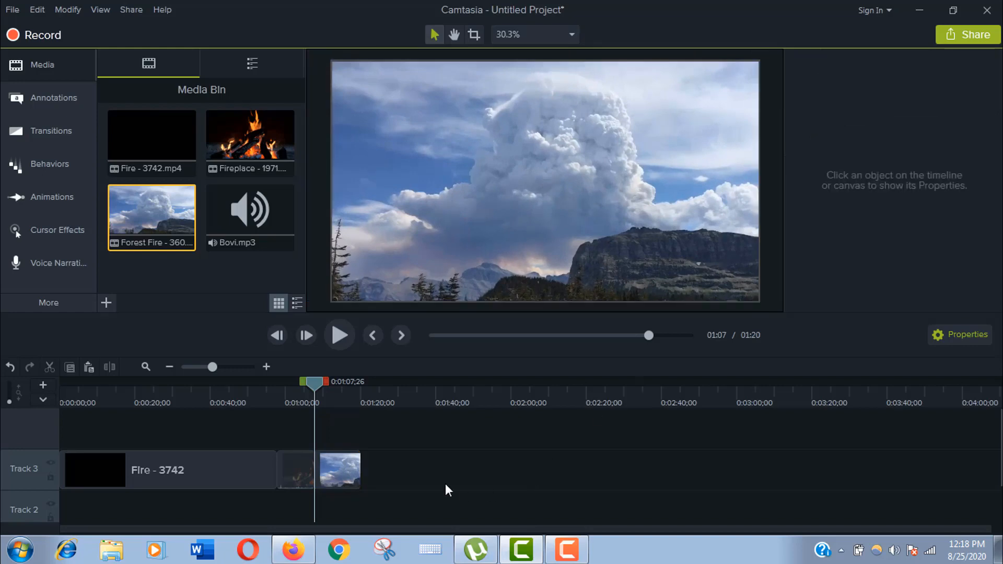
- Play the timeline from the start of the Fireplace clip at about 0:00:58 and pause within the clip
drag(314, 381, 211, 409)
click(279, 402)
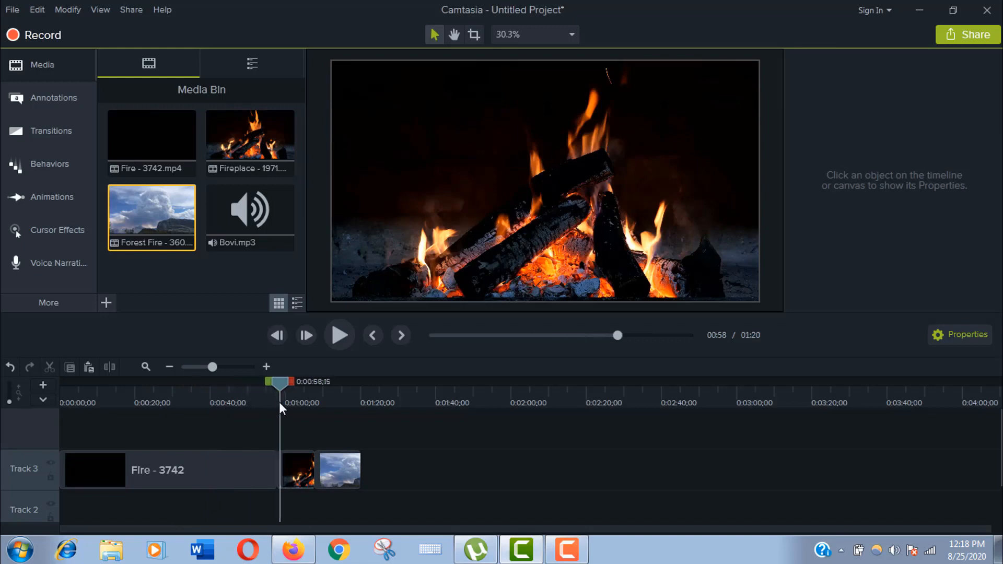
click(342, 330)
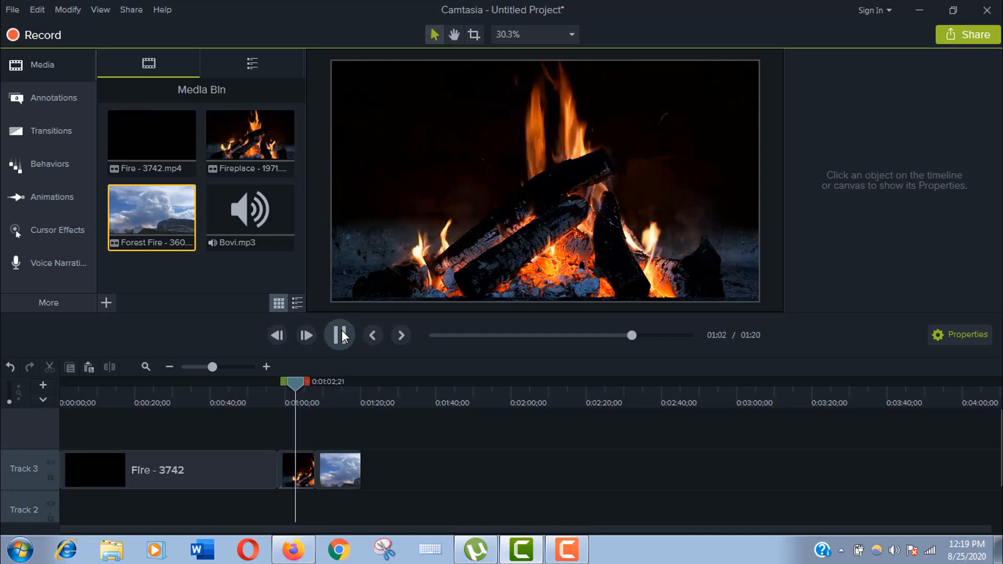
click(341, 334)
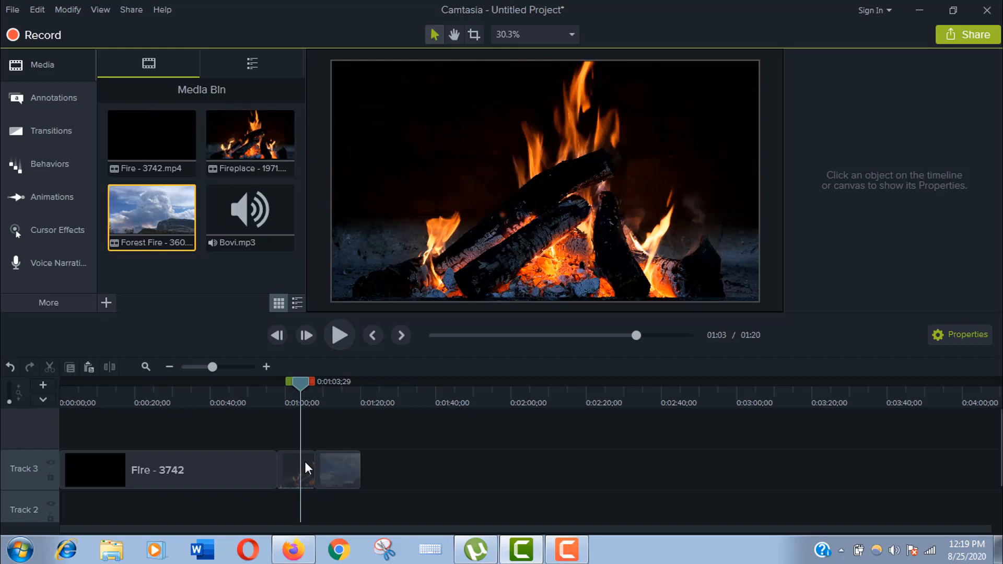
- Separate the audio and video of the Fireplace clip on Track 3
click(295, 468)
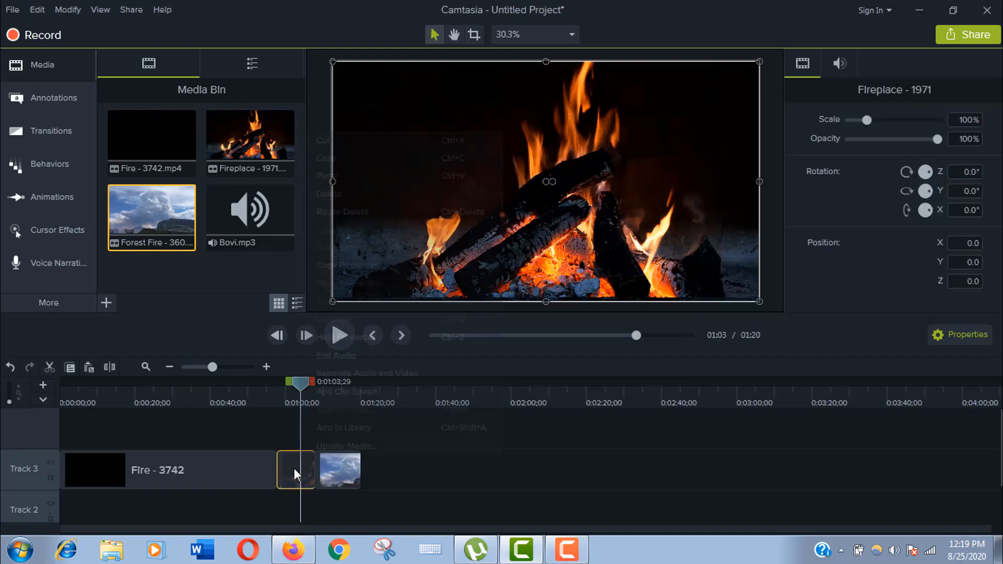
right_click(294, 467)
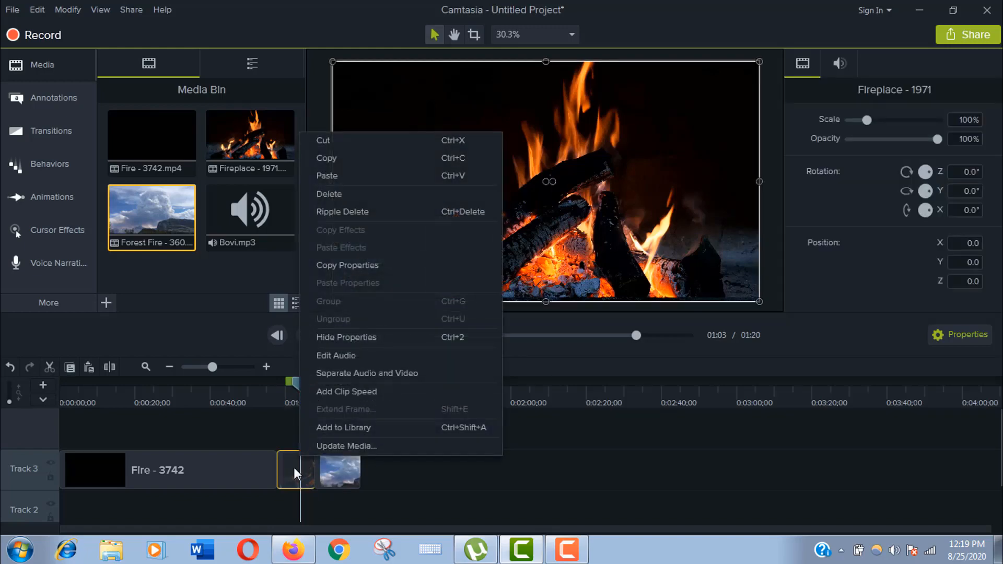
click(349, 373)
click(400, 428)
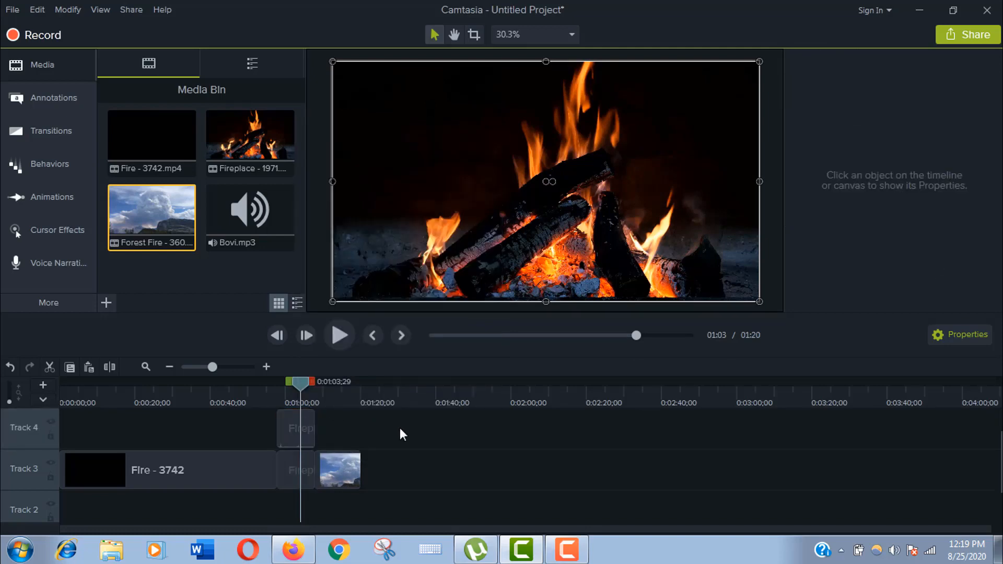
- Select the separated Fireplace audio on Track 4 and play the timeline from its start
click(311, 428)
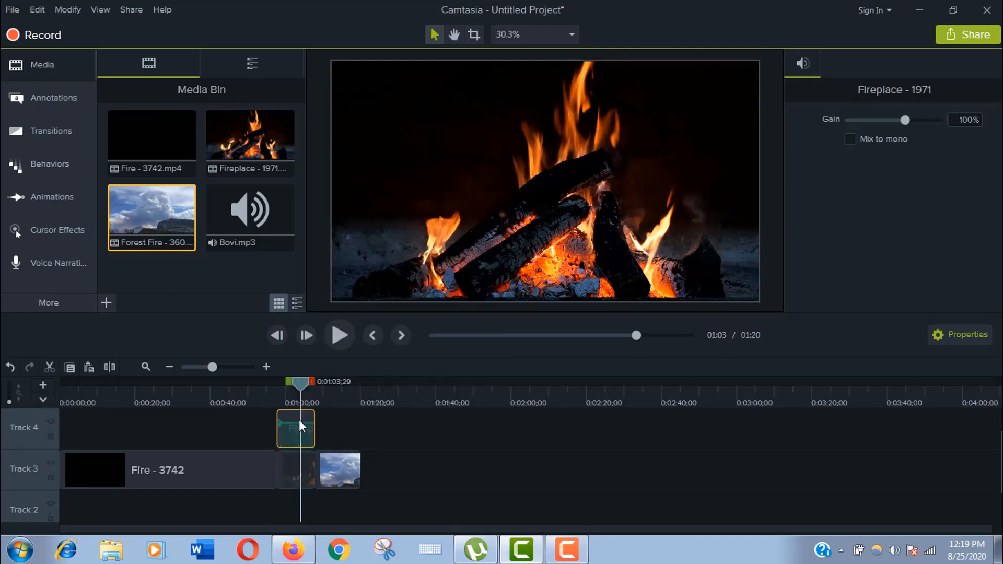
mouse_move(294, 423)
mouse_down()
mouse_move(294, 398)
mouse_move(267, 400)
mouse_move(279, 393)
mouse_up()
click(339, 337)
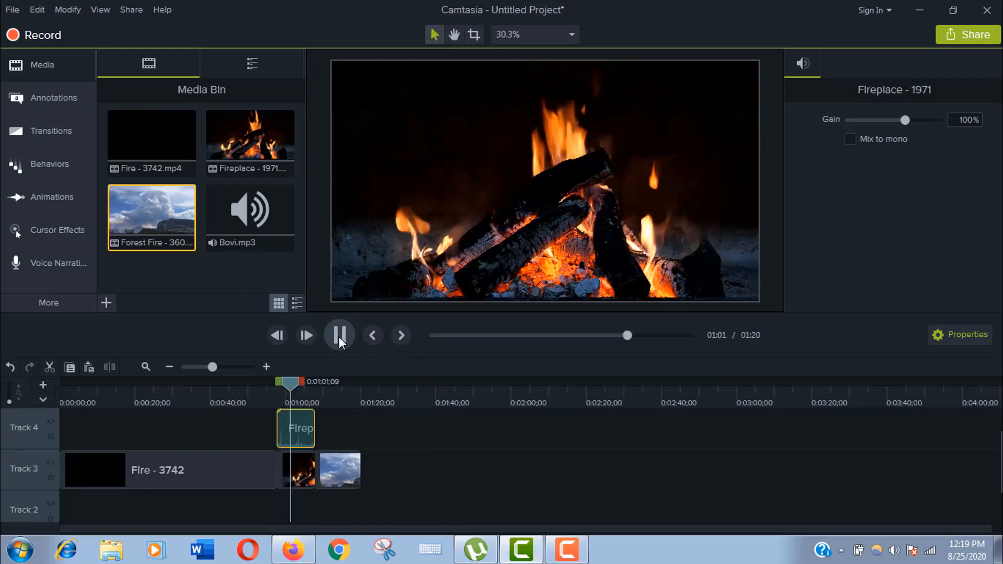
click(339, 336)
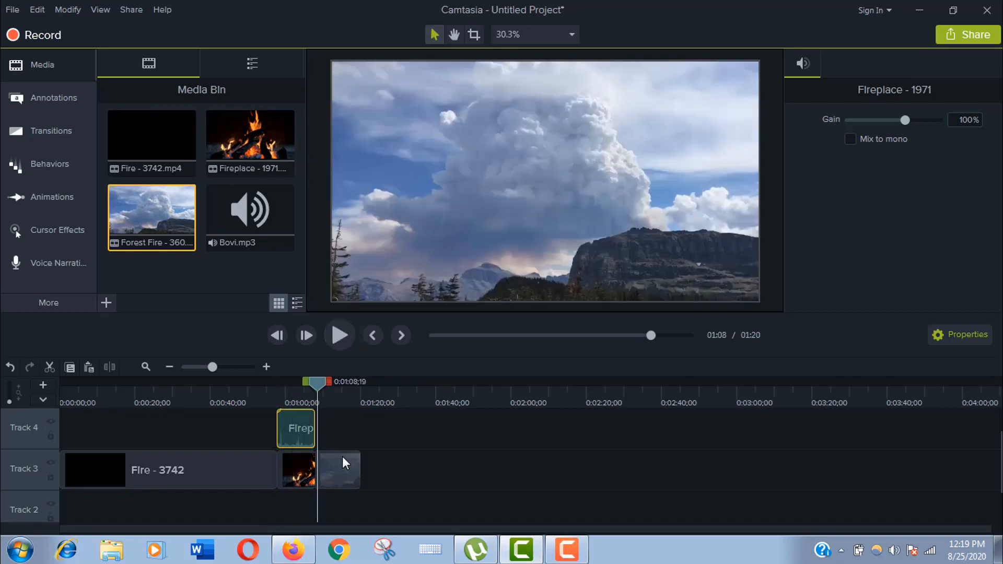
- Group the Fireplace video on Track 3 with its separated audio on Track 4
click(303, 460)
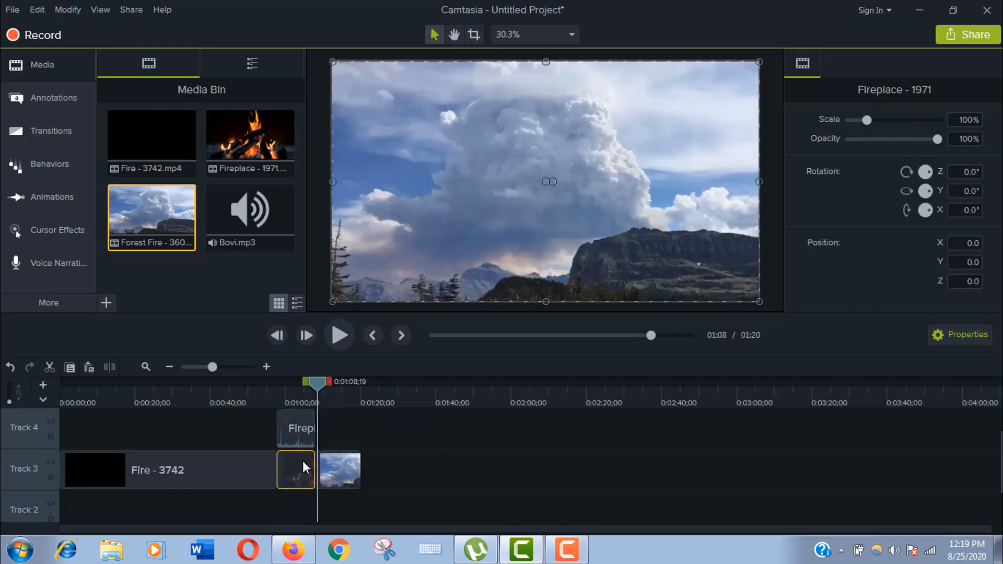
ctrl+click(301, 433)
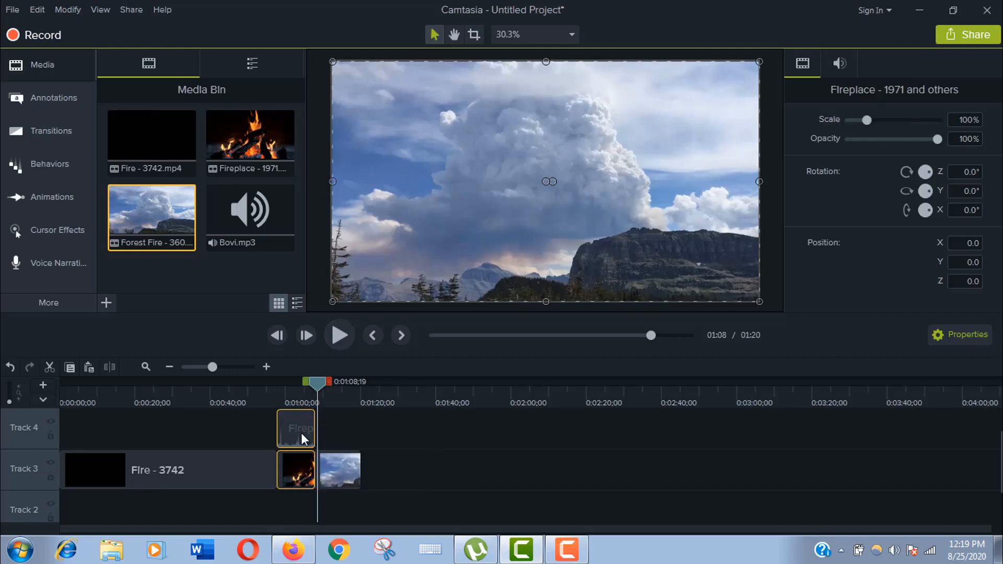
right_click(301, 432)
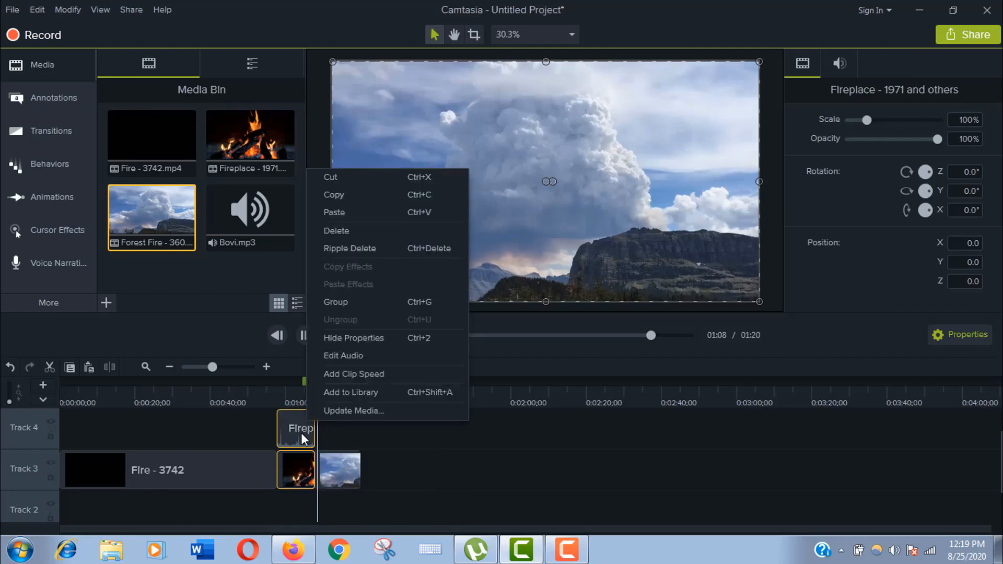
right_click(298, 434)
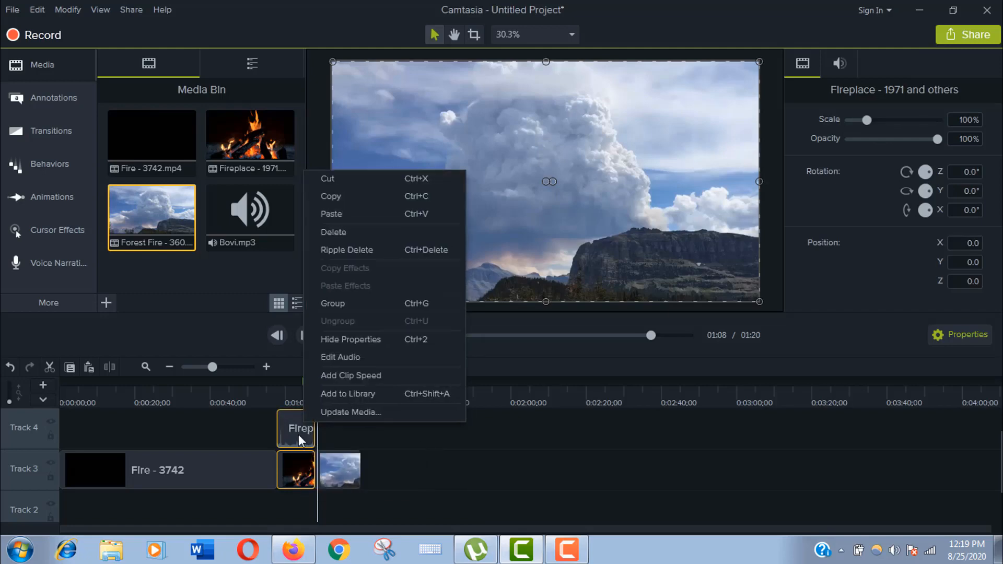
click(372, 308)
click(445, 486)
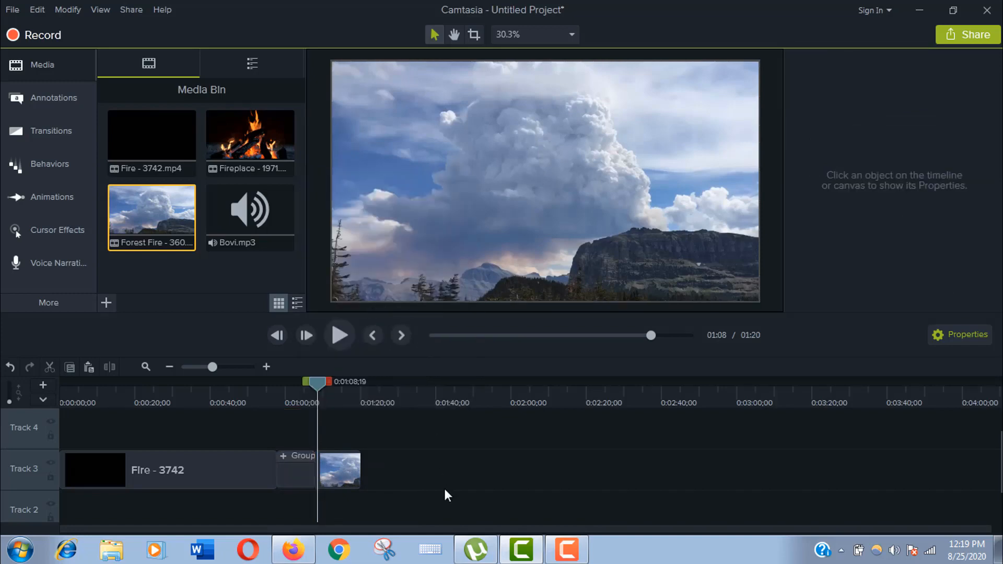
- Group the Fireplace group with the Forest Fire clip, and expand the nested groups to reach the Fireplace audio
click(281, 459)
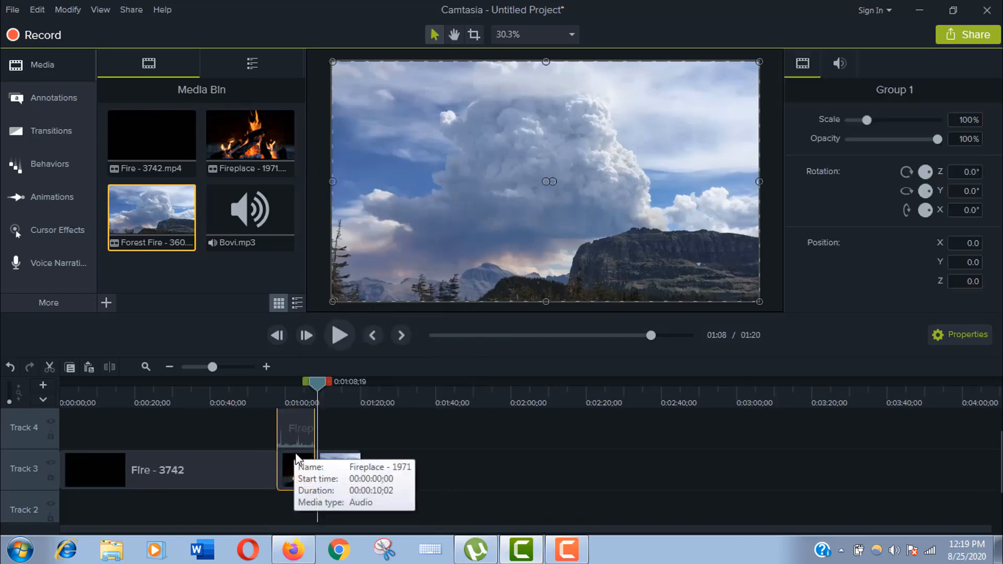
ctrl+click(334, 462)
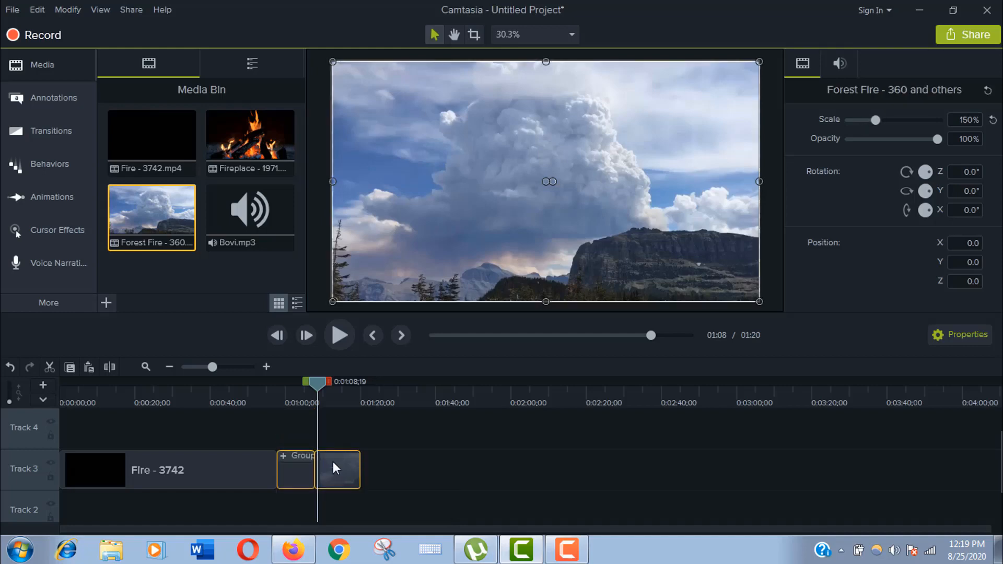
right_click(333, 462)
click(393, 294)
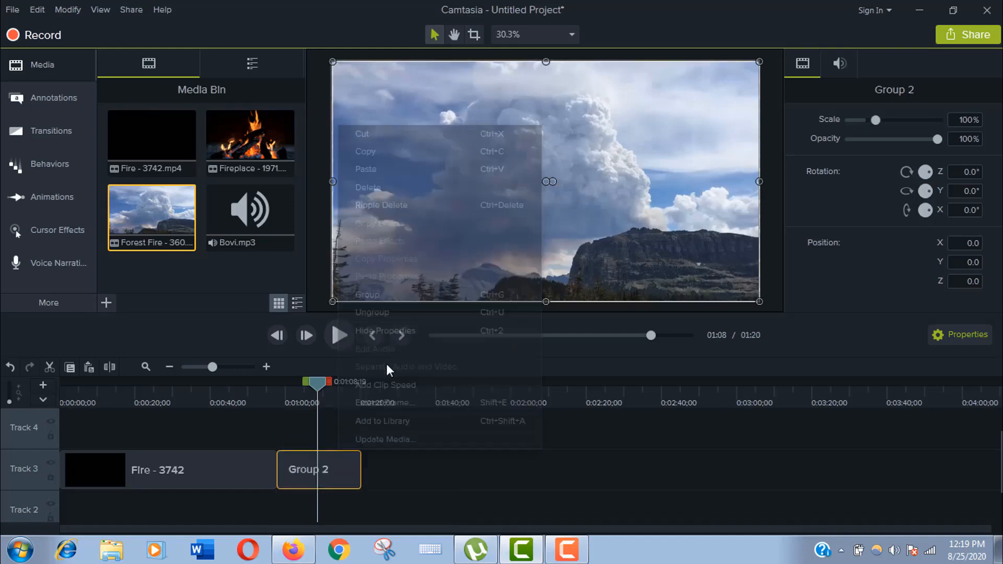
click(284, 455)
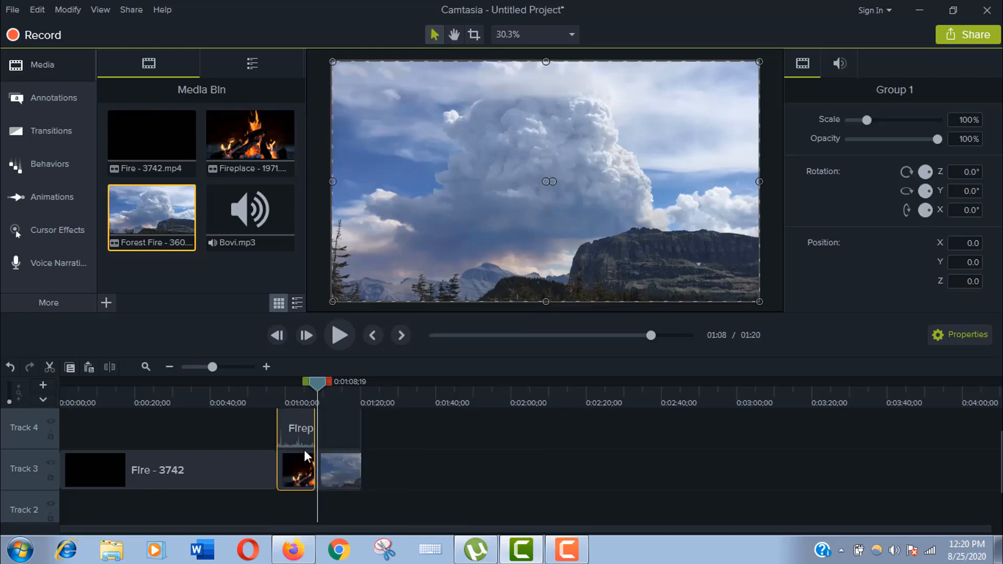
mouse_move(292, 432)
mouse_down()
mouse_move(340, 432)
mouse_move(283, 434)
mouse_move(300, 436)
mouse_up()
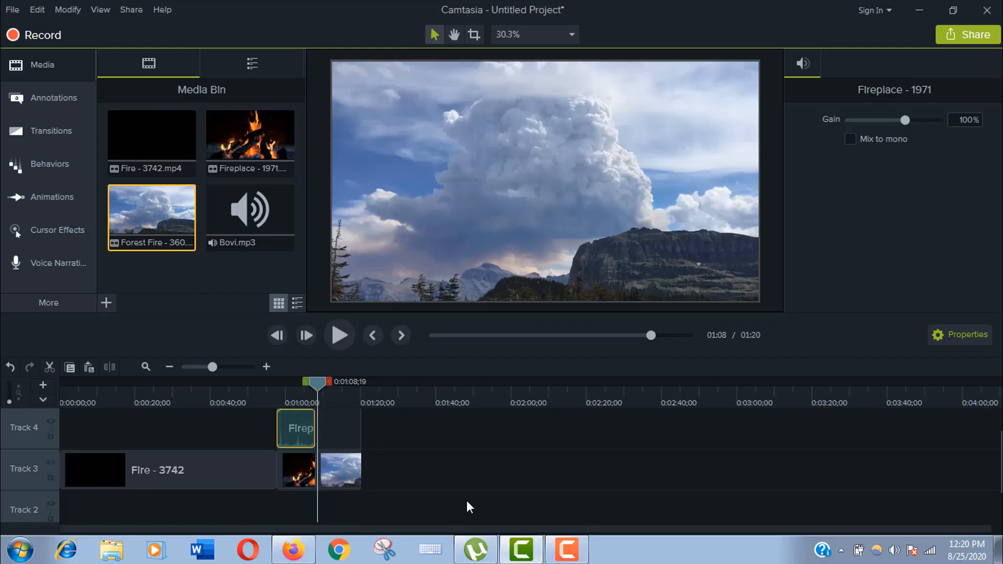
- Undo both groupings and the audio separation of the Fireplace clip
key(ctrl+z)
key(ctrl+z)
key(ctrl+z)
key(ctrl+z)
key(ctrl+z)
key(ctrl+z)
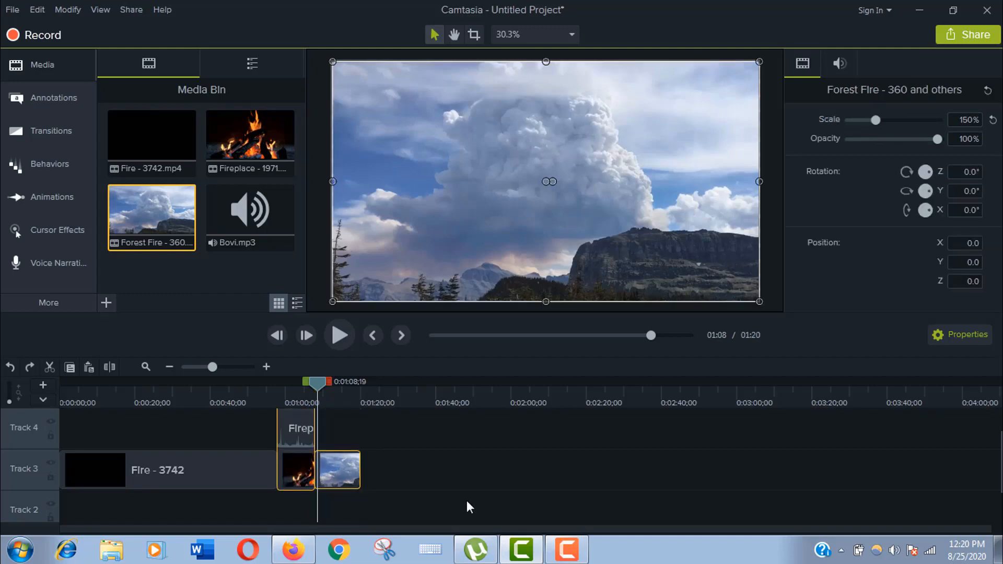
click(466, 501)
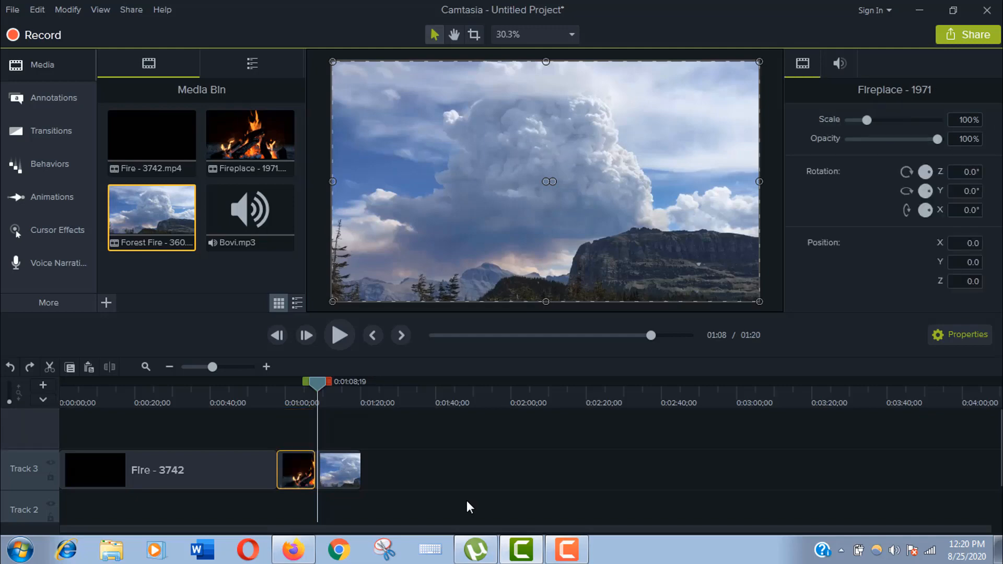
- Move the Forest Fire clip to Track 4 directly above the Fireplace clip, and play both from their start
click(309, 481)
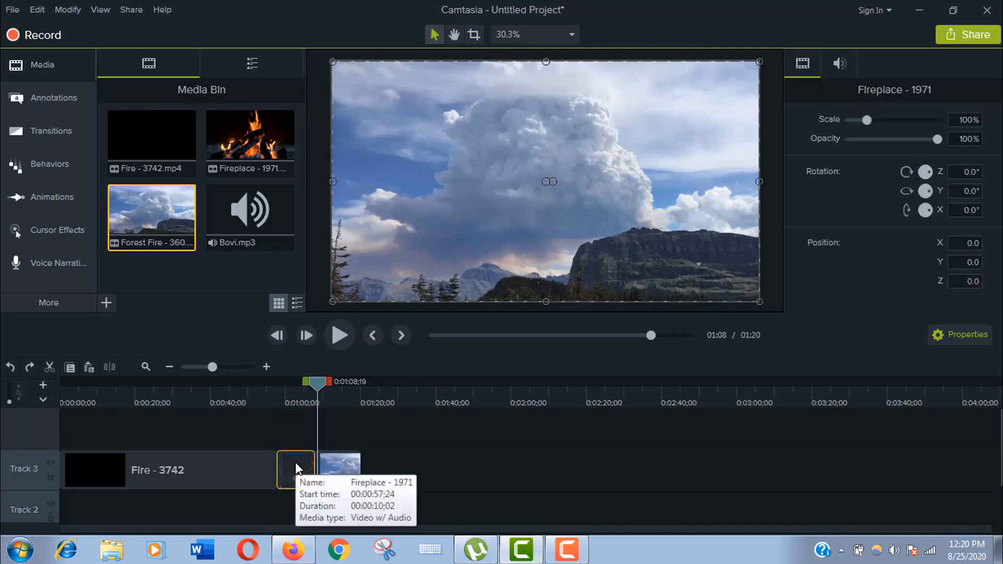
drag(334, 466, 297, 428)
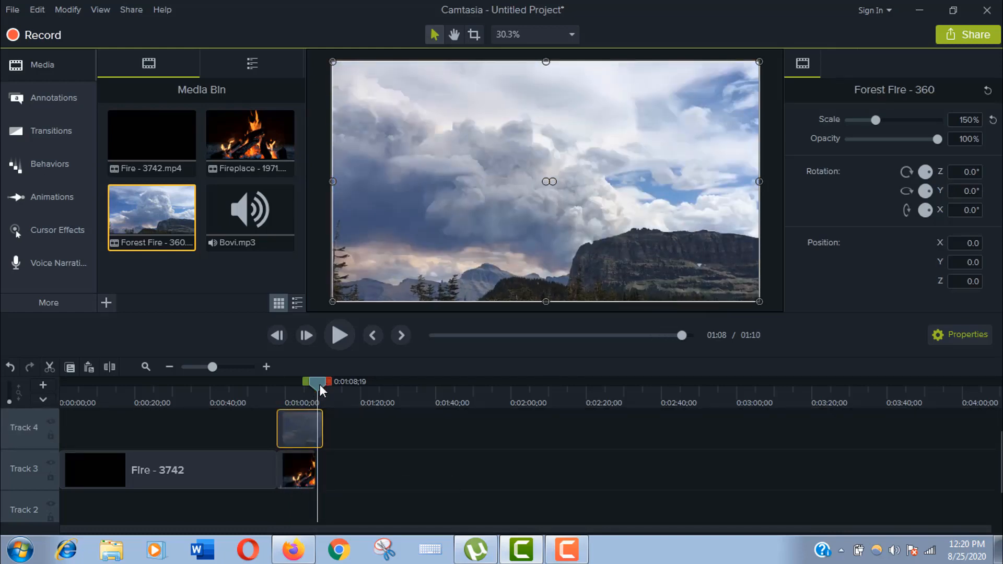
drag(320, 385, 280, 386)
click(343, 331)
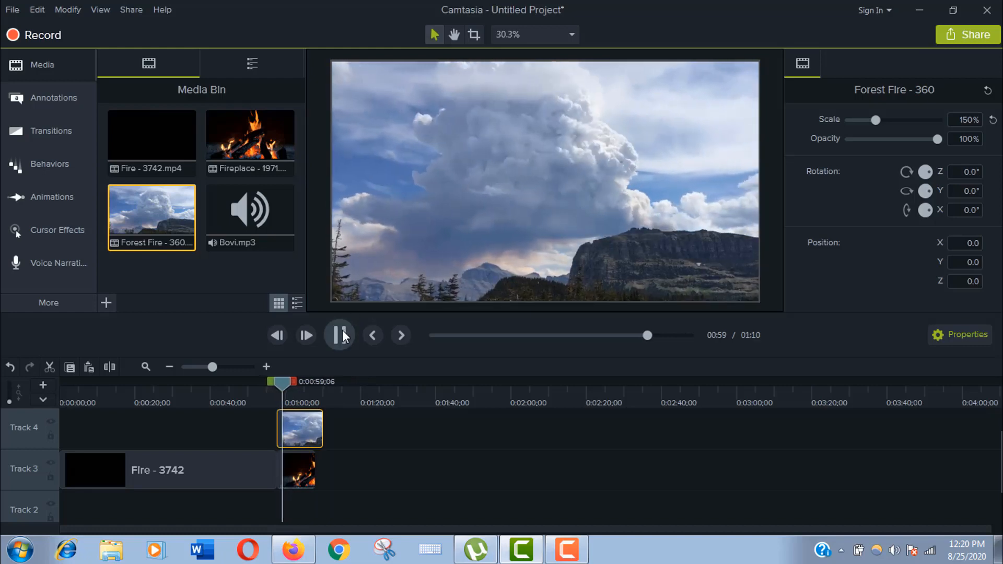
- Pause the overlapping clips, select the Fireplace clip on Track 3, and play a few more seconds to compare the two tracks
click(342, 335)
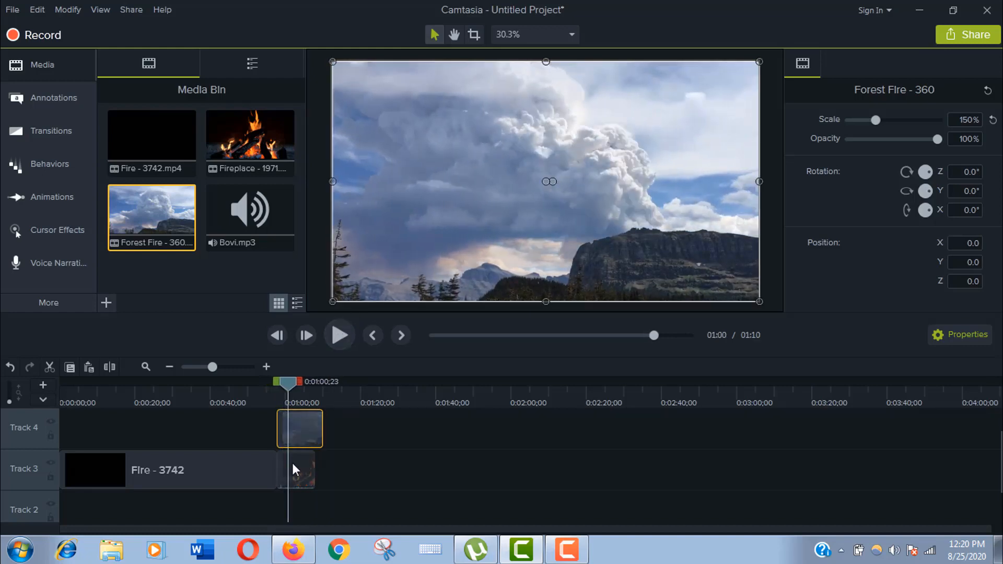
click(293, 469)
click(342, 337)
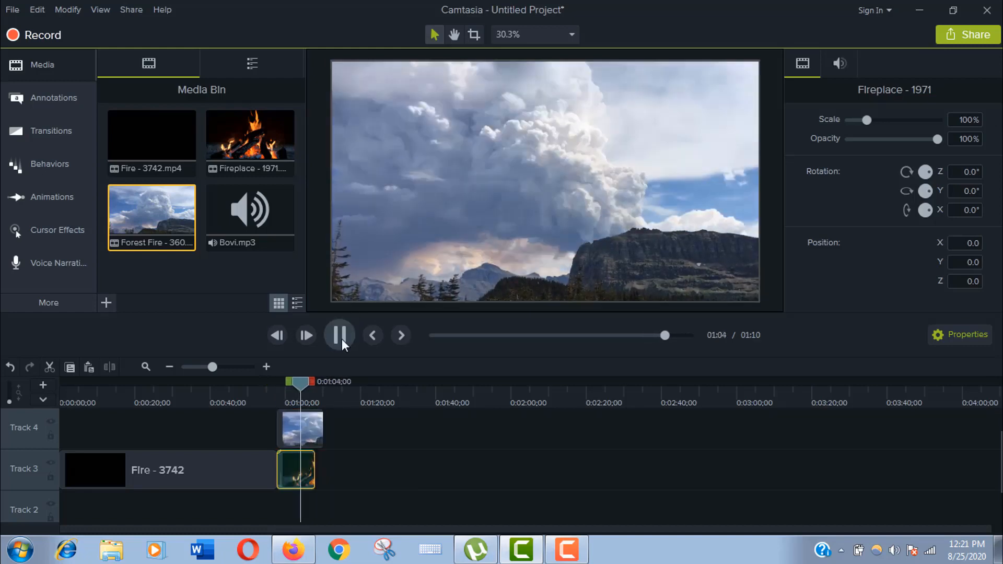
click(343, 337)
- Move the Forest Fire clip to Track 2 directly below the Fireplace clip, and play both from their start
click(309, 411)
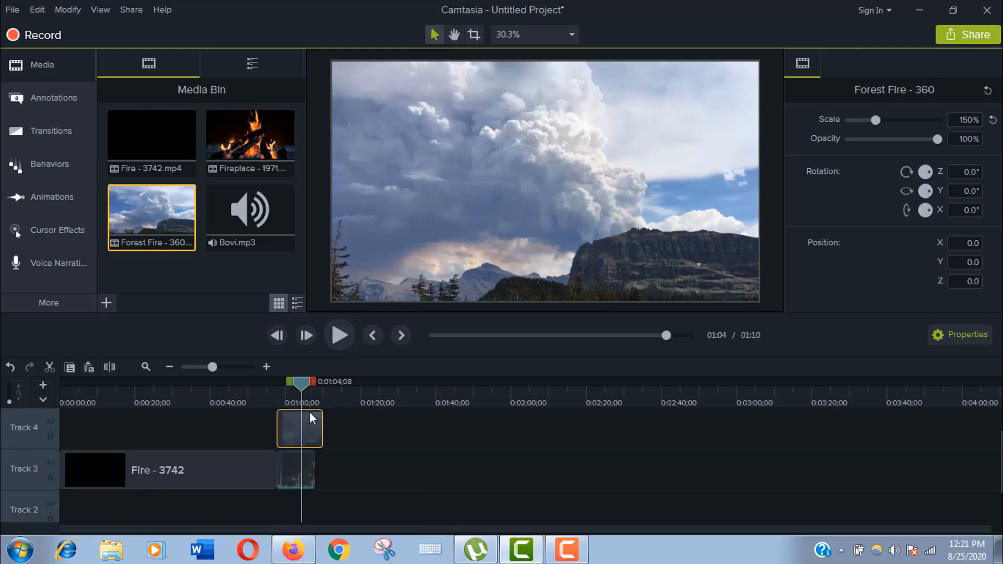
drag(321, 413, 299, 513)
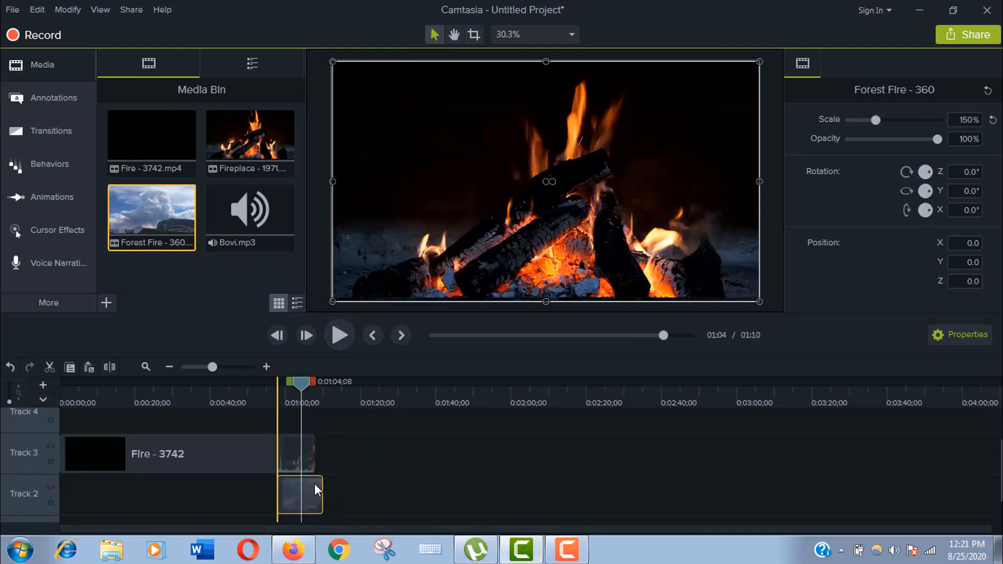
drag(302, 387, 277, 400)
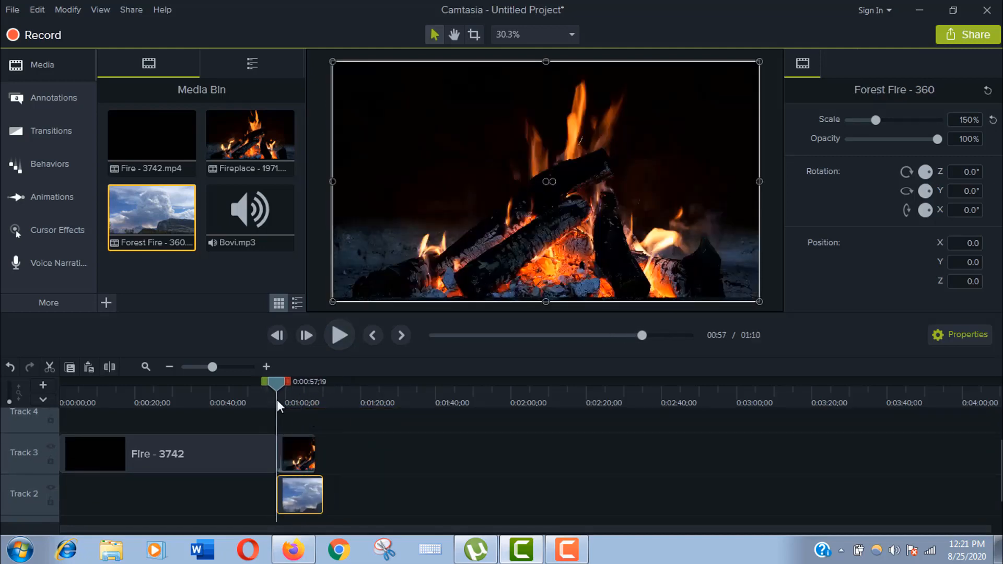
click(348, 333)
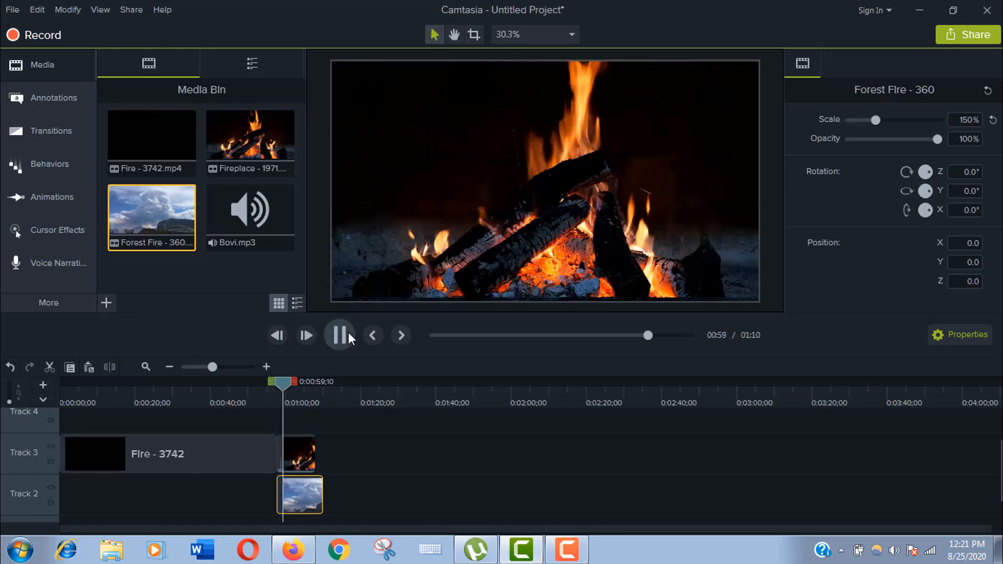
click(347, 332)
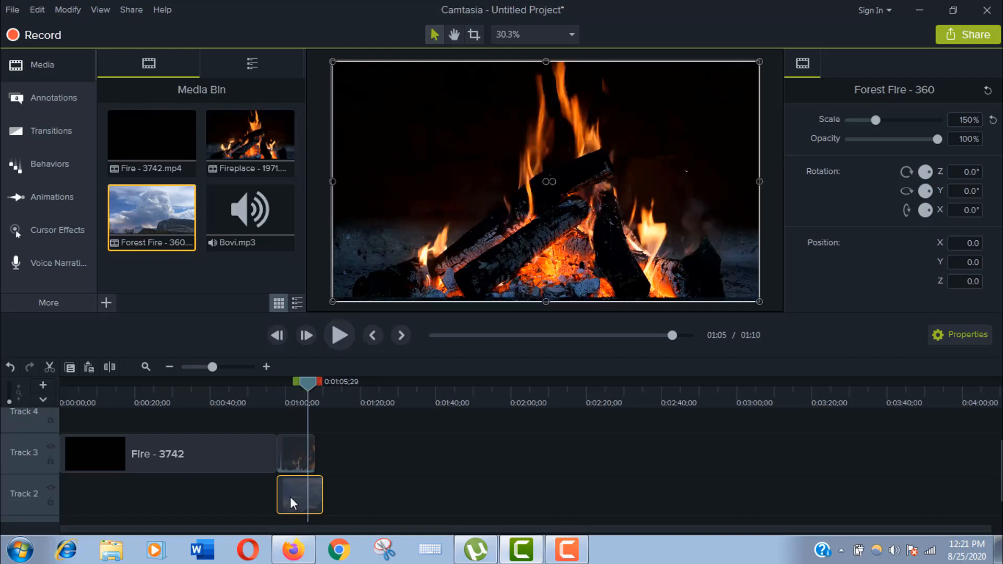
- Move the Forest Fire clip to Track 3 directly after the Fireplace clip
drag(290, 497, 309, 458)
click(309, 459)
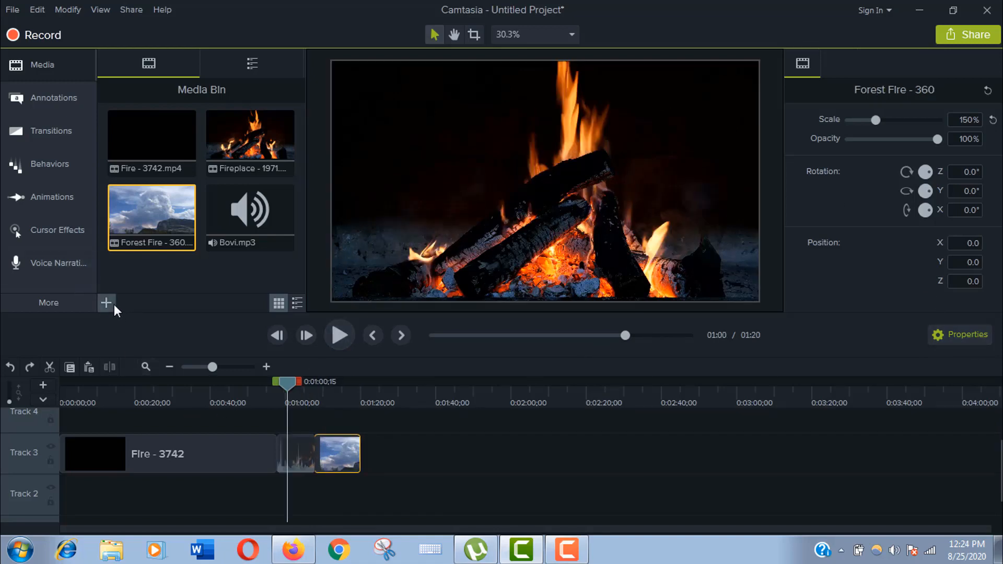
- Import Plane - 3966.mp4 from the Free videos folder into the media bin
click(114, 305)
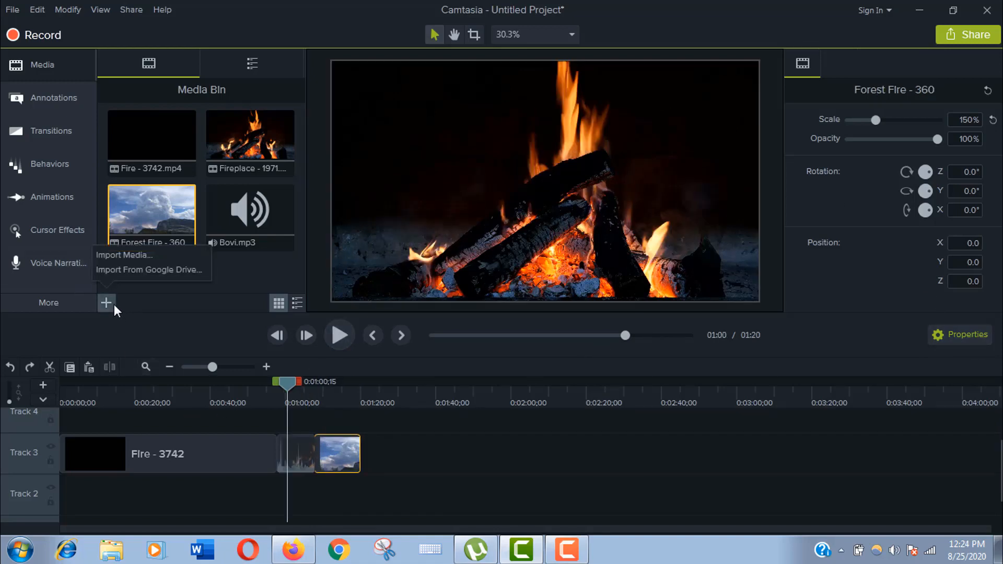
click(144, 253)
scroll(767, 432, down, 3)
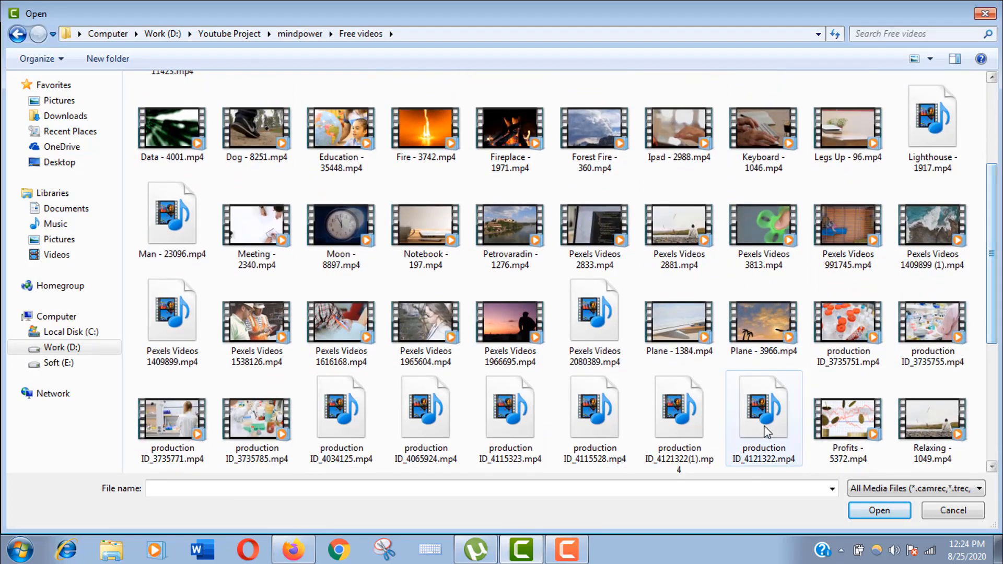
double_click(764, 324)
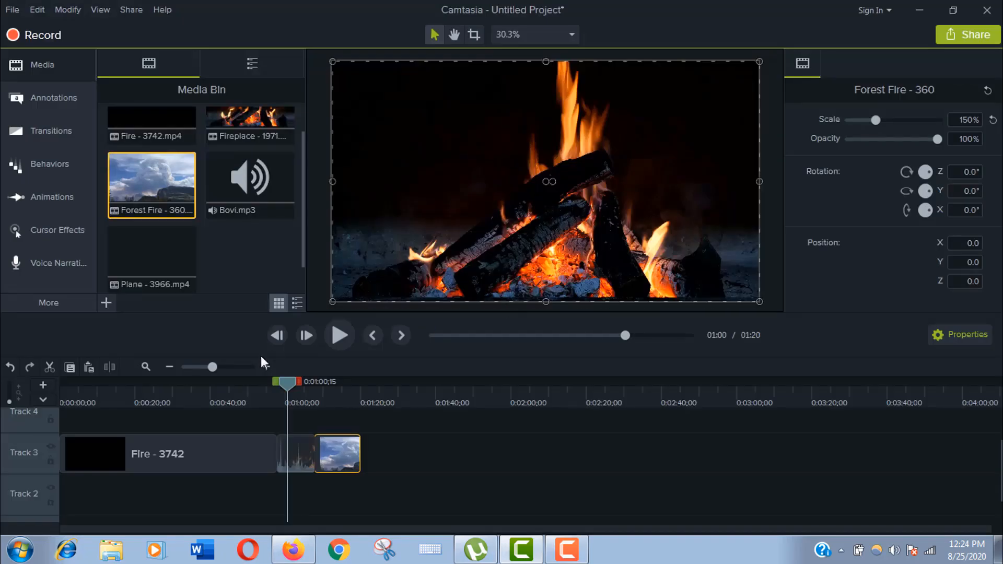
- Place the Plane clip on Track 3 after the Forest Fire clip, scale it to 150% to fill the canvas, and preview it
click(168, 247)
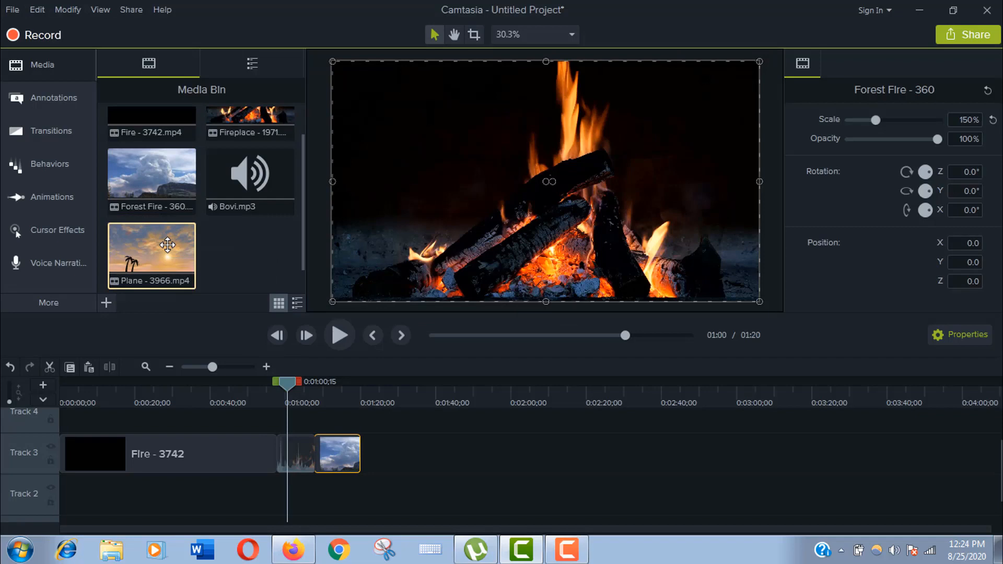
drag(167, 245, 378, 472)
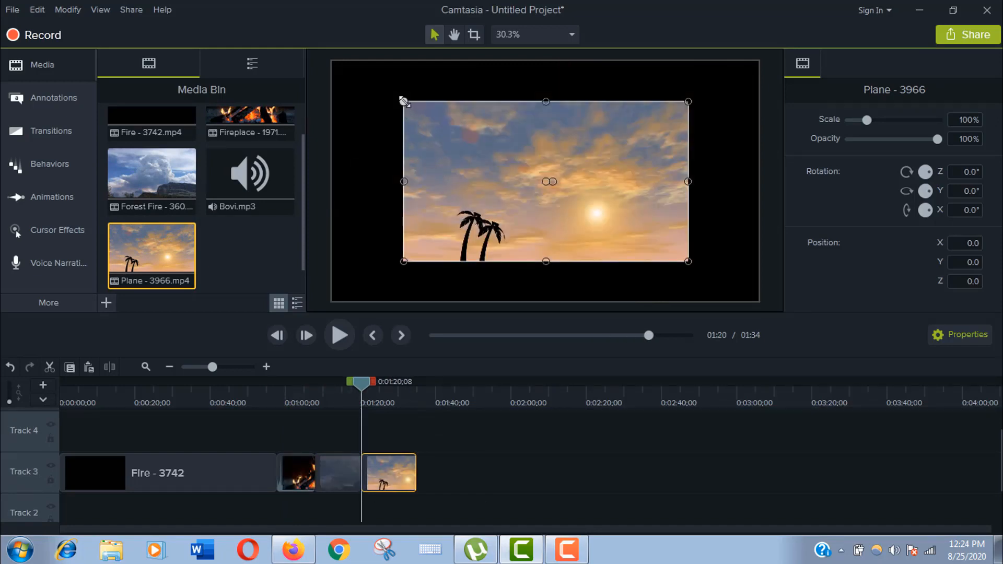
drag(403, 101, 332, 61)
drag(688, 261, 759, 278)
click(339, 339)
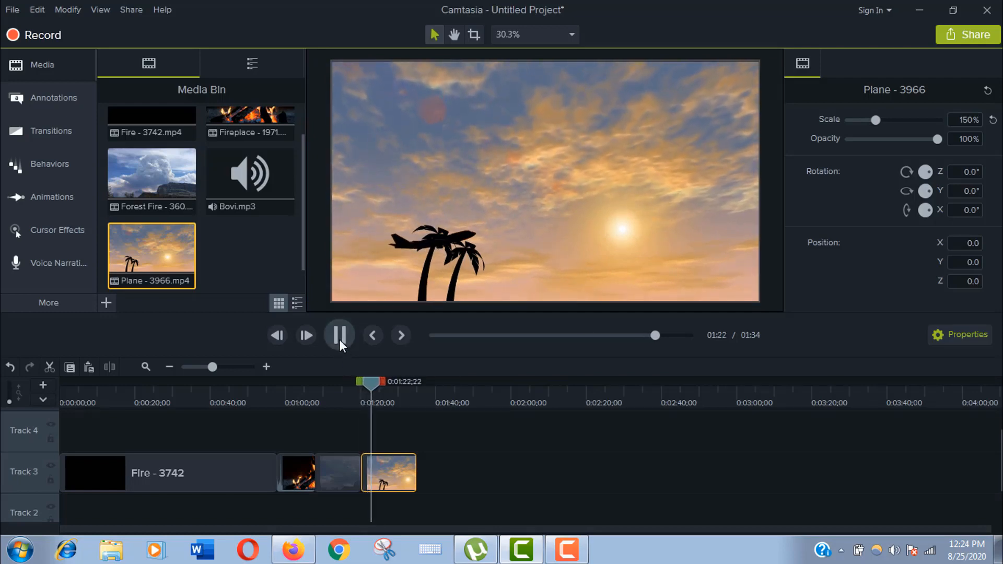
click(339, 339)
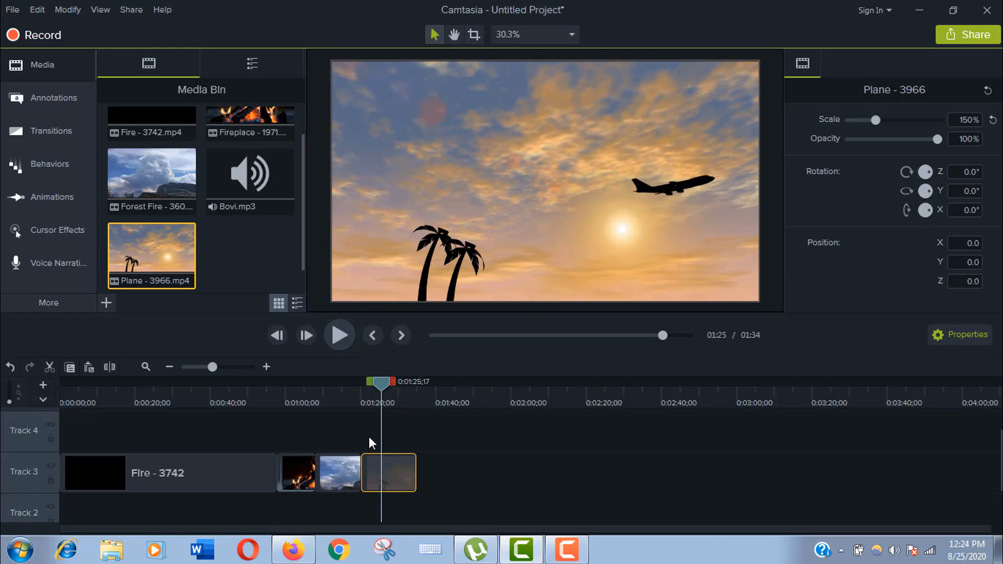
- Add Clip Speed to the Plane clip, set the speed to 2.99x, and play the clip from its start
right_click(388, 475)
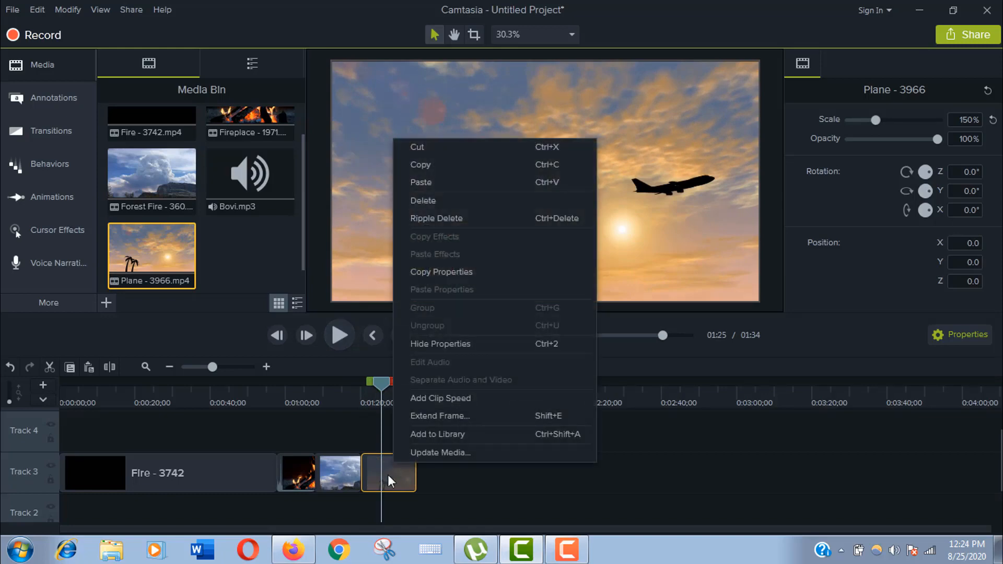
click(445, 401)
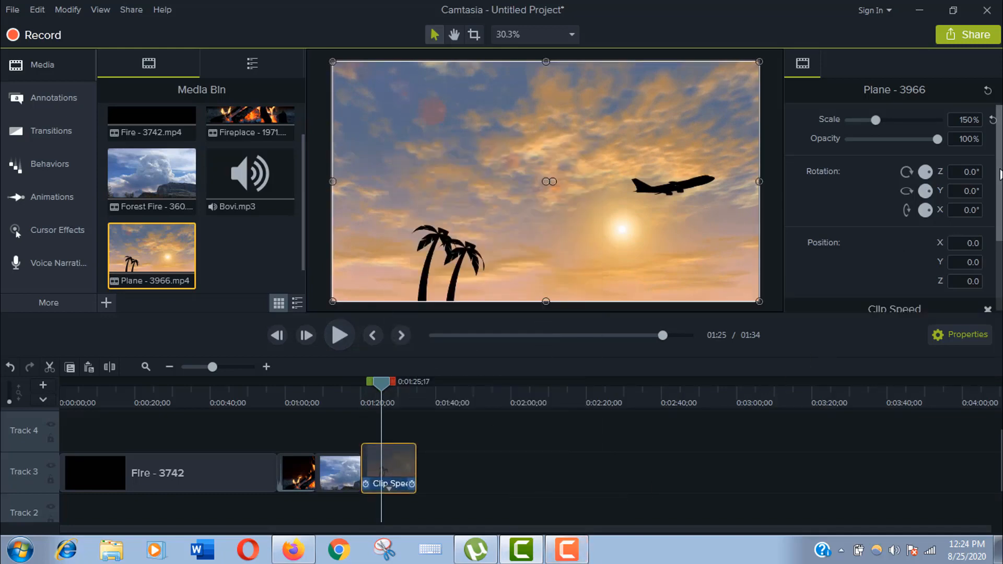
drag(999, 172, 999, 244)
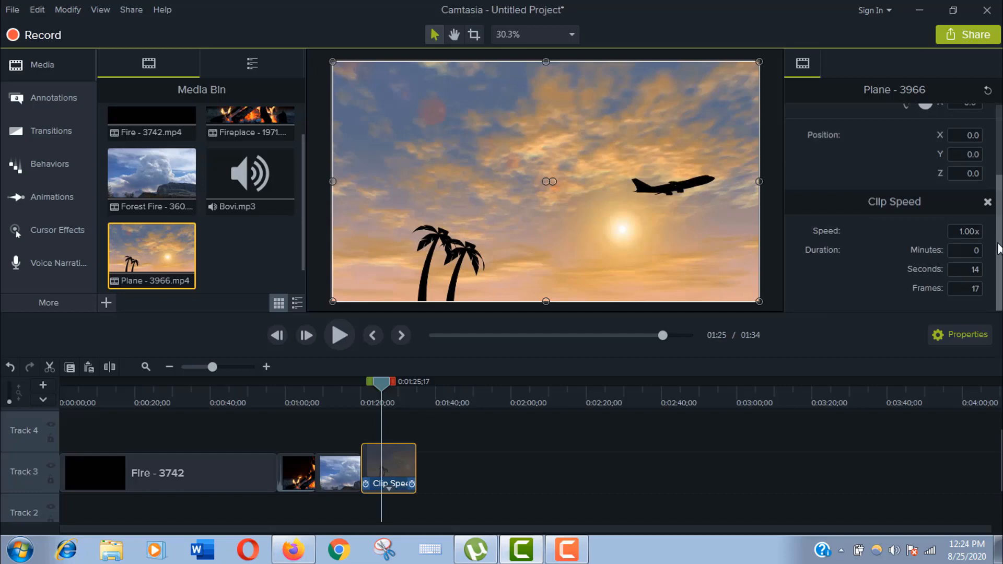
click(963, 231)
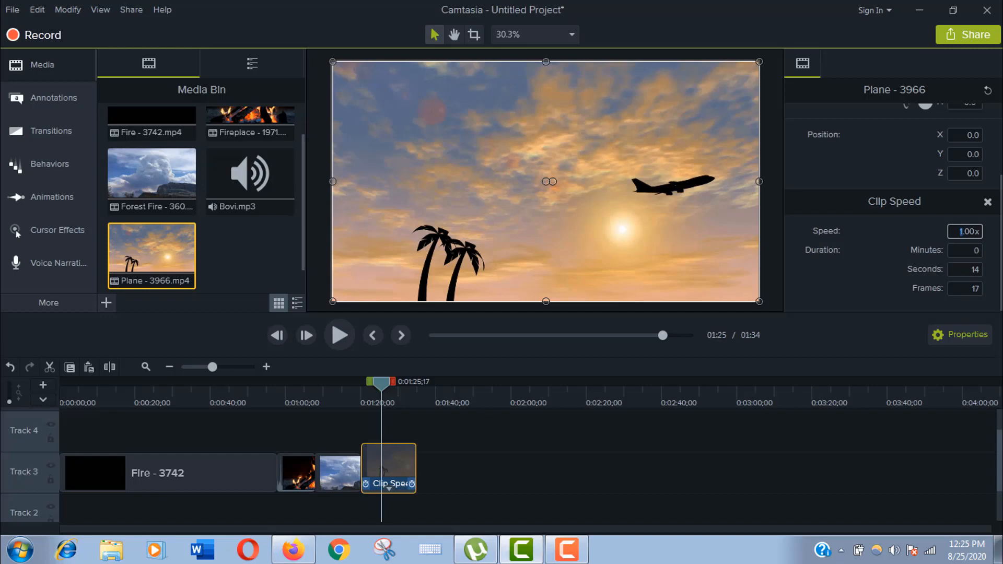
key(Return)
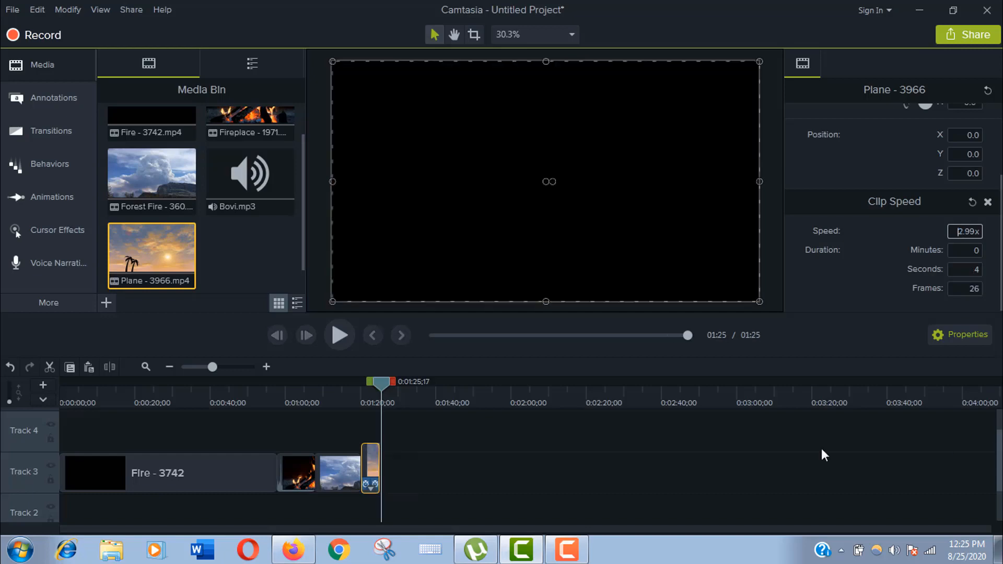
drag(382, 380, 360, 383)
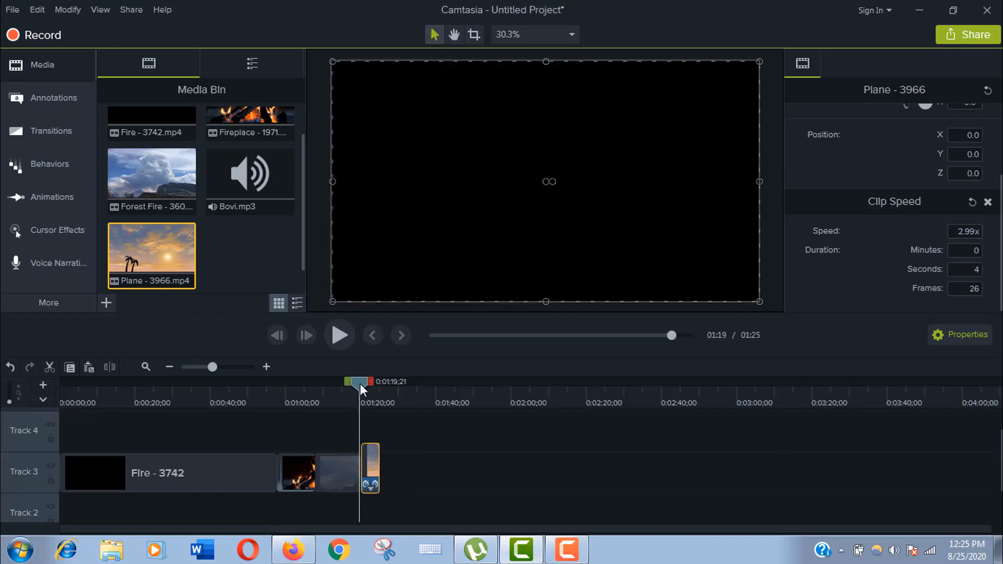
click(337, 329)
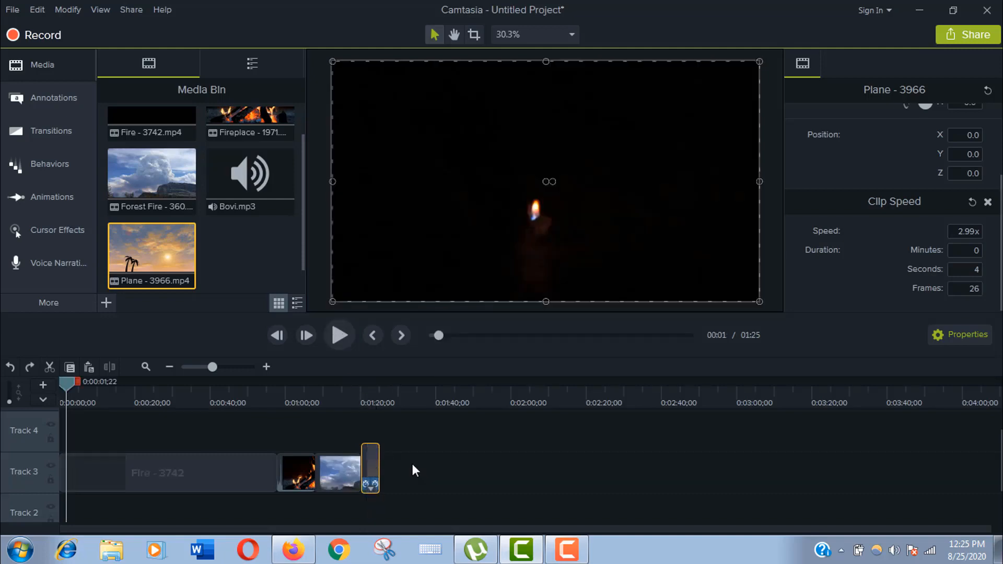
- Undo the Plane clip's speed increase and play the clip from its start at normal speed
click(410, 465)
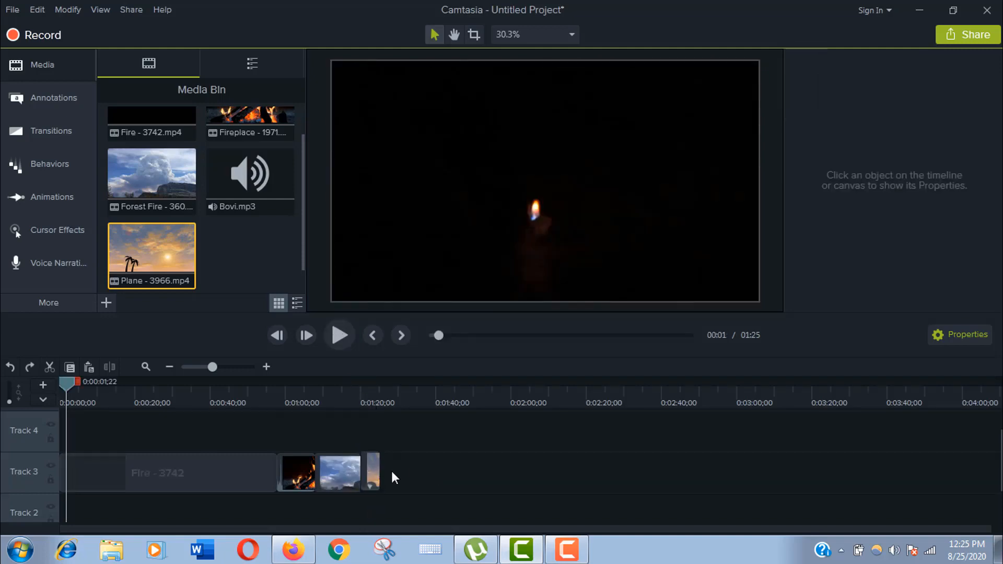
click(375, 469)
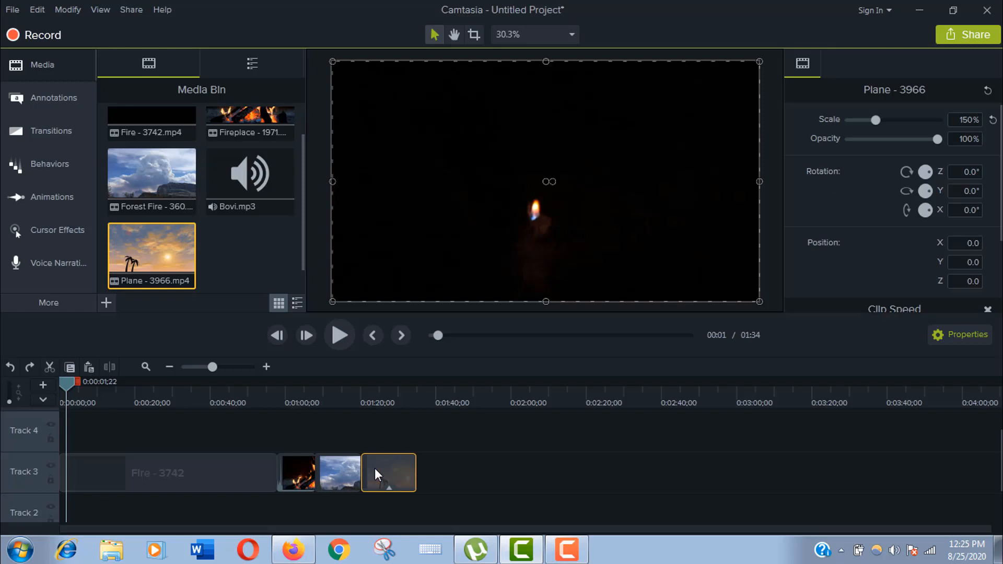
double_click(375, 470)
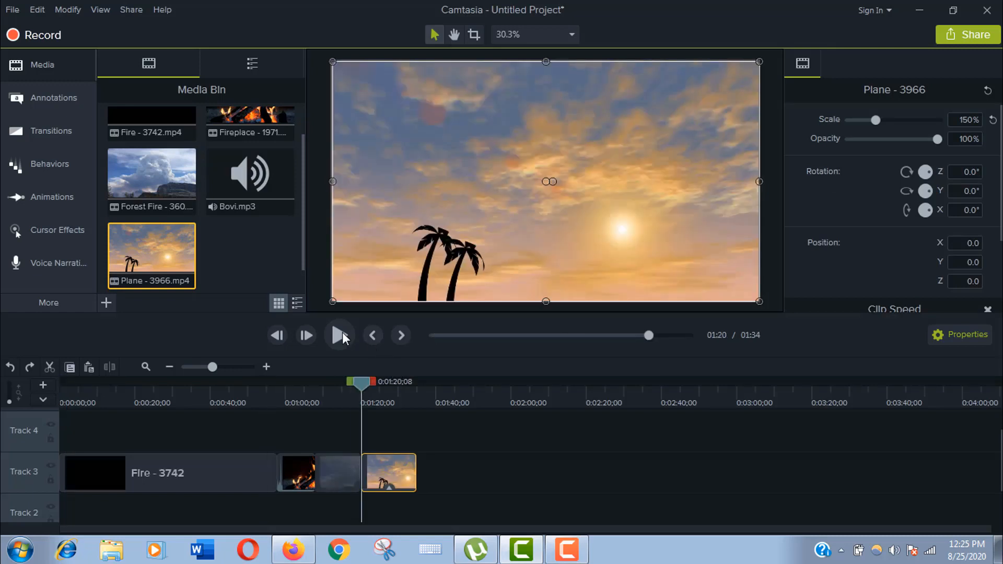
click(342, 333)
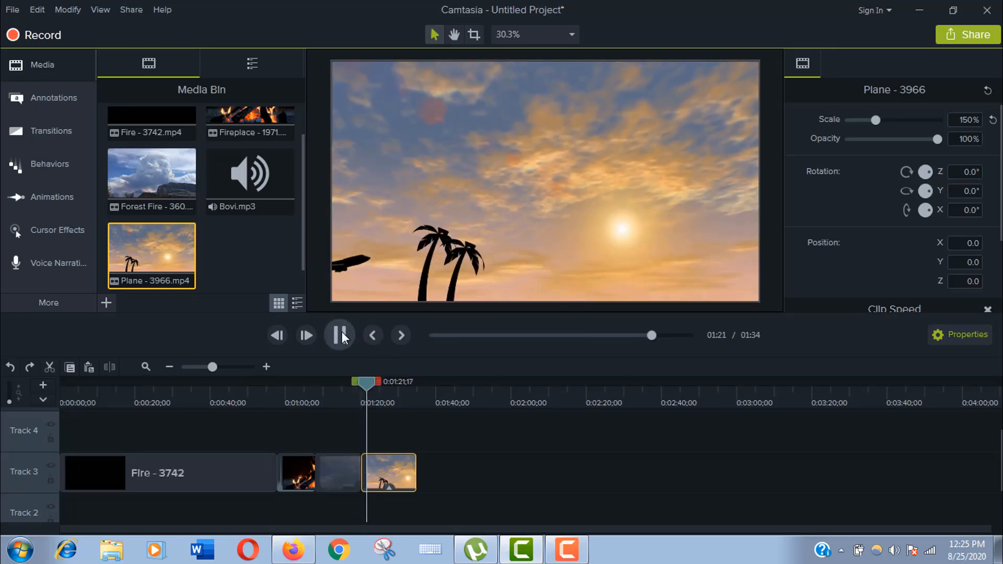
- Slow the Plane clip down with a Clip Speed of 0.60x and play it from its start
right_click(402, 464)
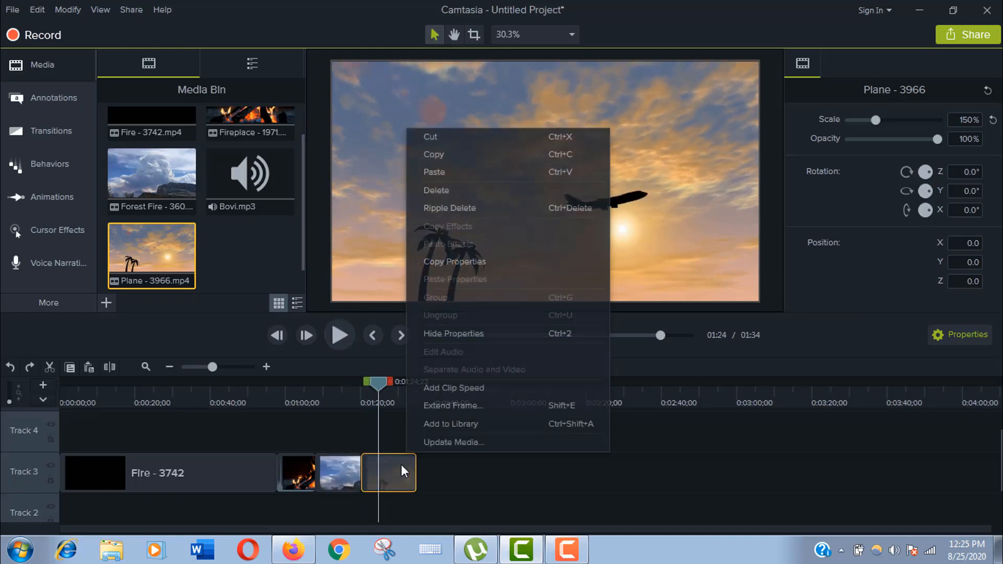
click(444, 390)
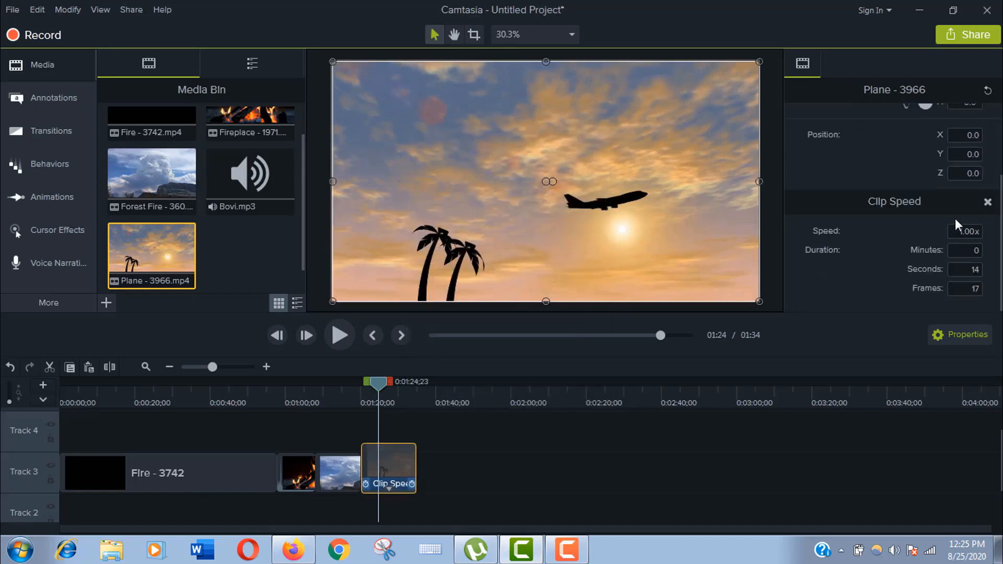
click(963, 238)
text(0.6)
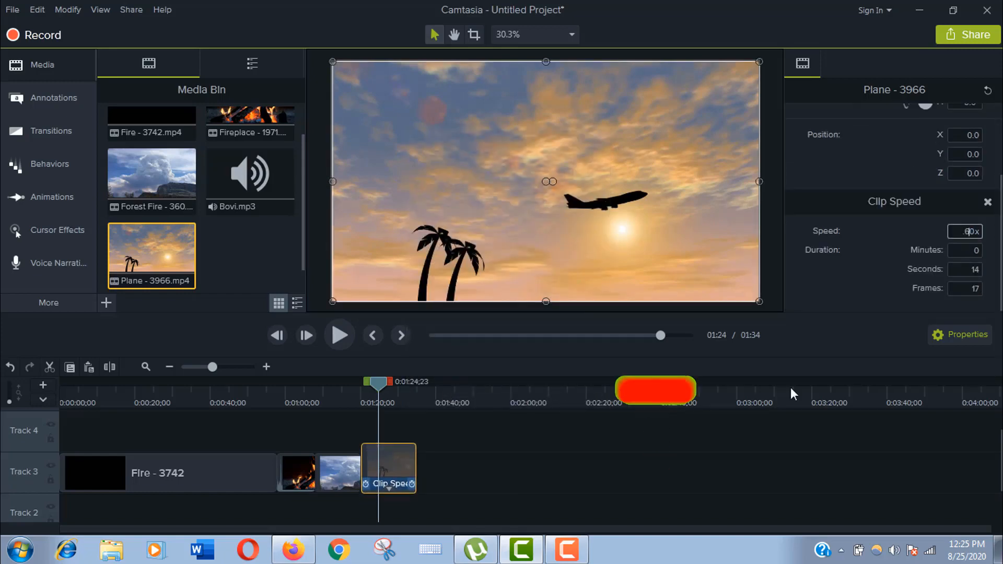
key(Return)
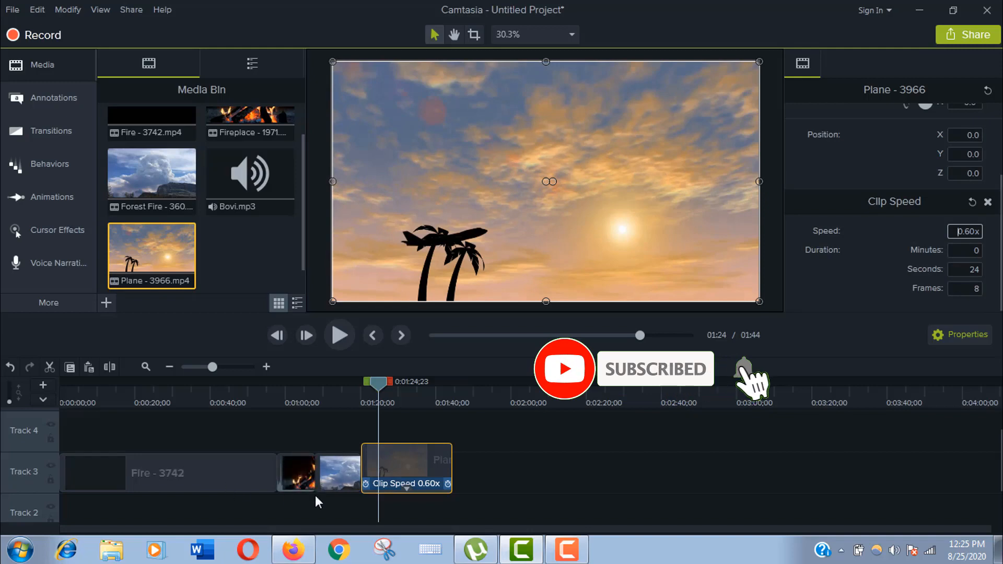
drag(377, 383, 358, 386)
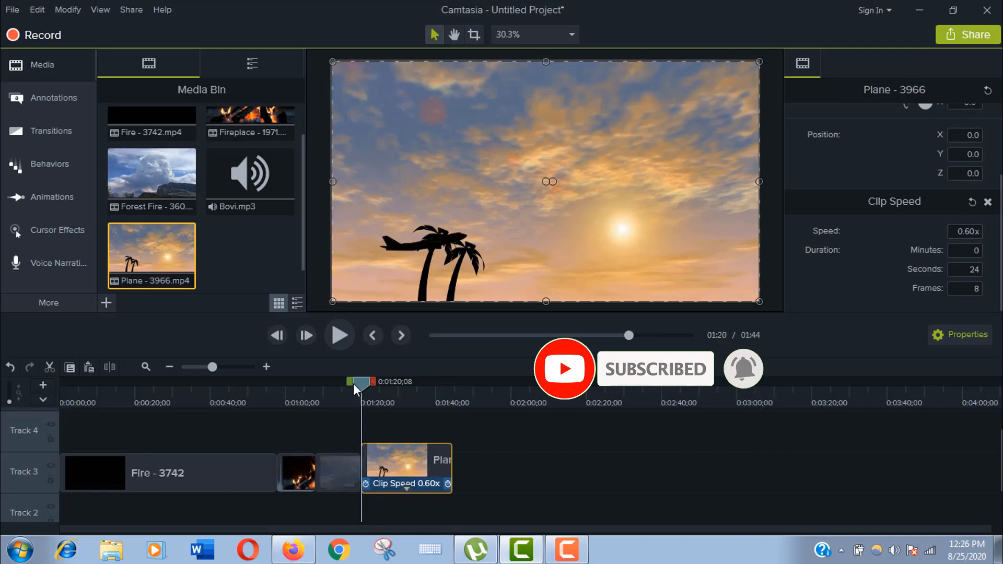
click(337, 331)
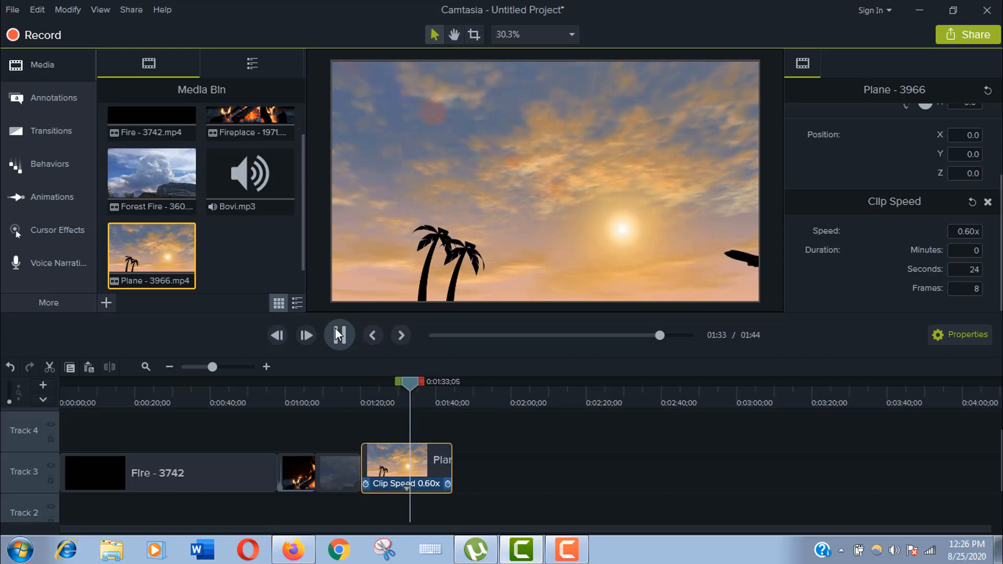
click(335, 329)
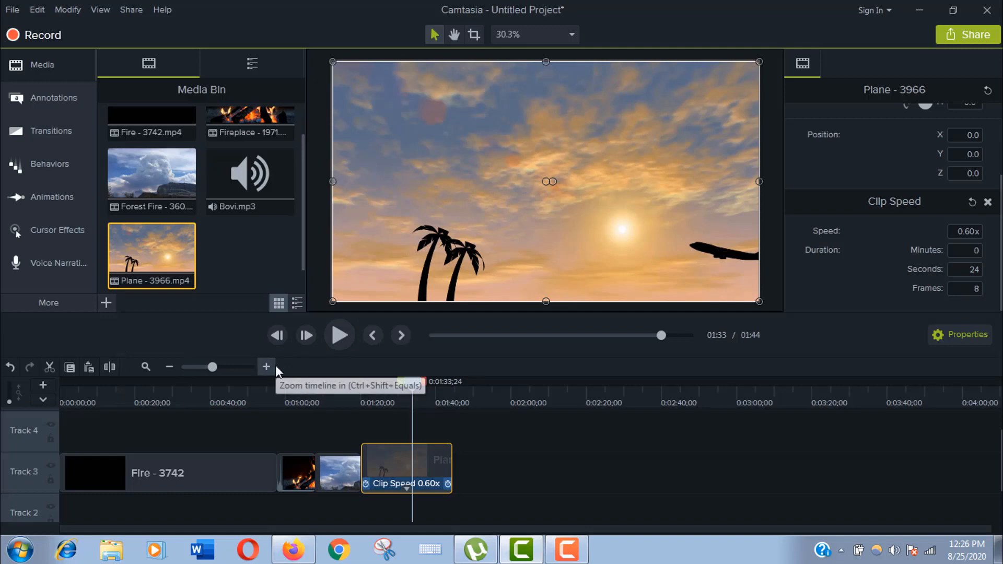
- Undo the Plane clip's slowdown and its Clip Speed effect, and move the playhead to 0:01:24;24 within the clip
key(ctrl+z)
key(ctrl+z)
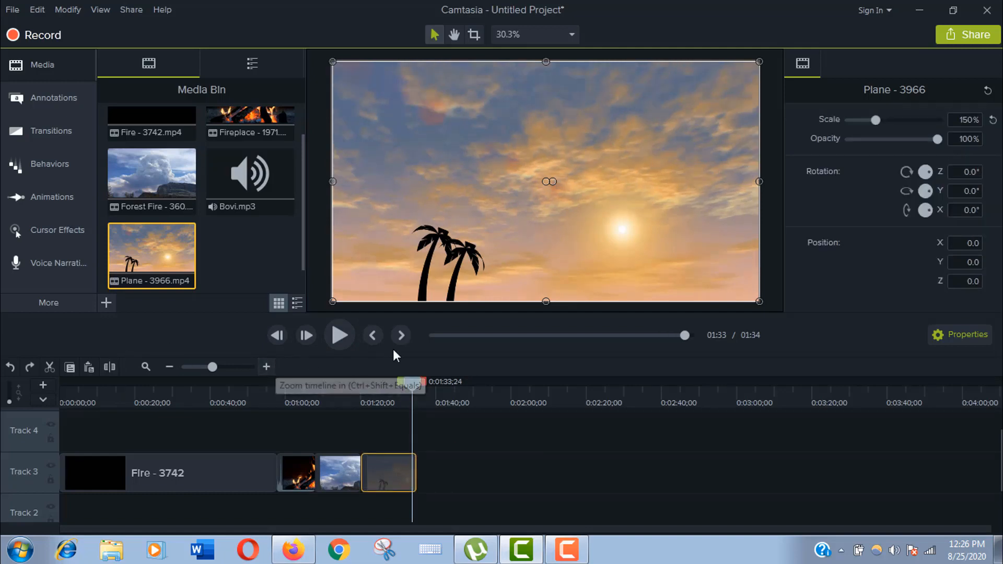
drag(402, 390, 382, 389)
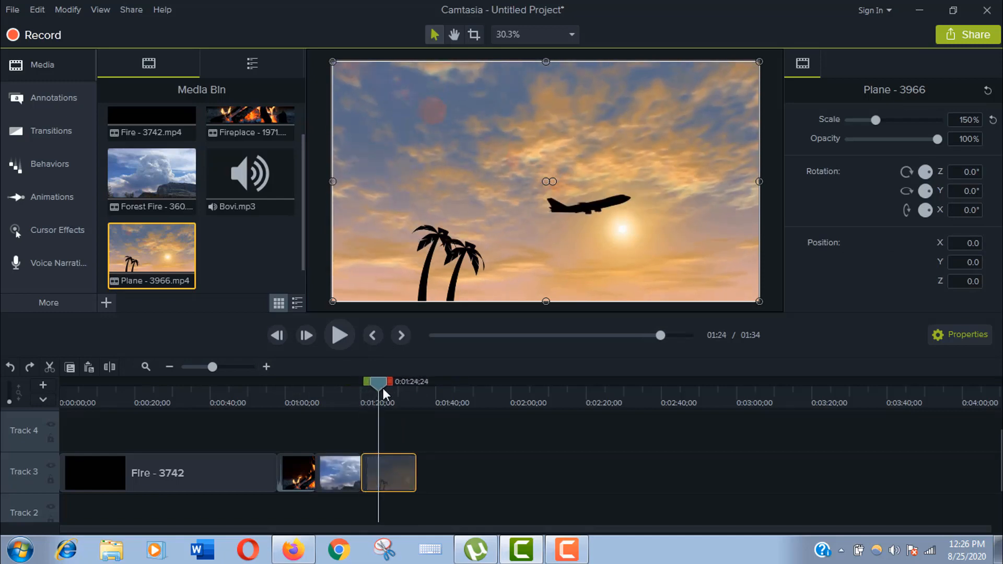
- Extend the Plane clip's frame at 0:01:24;13 with a duration of 6 seconds
right_click(403, 469)
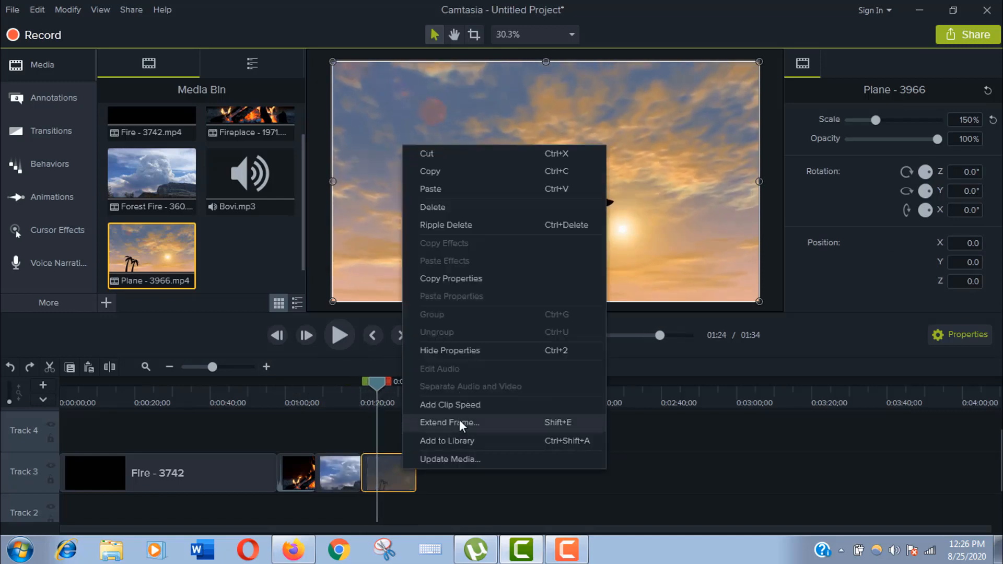
click(460, 421)
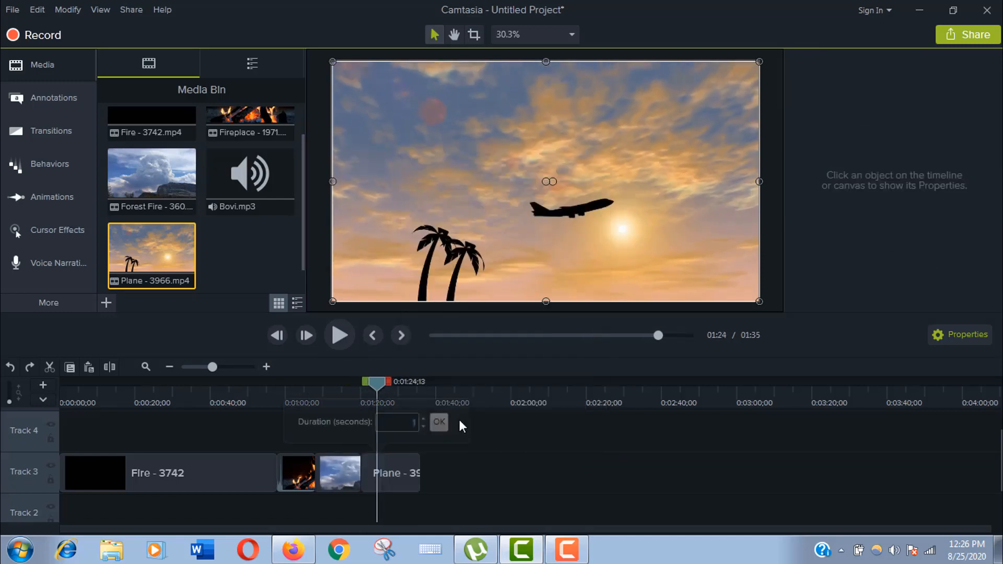
double_click(424, 420)
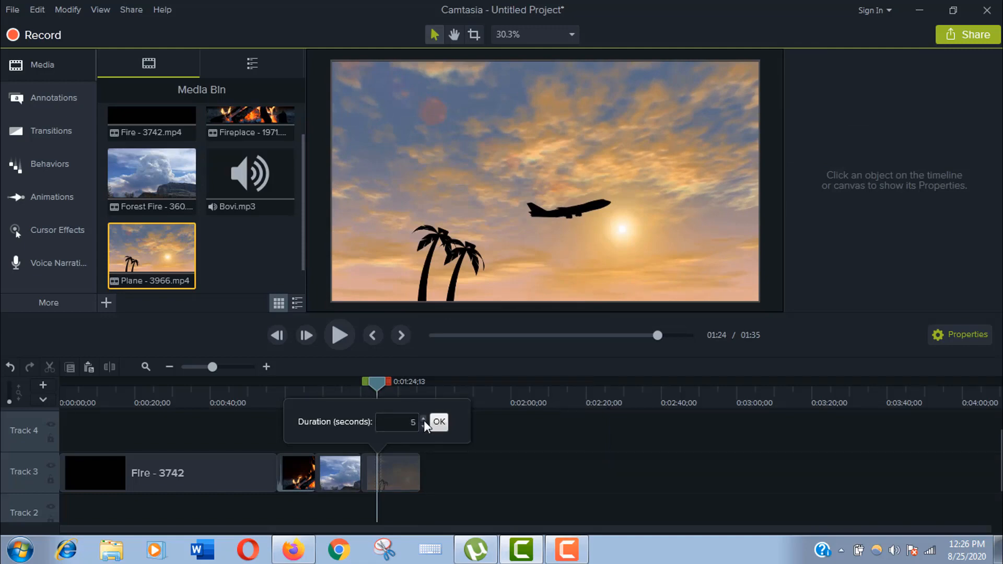
click(438, 423)
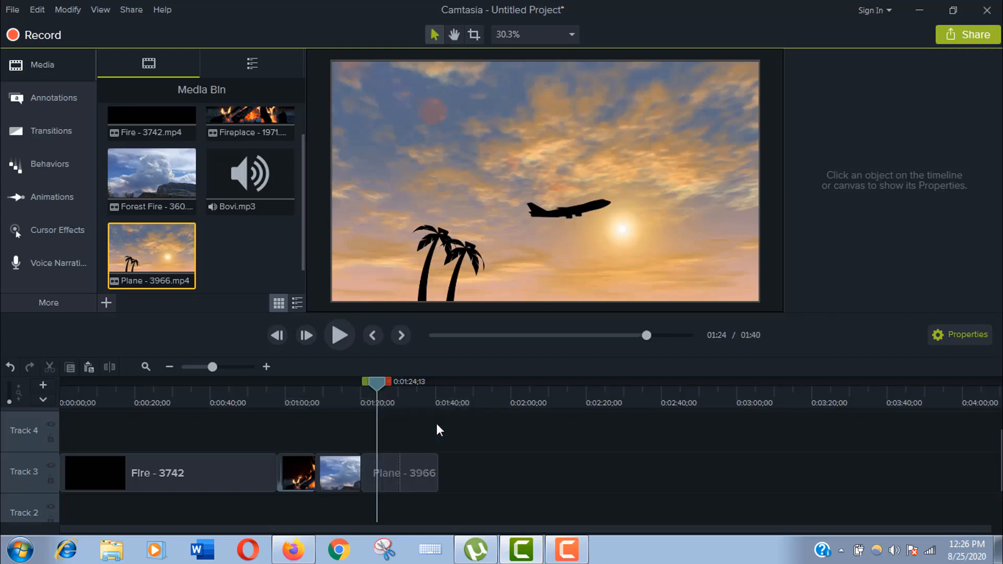
- Play the Plane clip from its start through the extended frame, stopping at 0:01:31;21
drag(375, 384, 357, 367)
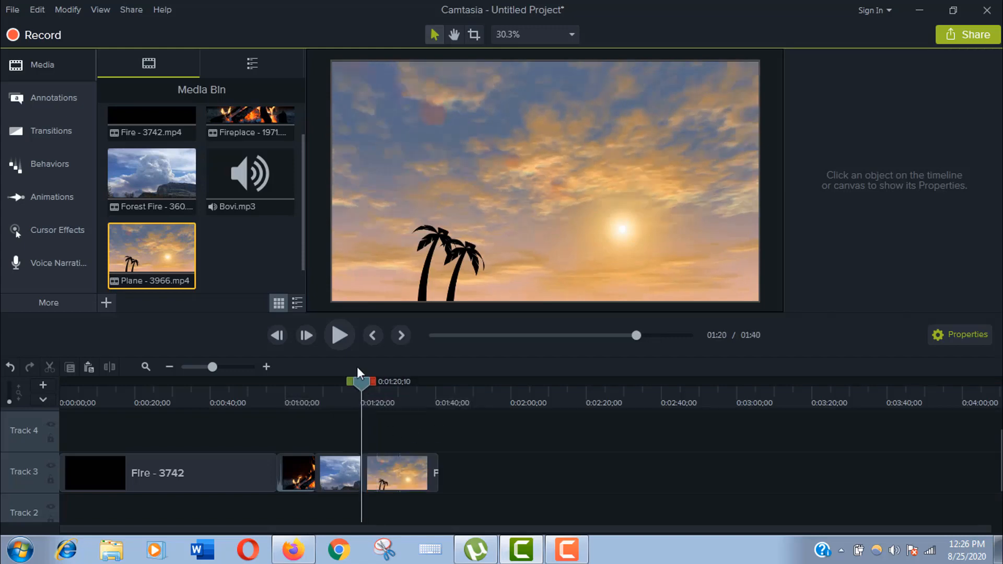
click(341, 337)
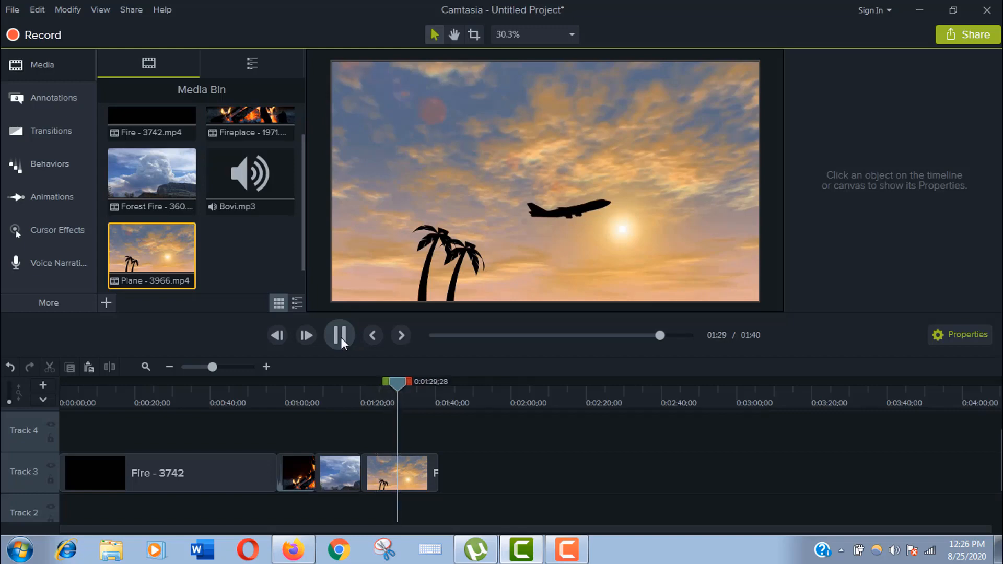
click(340, 337)
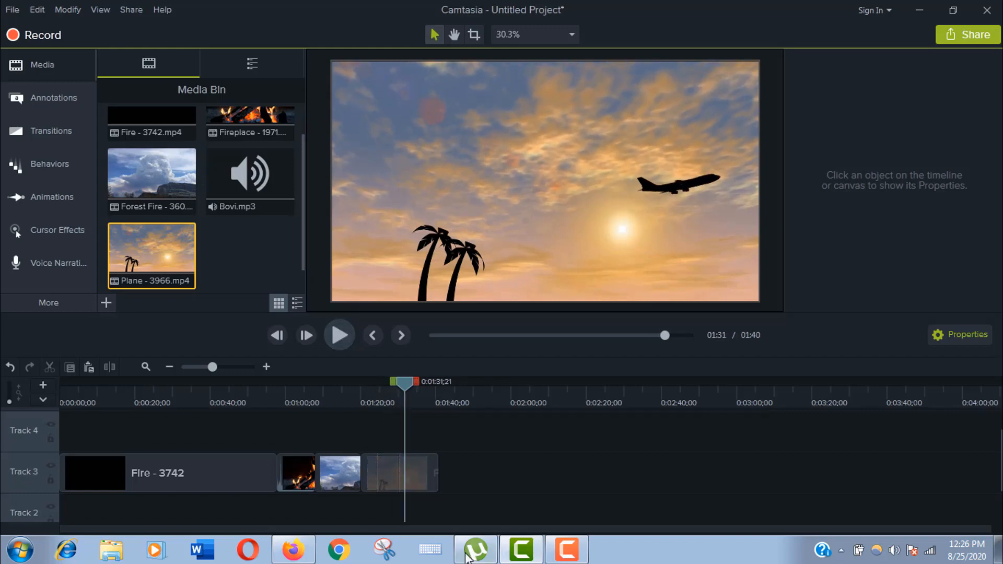
- Shorten the duration of the Plane clip's extended frame and play the clip from 0:01:22;27
click(389, 477)
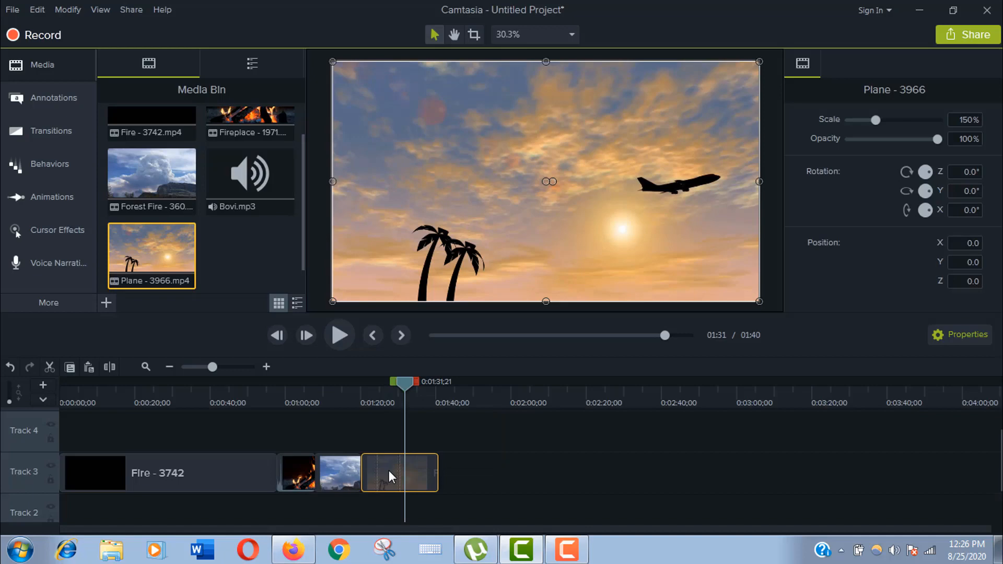
right_click(389, 470)
click(438, 412)
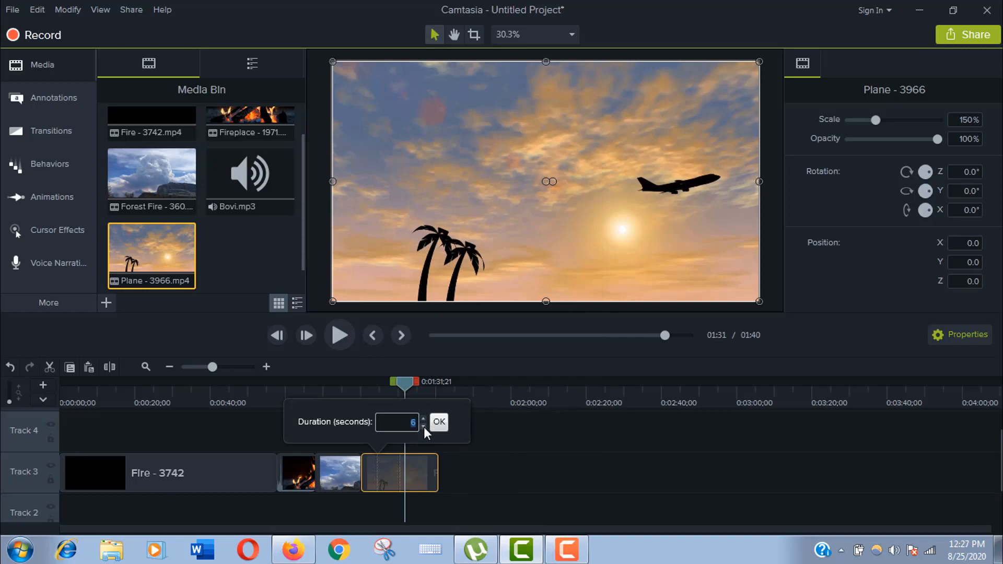
triple_click(424, 428)
click(439, 422)
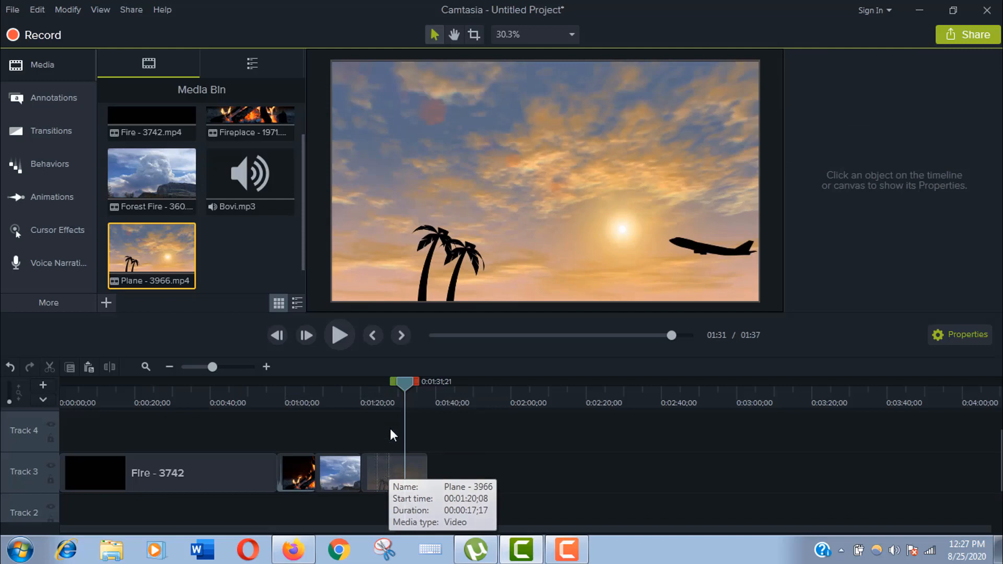
drag(405, 384, 373, 394)
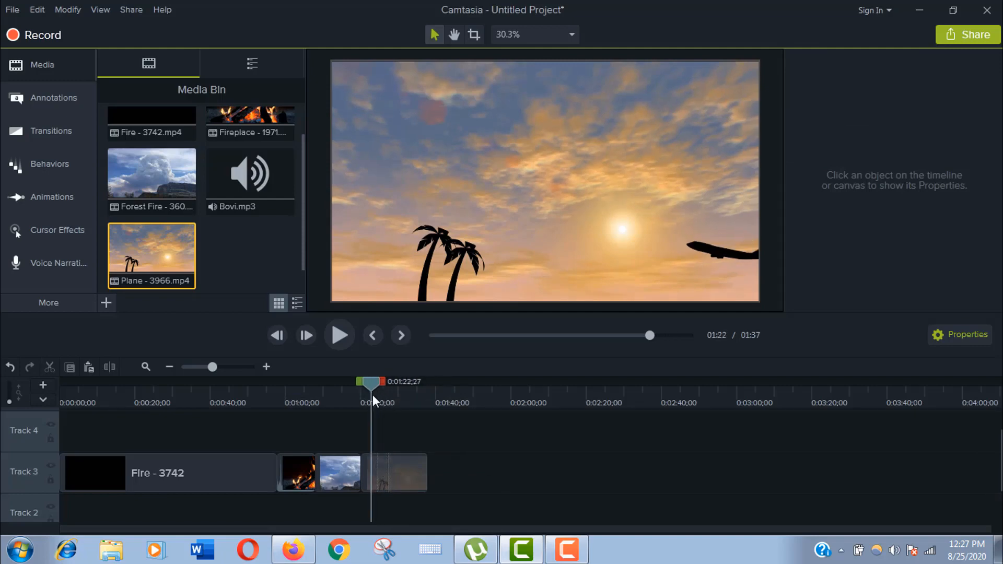
click(346, 338)
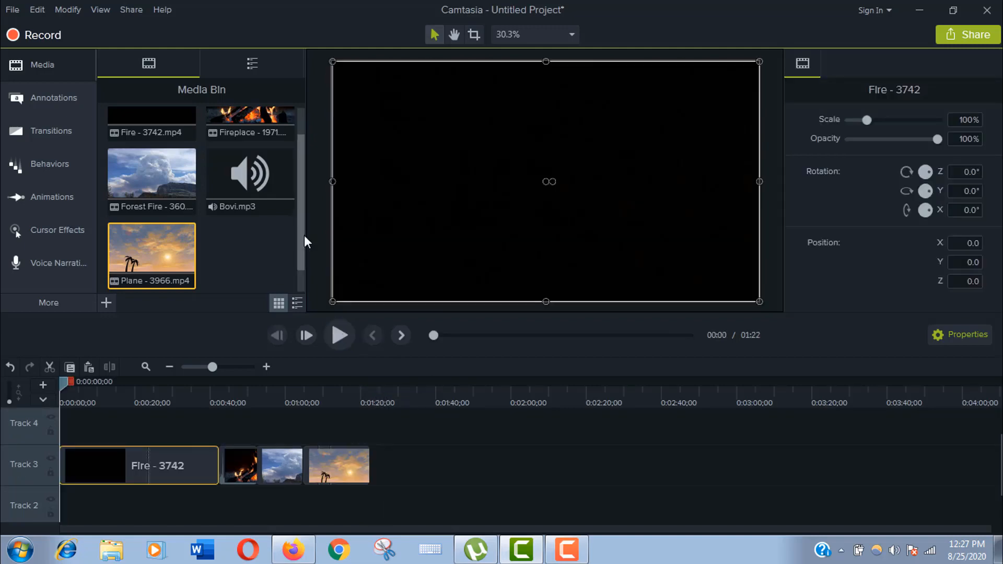
- Look through the Library's asset folders and expand the Icons - Media folder
drag(304, 235, 303, 196)
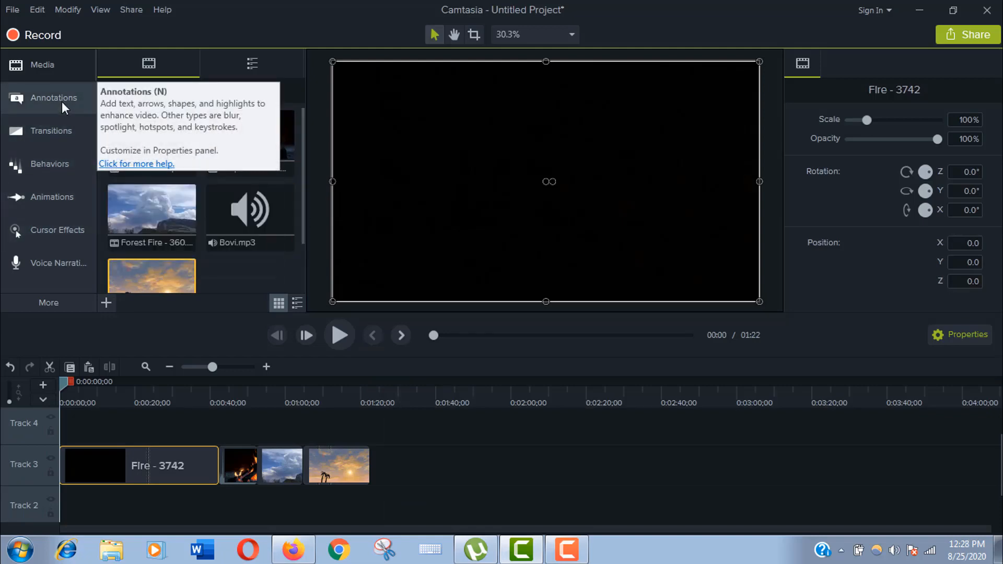
click(239, 75)
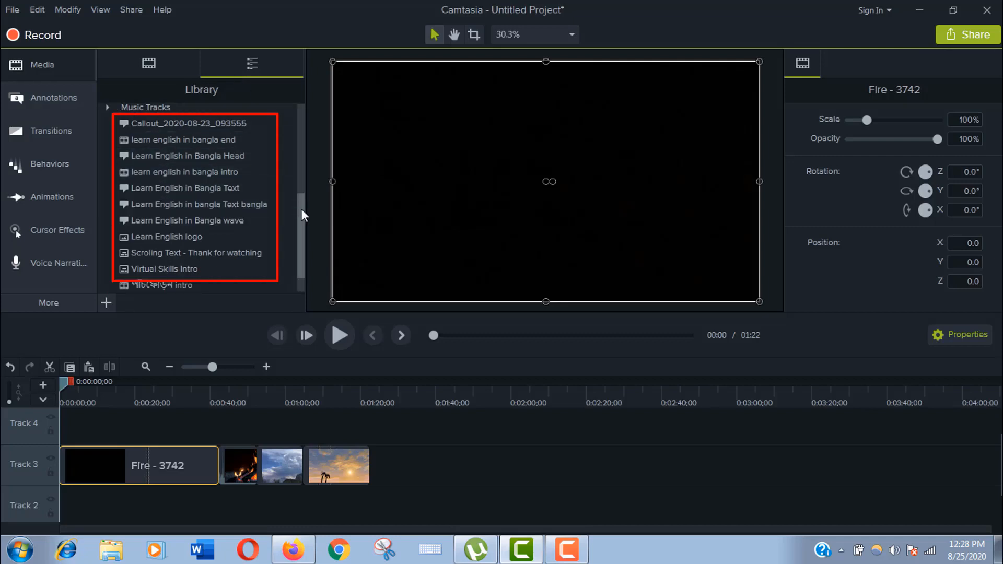
drag(301, 208, 305, 105)
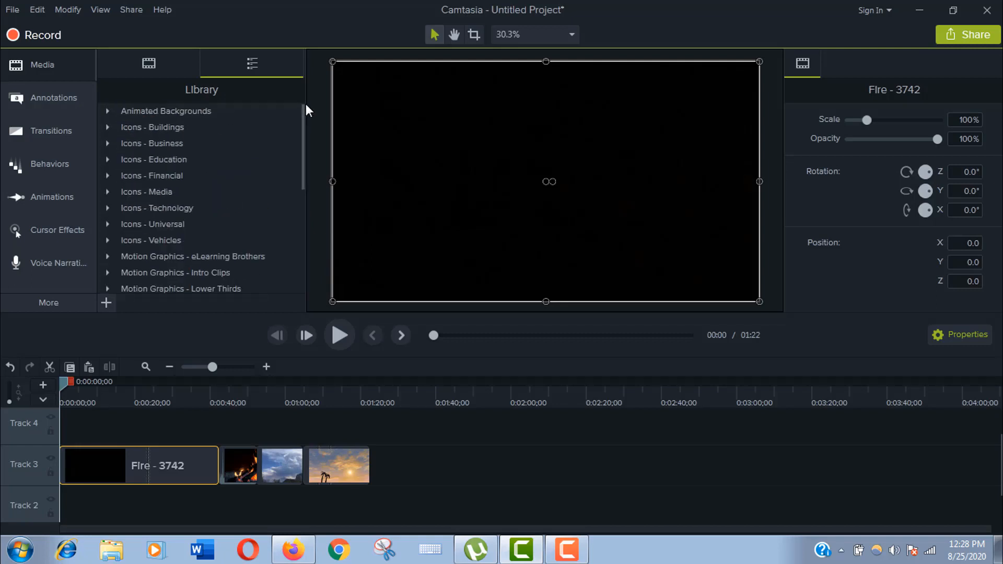
drag(302, 159, 305, 169)
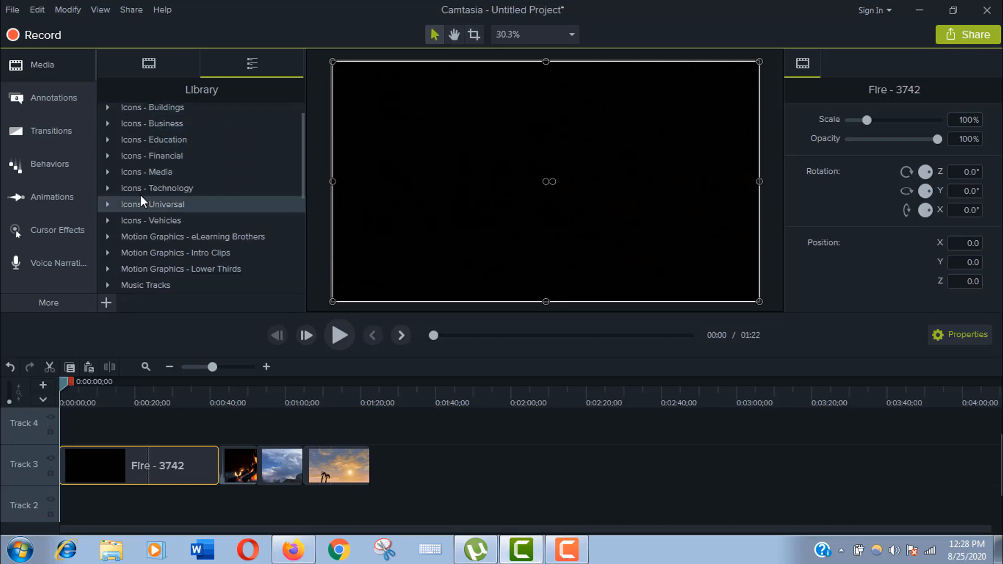
click(110, 171)
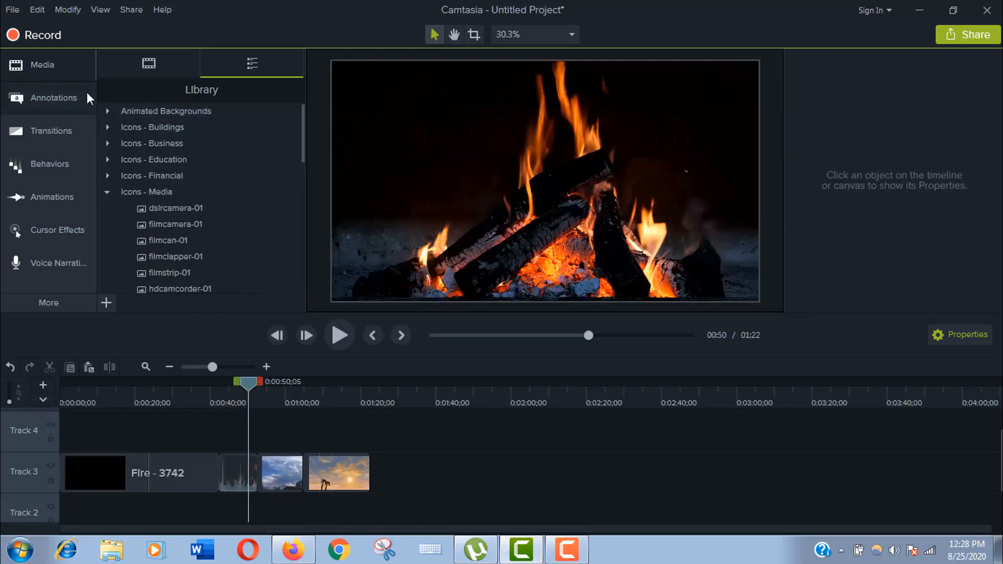
- Look through the annotation categories: callouts, arrows and lines, shapes, blur and highlight, sketch motion, and keystroke callouts
click(40, 64)
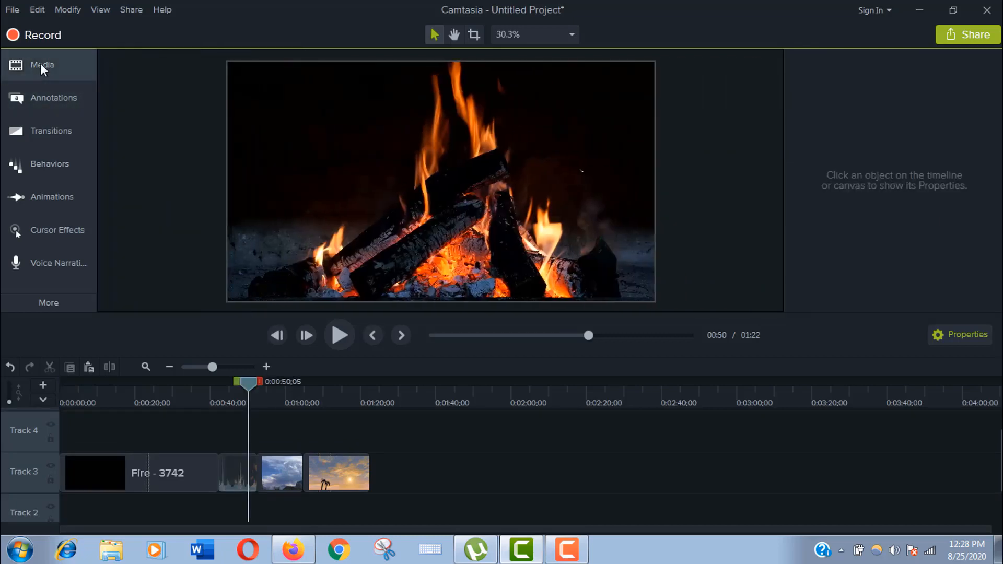
click(42, 92)
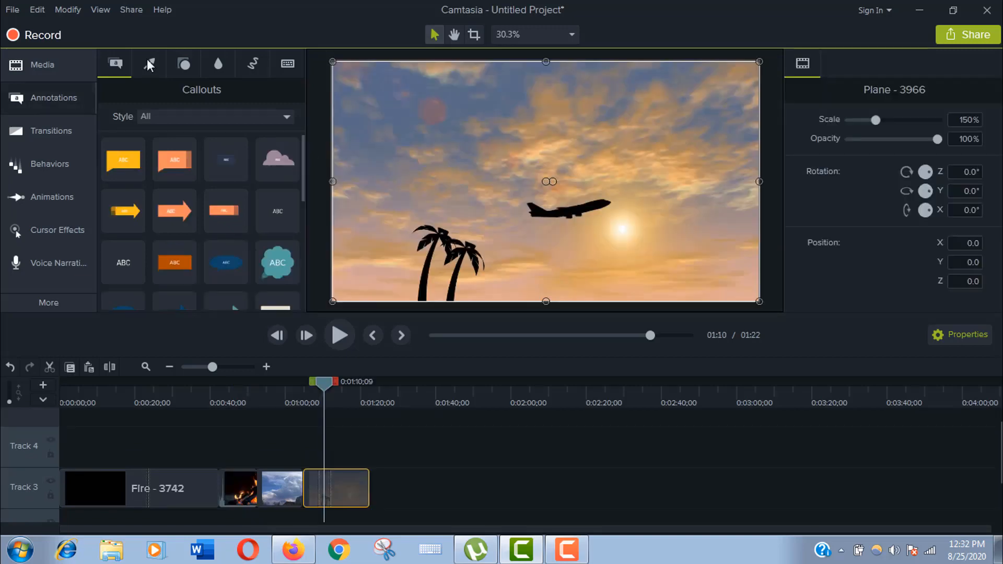
click(148, 60)
click(185, 63)
click(220, 62)
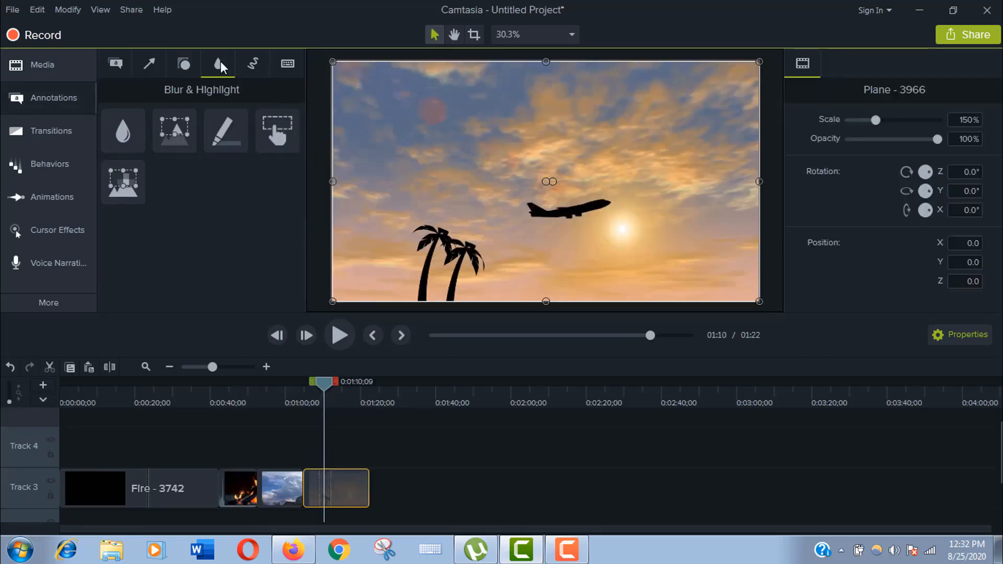
click(251, 61)
click(288, 63)
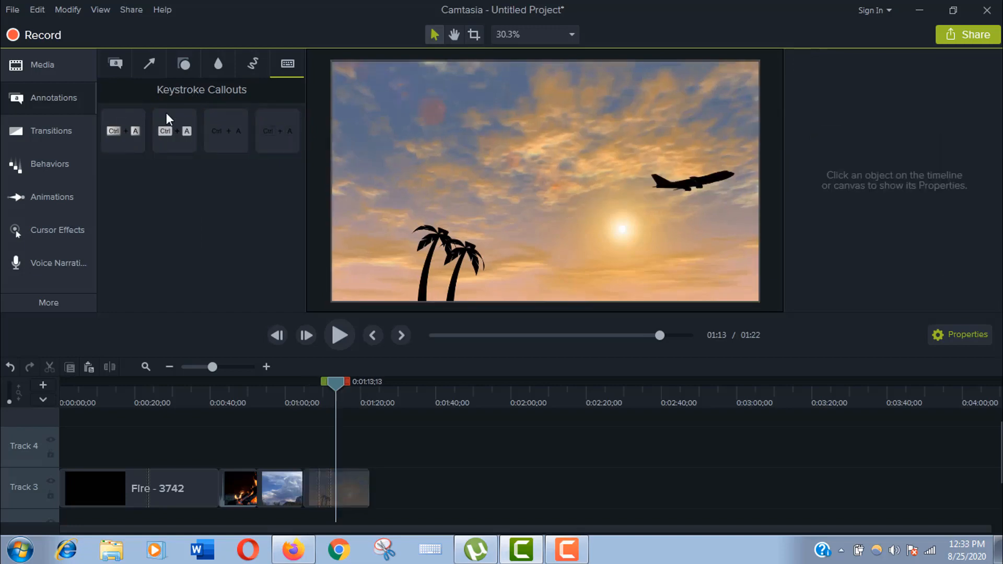
- Examine the style options available for the Arrows & Lines annotations
click(166, 111)
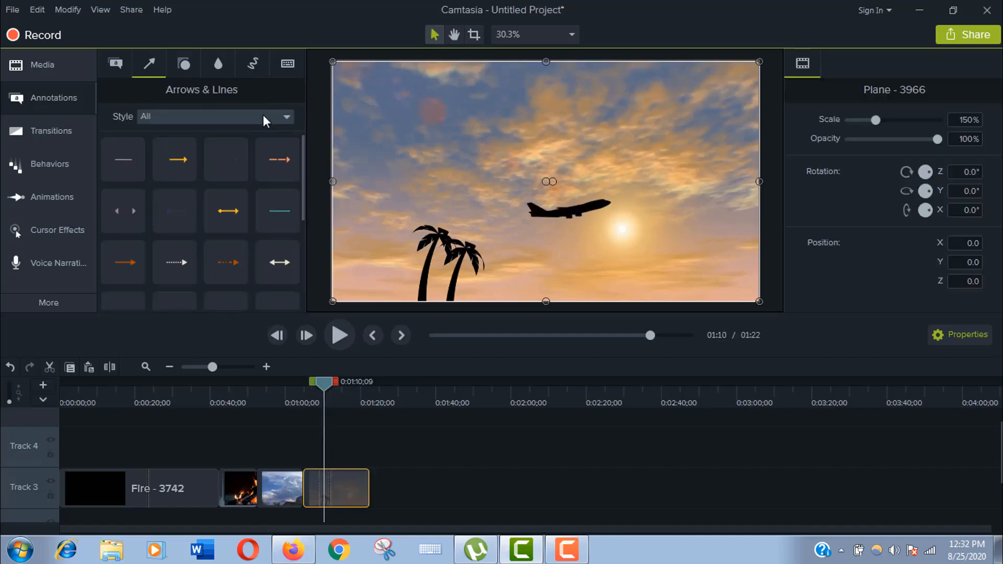
click(264, 117)
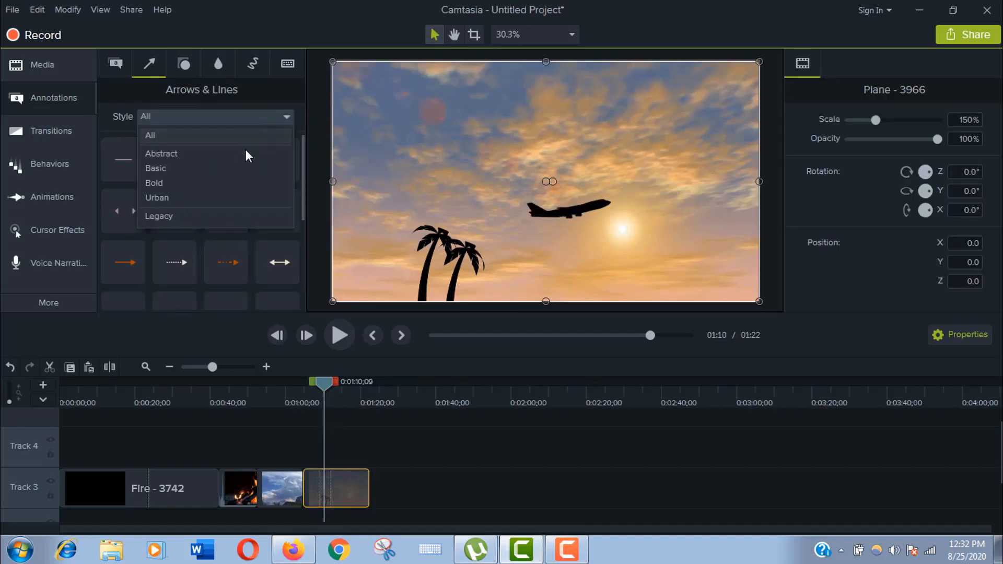
click(215, 216)
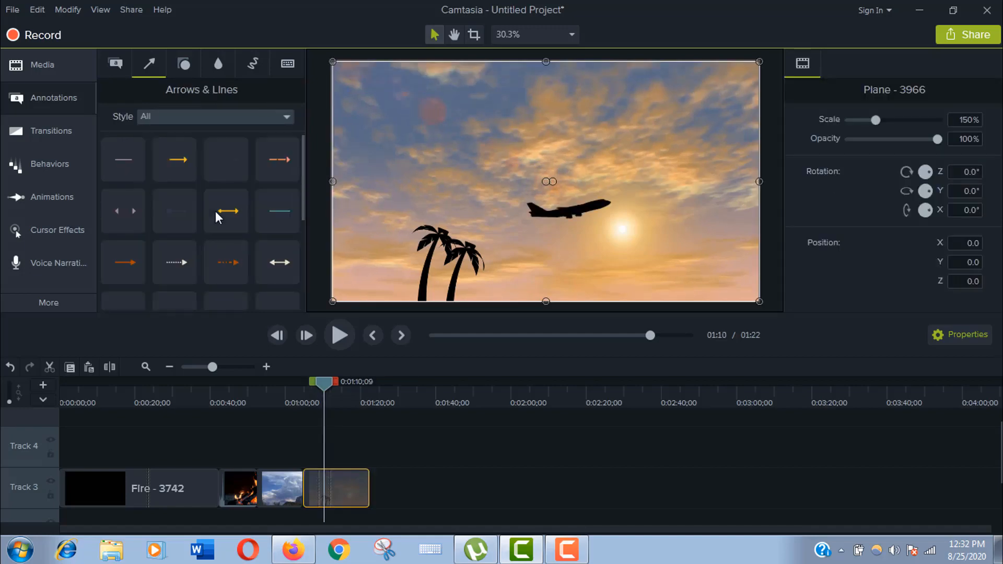
click(254, 116)
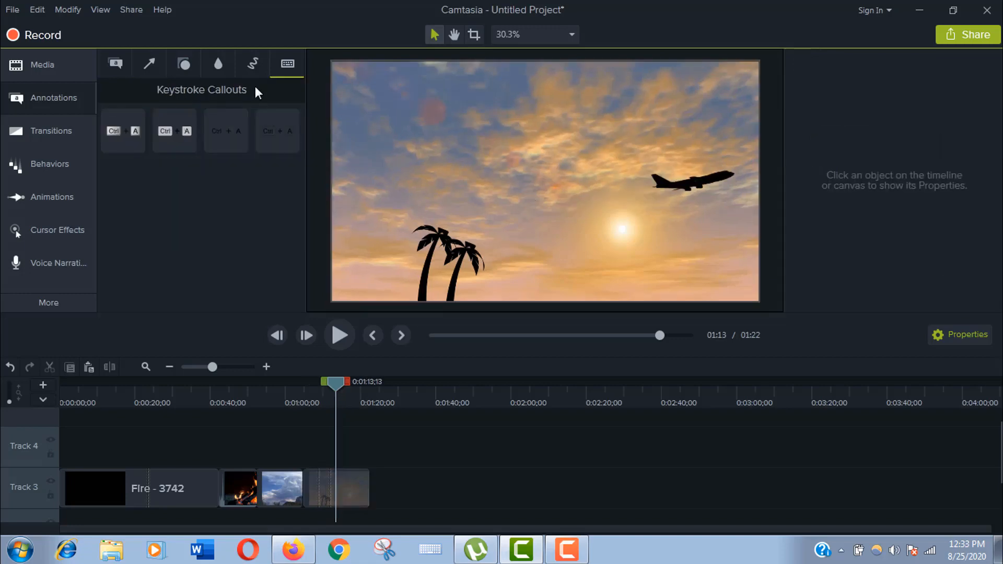
- Add a Sketch Motion perfect oval to Track 4 above the Plane clip at 0:01:10;15
click(254, 64)
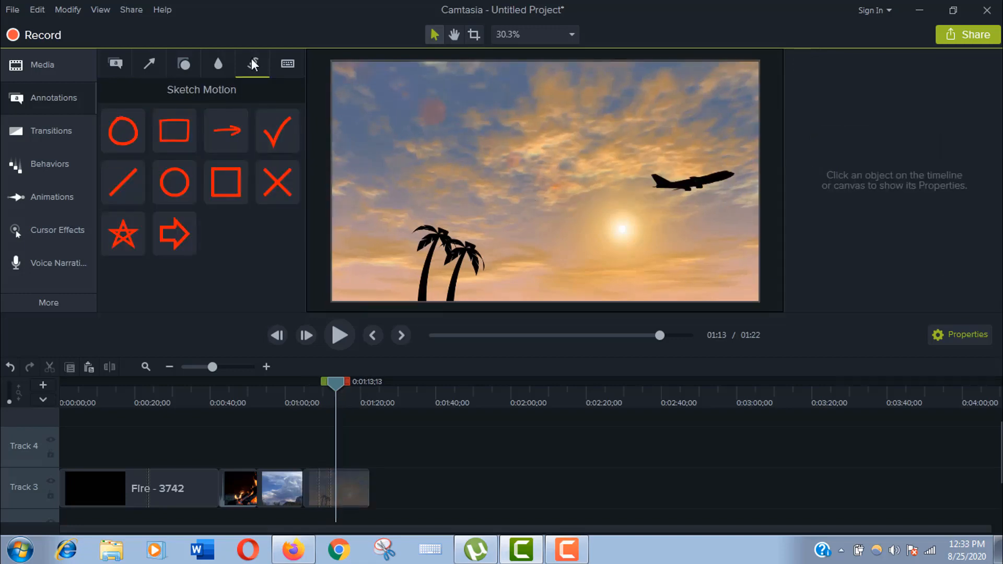
click(226, 182)
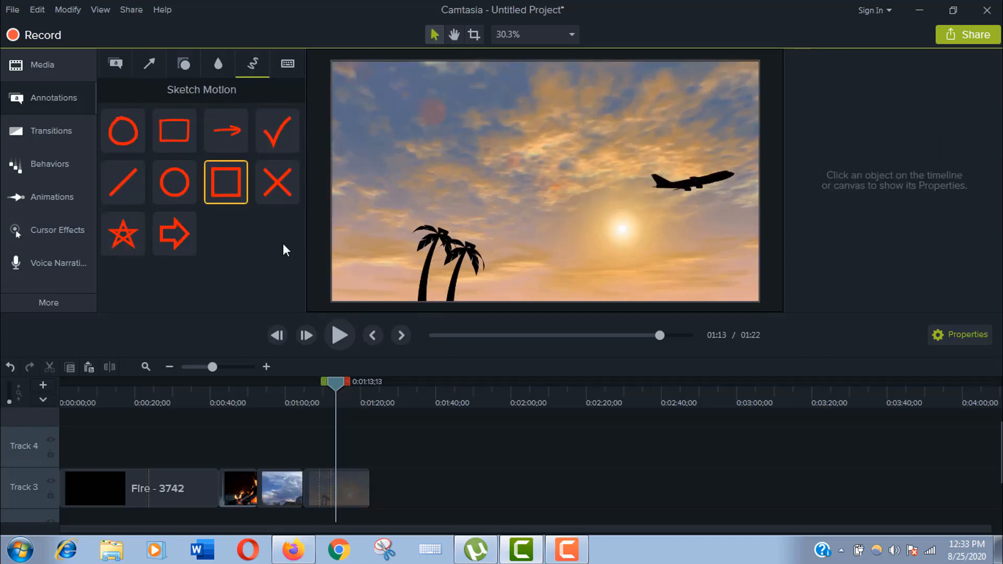
mouse_move(335, 389)
mouse_down()
mouse_move(315, 387)
mouse_move(325, 389)
mouse_up()
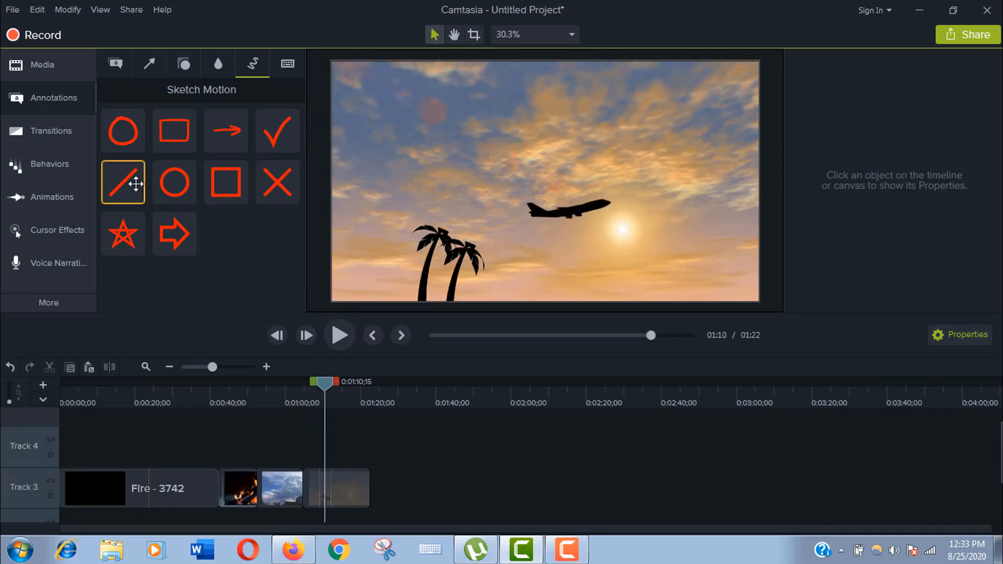
mouse_move(320, 396)
mouse_down()
mouse_move(340, 494)
mouse_move(324, 457)
mouse_up()
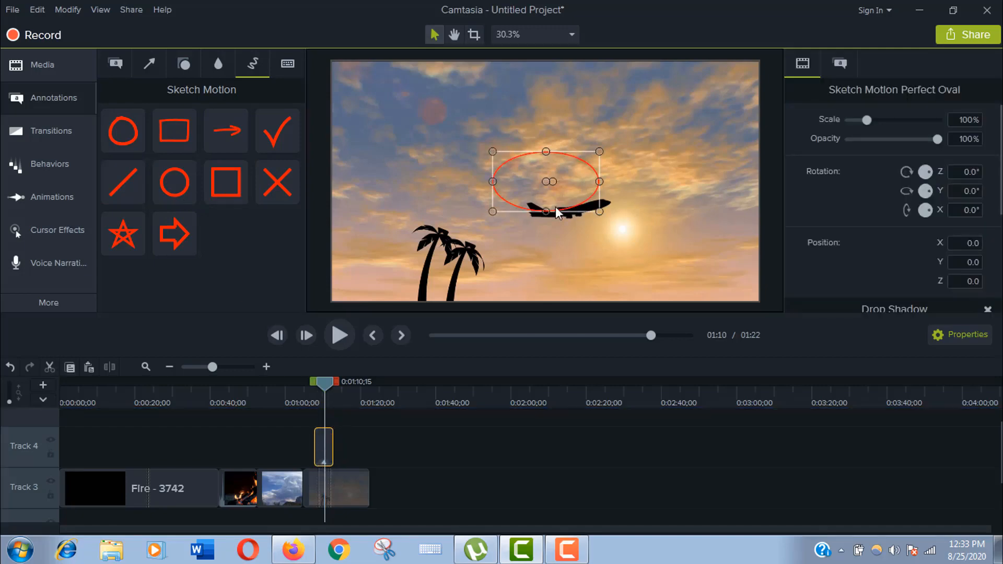
- Fit the oval around the plane at about 137.9% scale, X 117.2, Y -110.6, and slightly shorten its timeline clip
drag(546, 211, 547, 249)
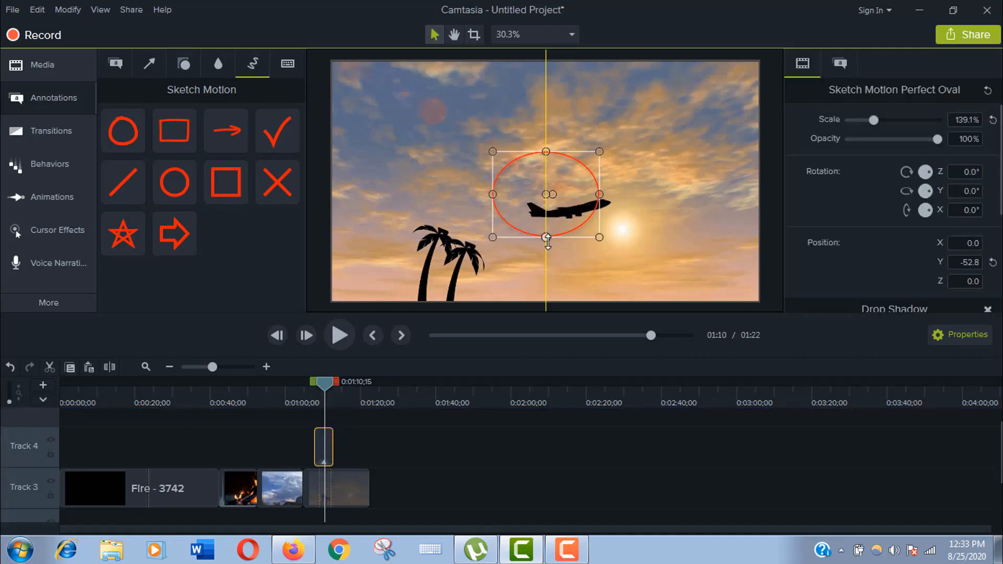
drag(599, 151, 583, 165)
drag(523, 193, 555, 191)
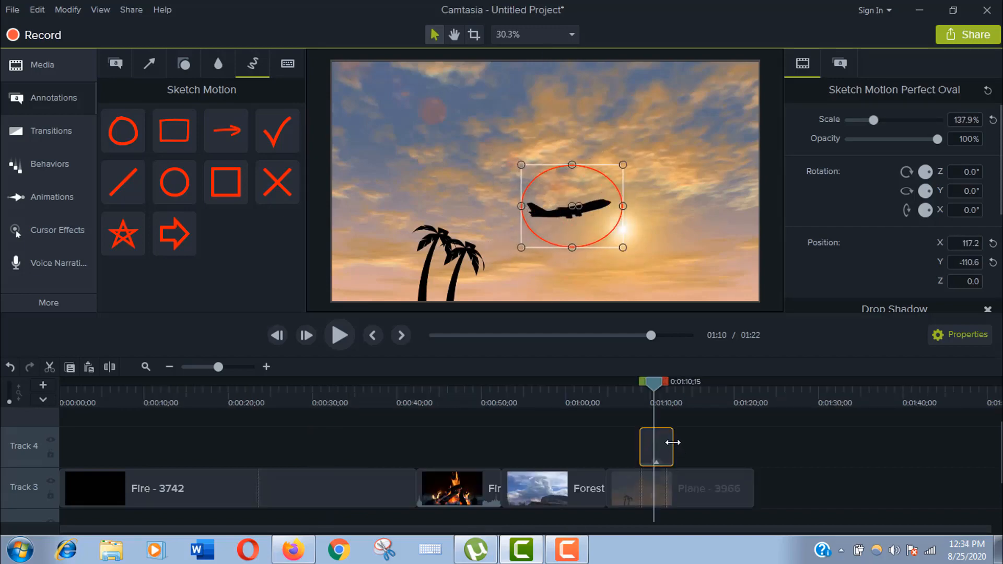
drag(673, 442, 667, 443)
- Set the oval's Sketch Motion thickness to 7 and play back the animation over the Plane clip
click(839, 62)
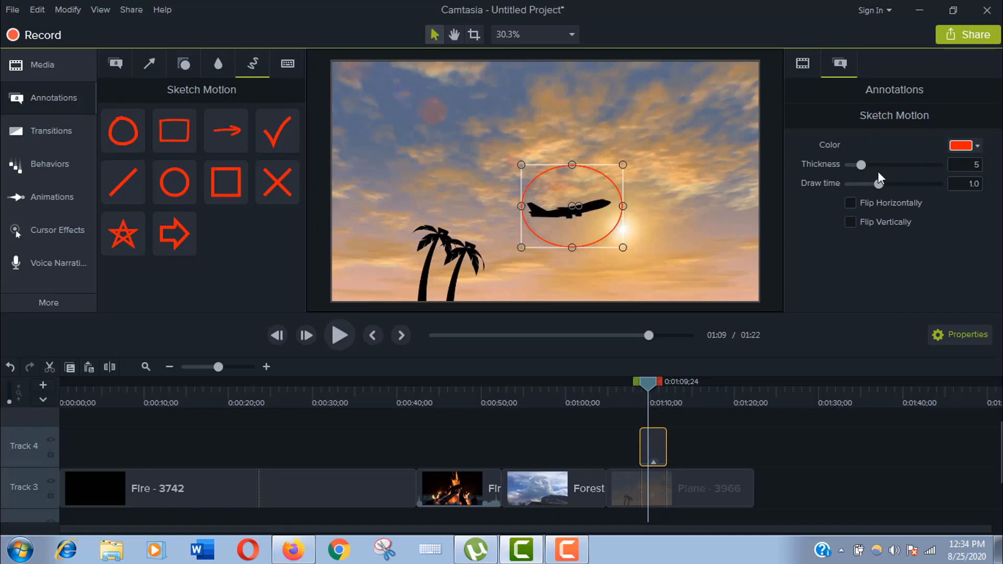
mouse_move(861, 166)
mouse_down()
mouse_move(899, 170)
mouse_move(873, 166)
mouse_up()
click(341, 337)
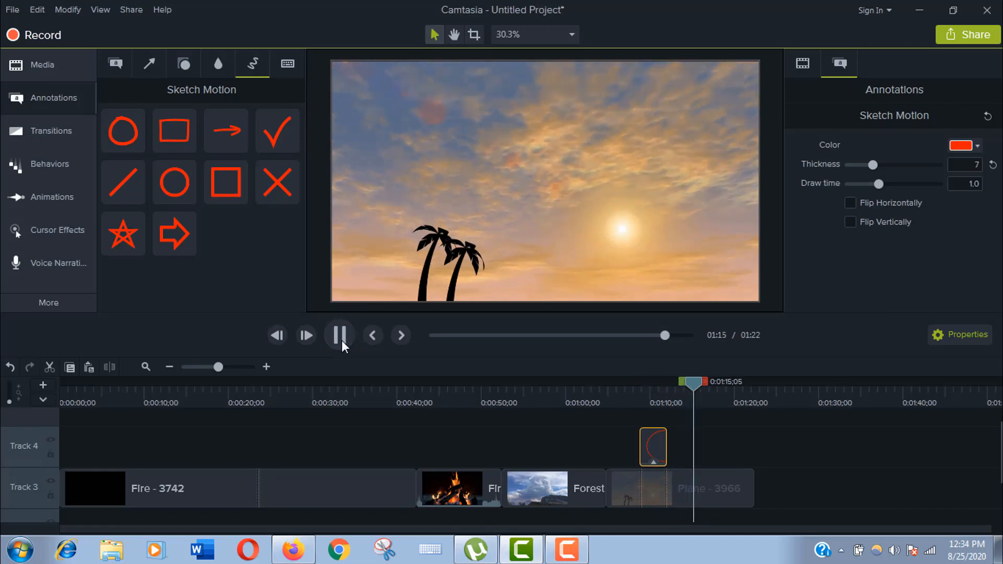
- Add the orange speech bubble callout to Track 5 above the oval's clip and place it above and right of the plane
click(121, 72)
scroll(119, 236, down, 5)
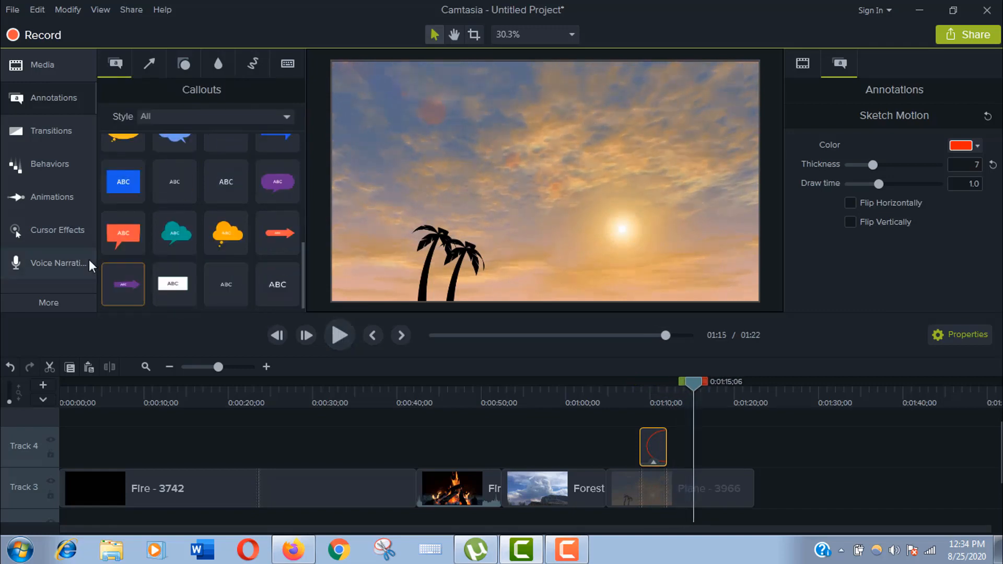
click(121, 237)
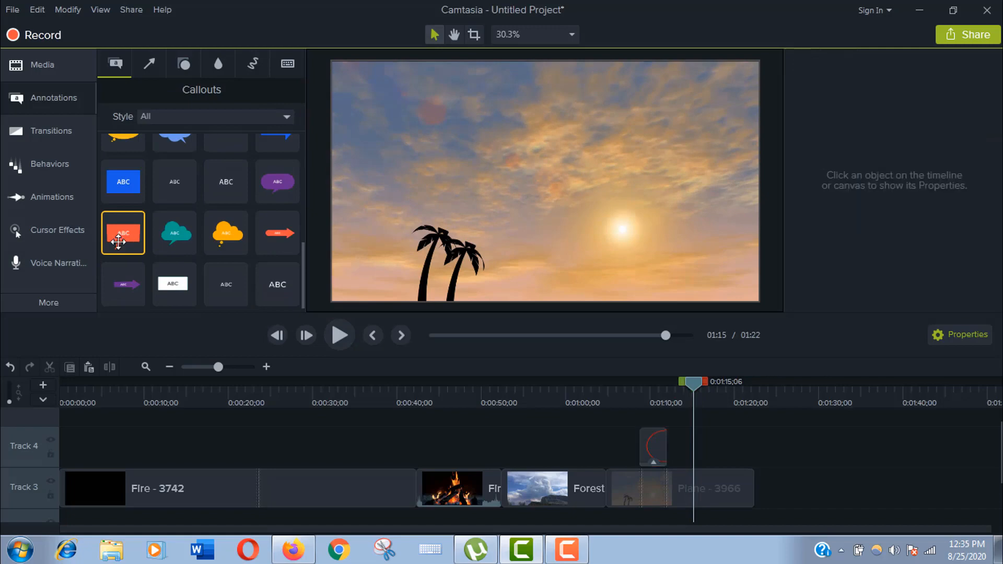
drag(118, 232, 644, 403)
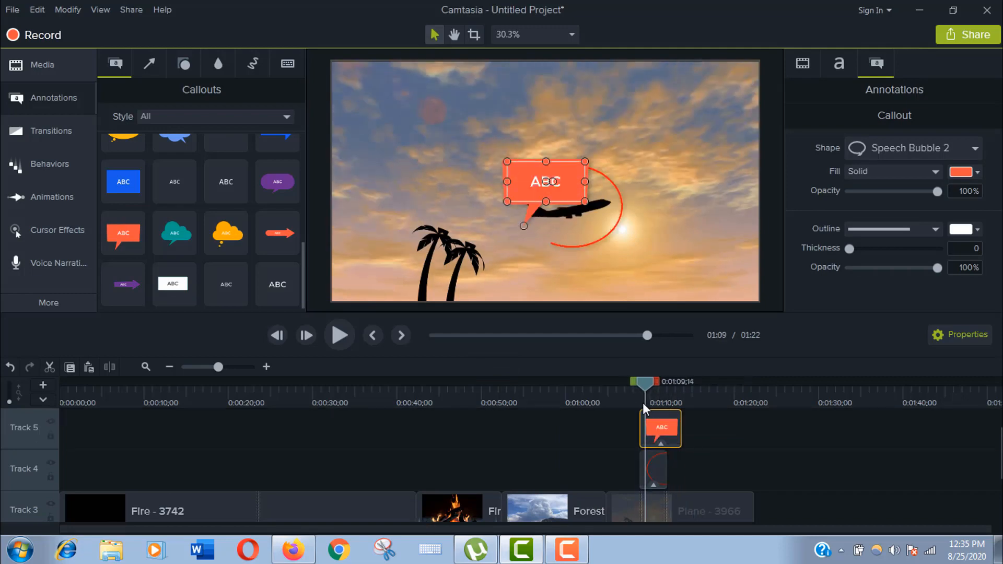
drag(530, 186, 615, 131)
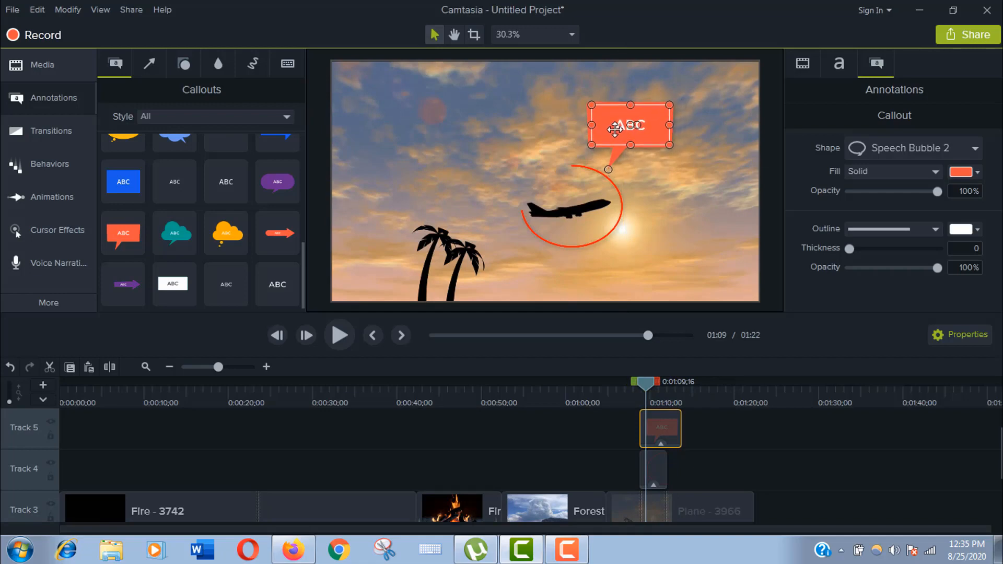
- Replace the speech bubble's text with "Plane" and set the text color to black
double_click(615, 130)
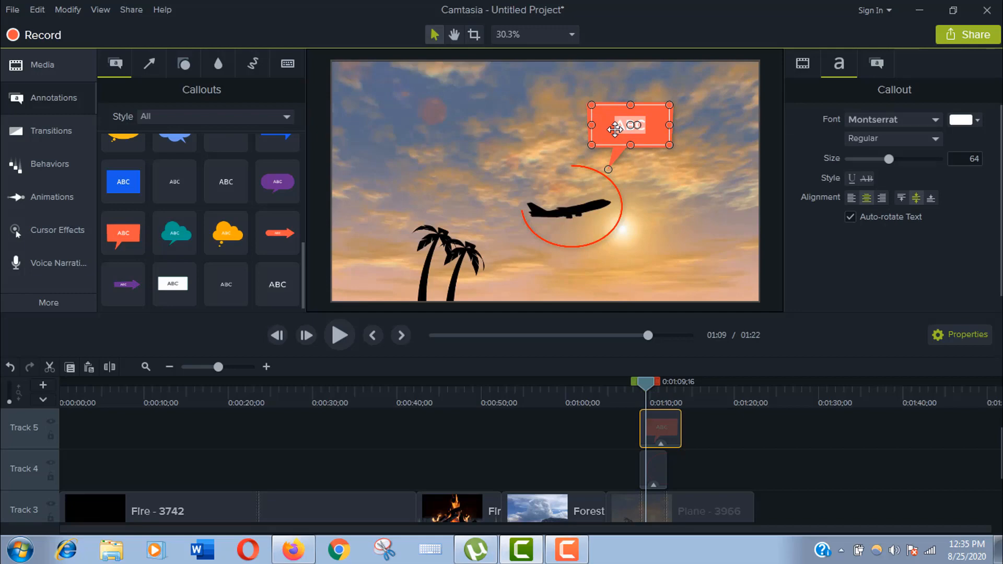
key(BackSpace)
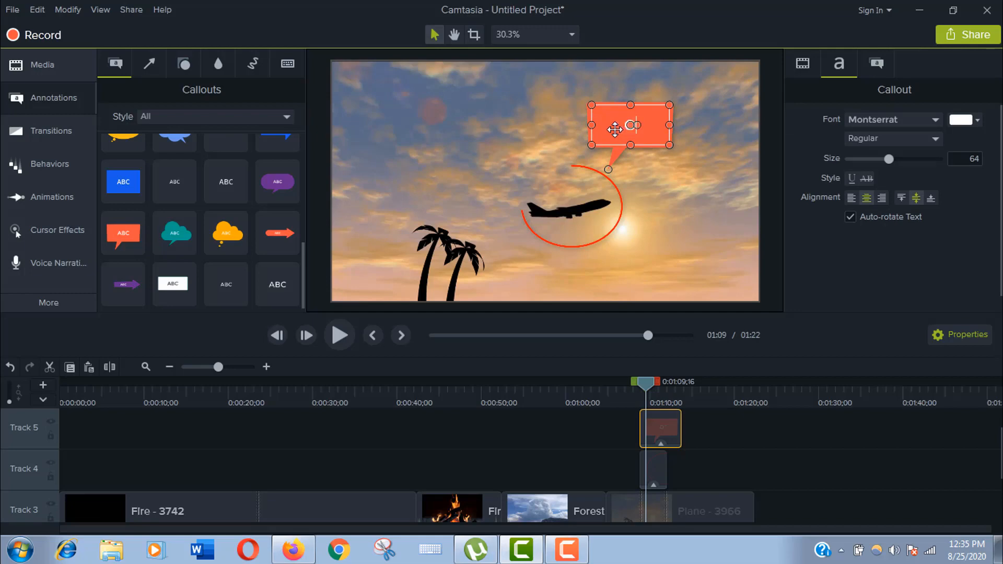
text(Plane)
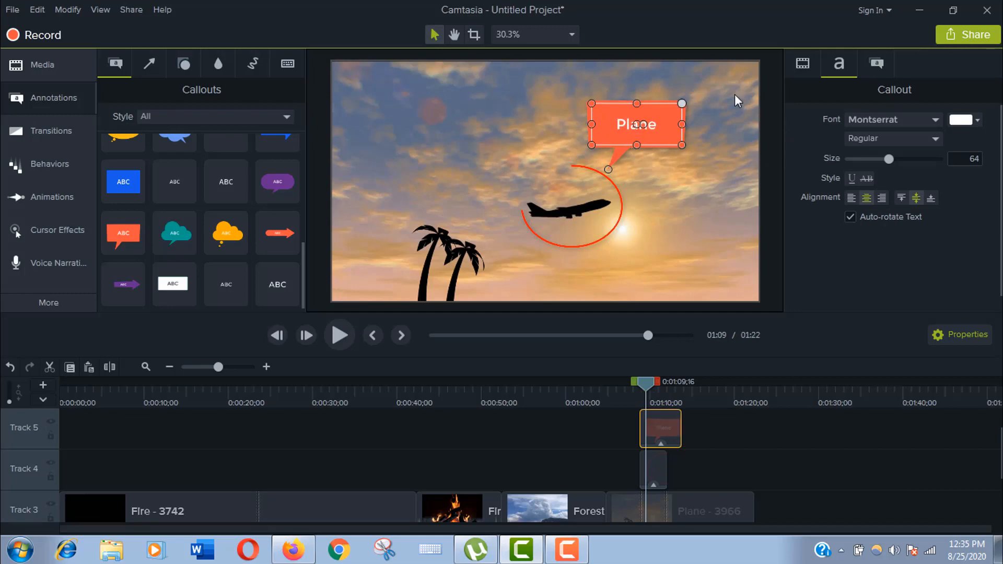
click(887, 118)
click(887, 121)
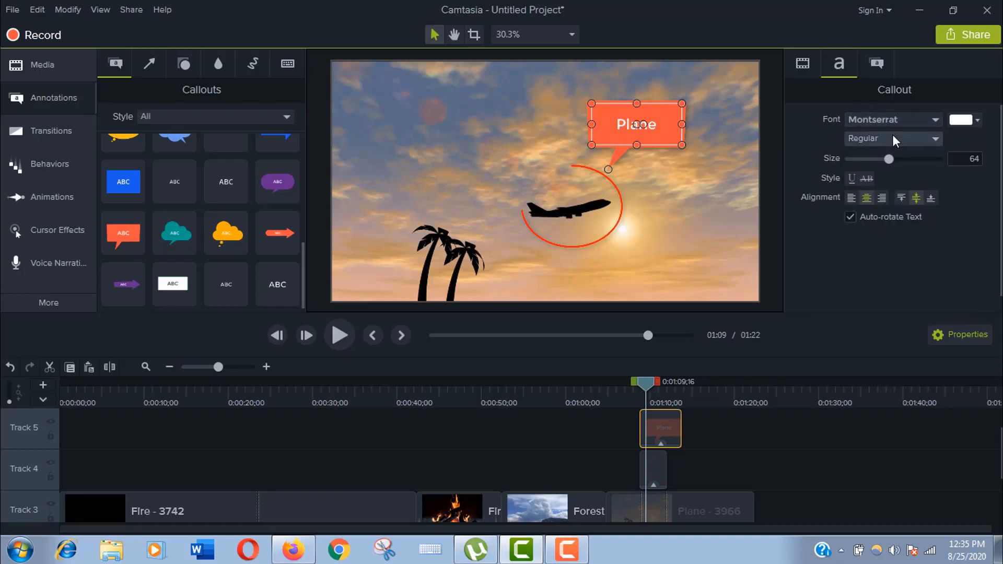
click(893, 139)
click(892, 134)
click(966, 121)
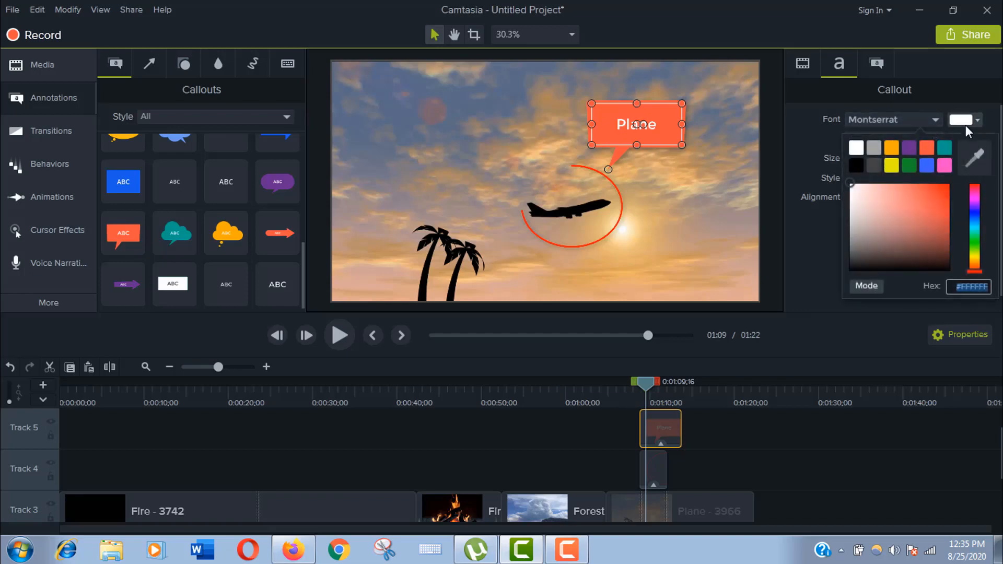
click(858, 158)
- Keep the callout's shape as Speech Bubble 2 and set its solid fill to yellow
click(877, 65)
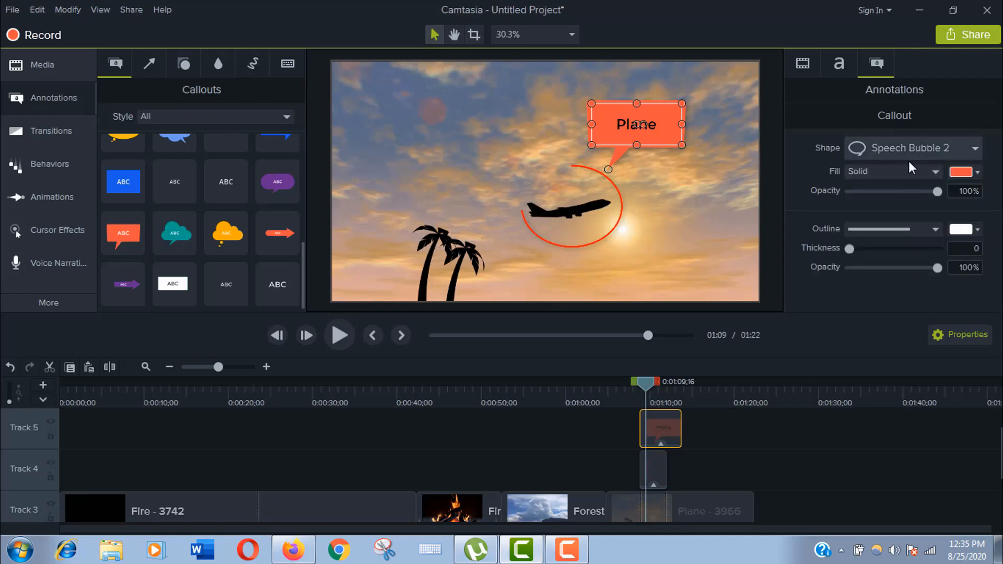
click(952, 152)
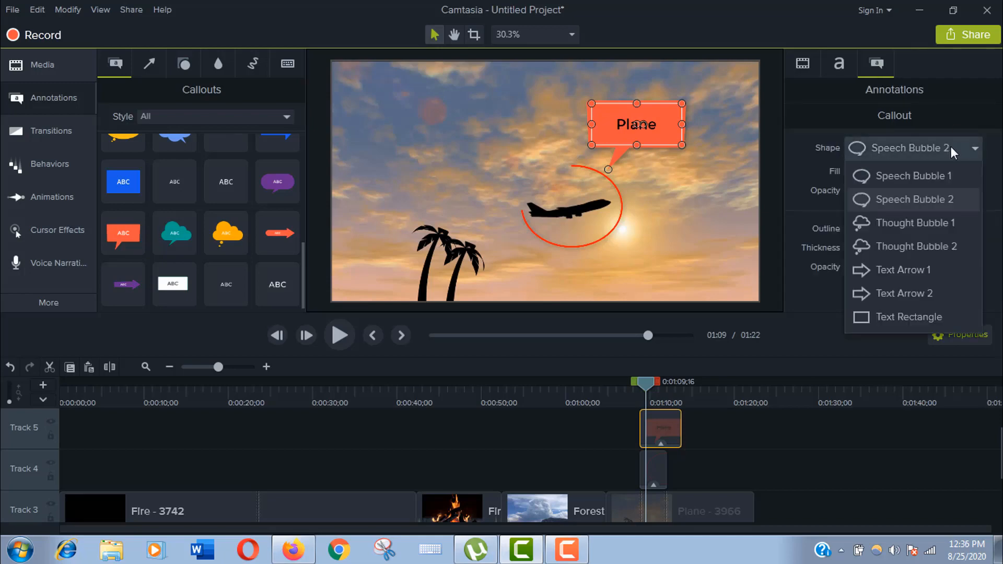
click(909, 201)
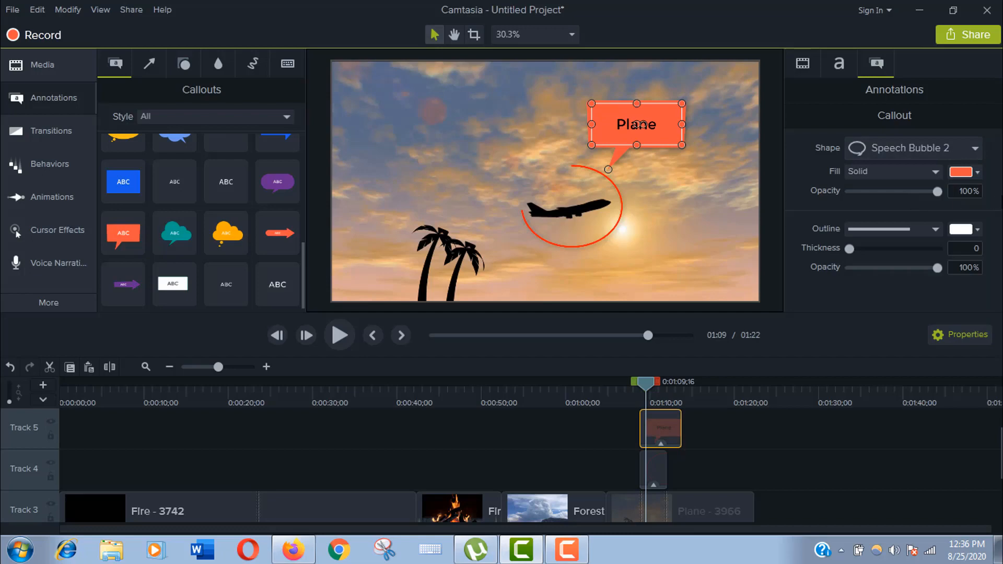
click(978, 230)
click(978, 173)
click(977, 173)
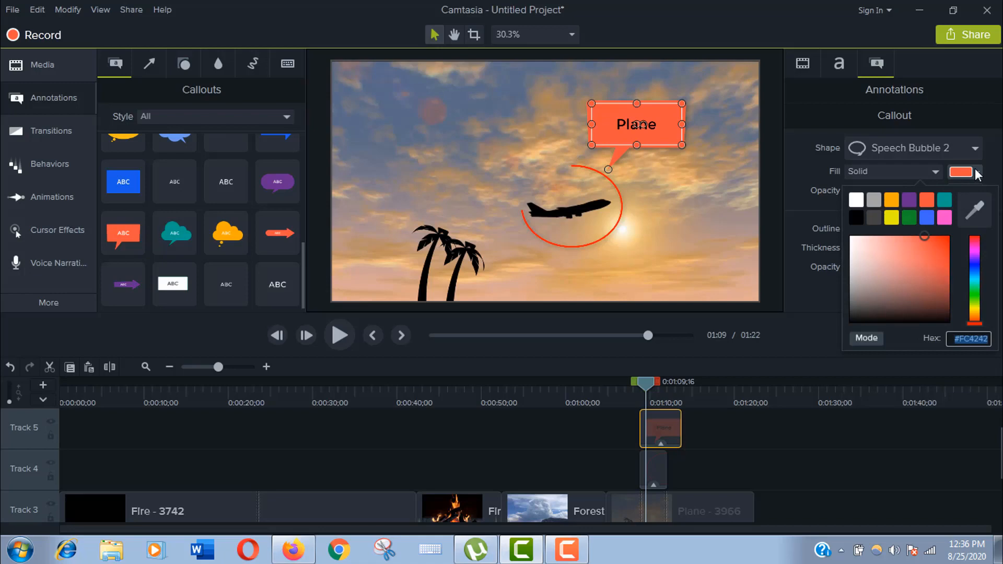
click(892, 217)
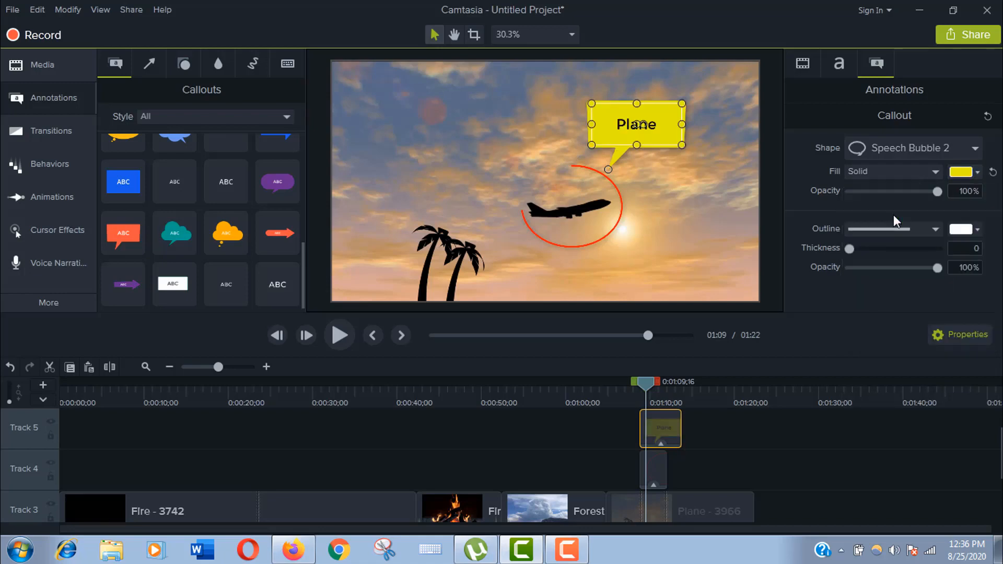
- Give the callout a black outline with thickness 9 and shorten its clip to end with the oval's clip
click(978, 230)
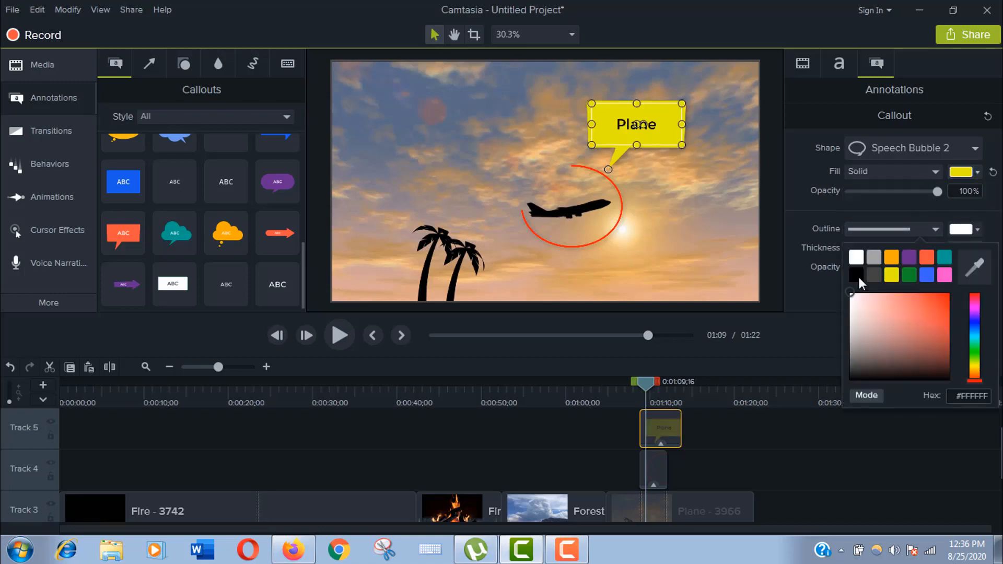
click(863, 263)
drag(850, 250, 860, 253)
drag(859, 250, 861, 250)
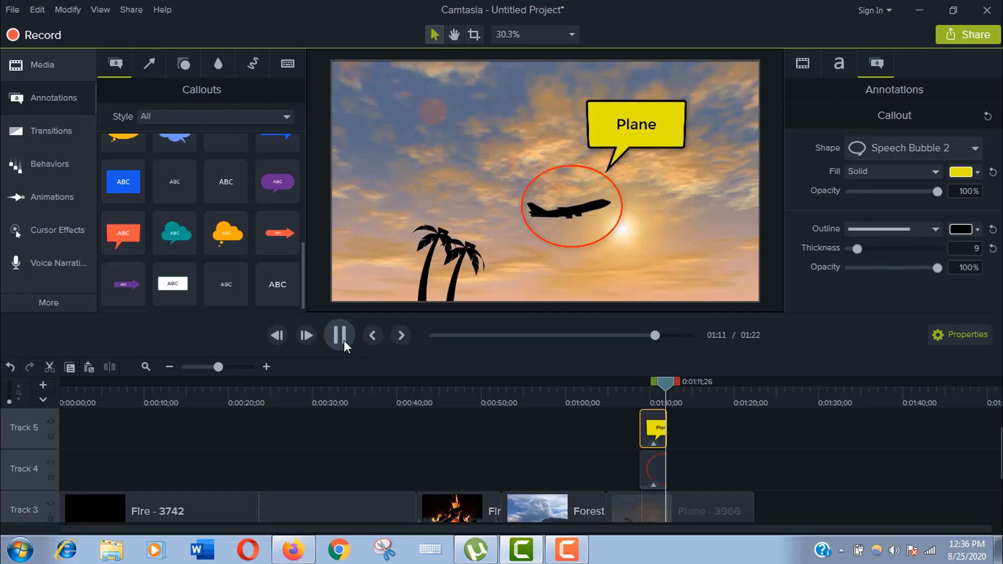
click(343, 340)
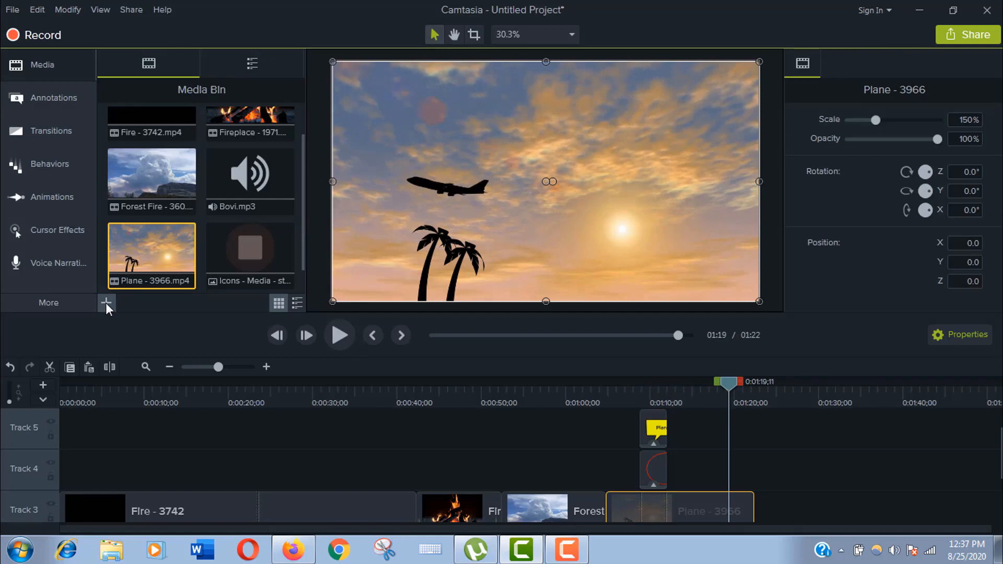
- Import Boxing - 20119.mp4 and place it on Track 4 above the Fire clip, starting at about 0:00:09
click(106, 302)
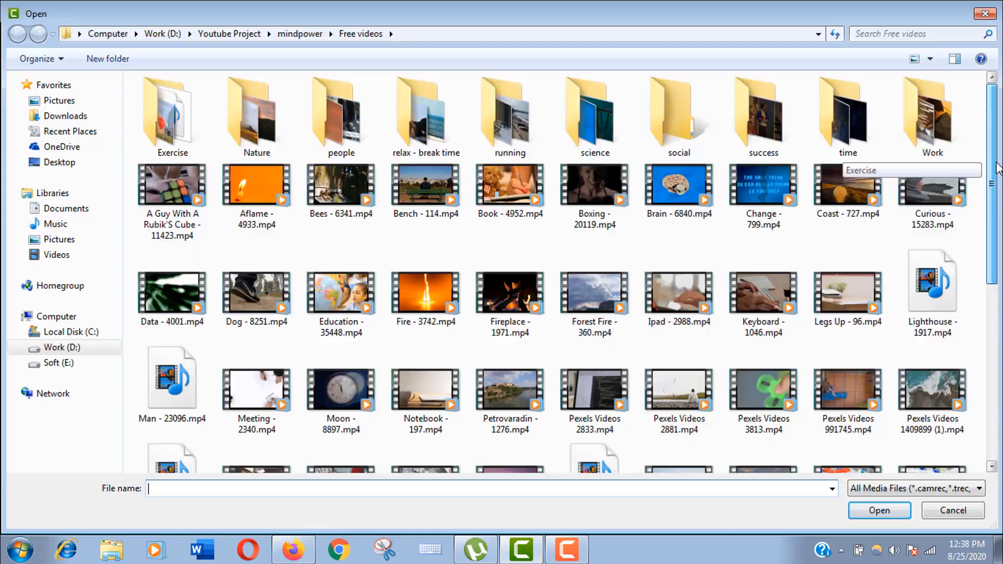
double_click(607, 184)
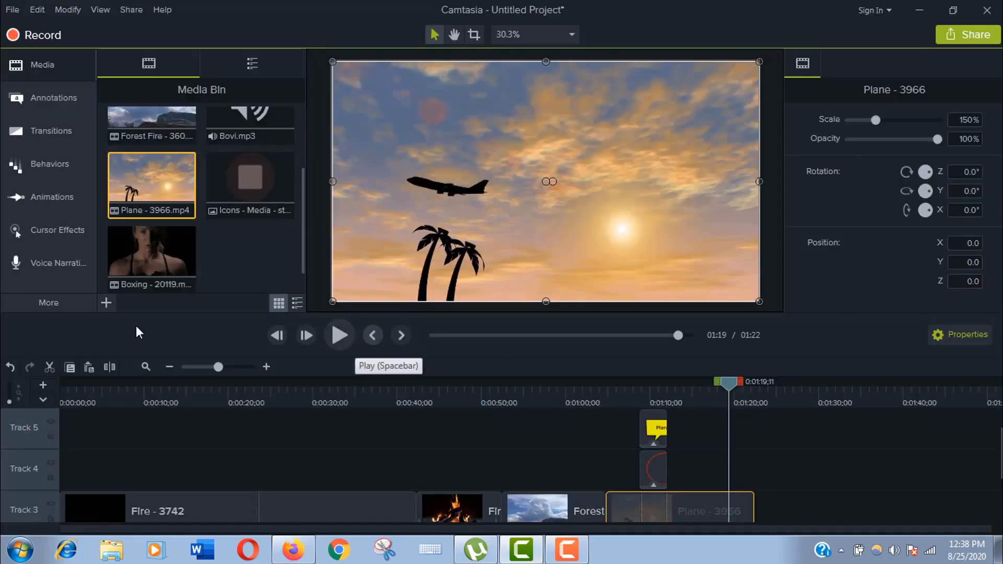
click(230, 508)
drag(142, 273, 165, 468)
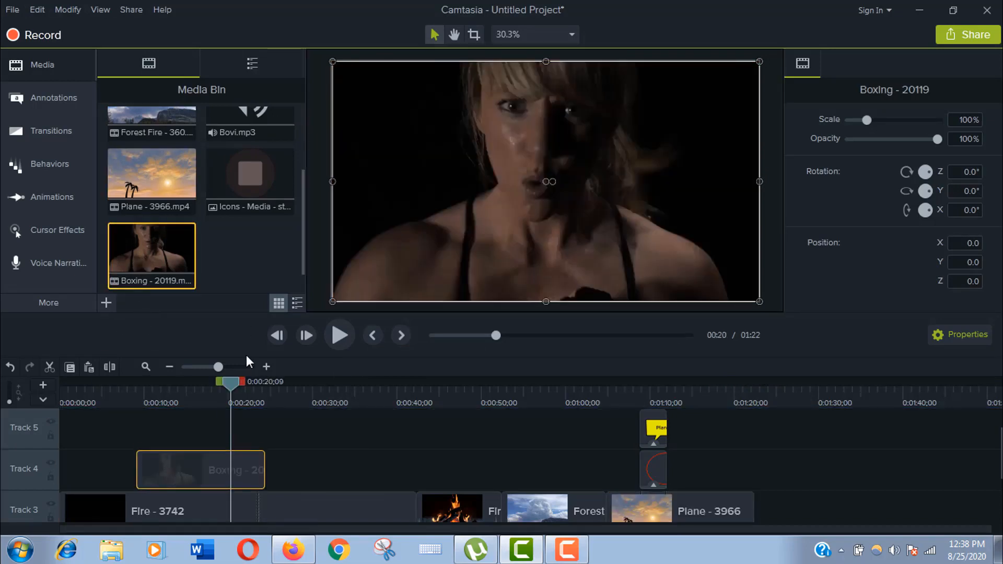
- Add a Blur annotation with intensity 76.7 on Track 5 above the Boxing clip, covering the woman's eyes until about 0:00:17
mouse_move(226, 381)
mouse_down()
mouse_move(146, 385)
mouse_move(212, 381)
mouse_move(186, 384)
mouse_up()
click(54, 98)
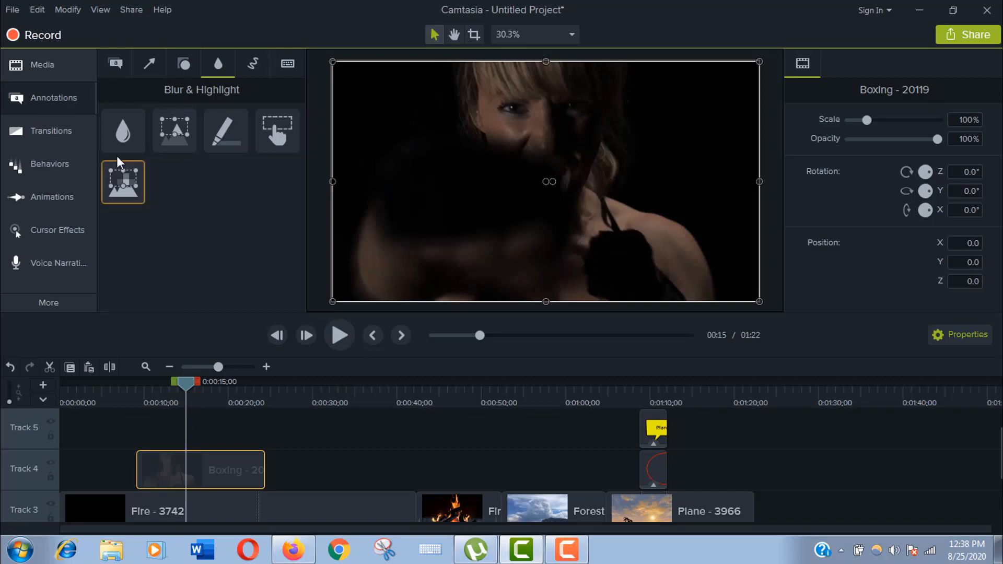
drag(124, 133, 166, 426)
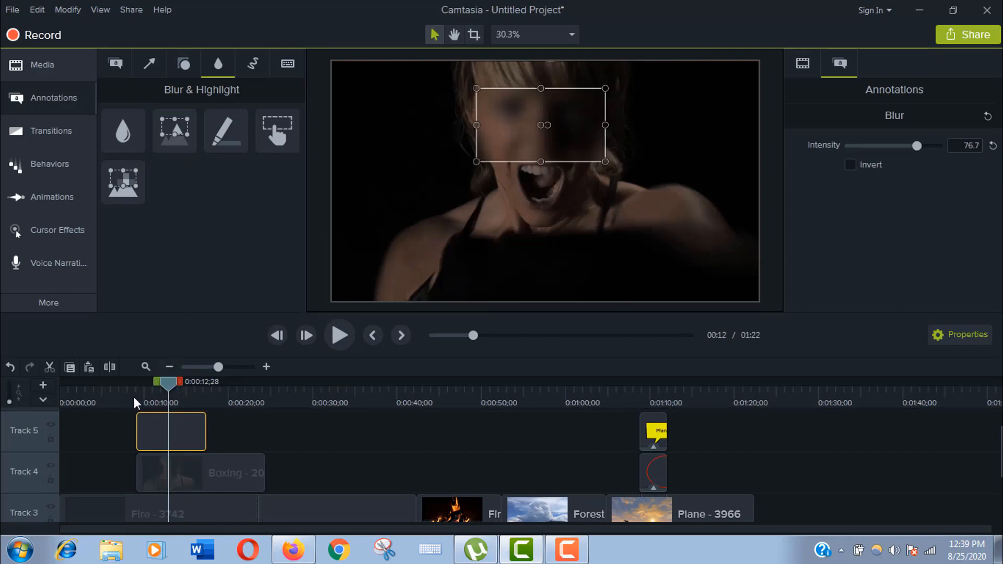
- Play back the blurred part of the Boxing clip from its start and pause it
click(137, 395)
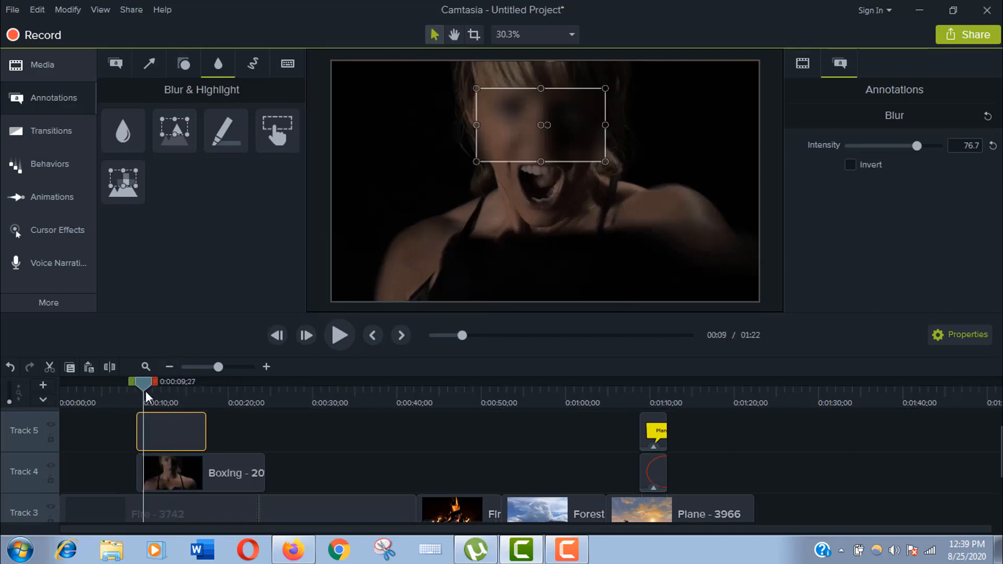
click(342, 329)
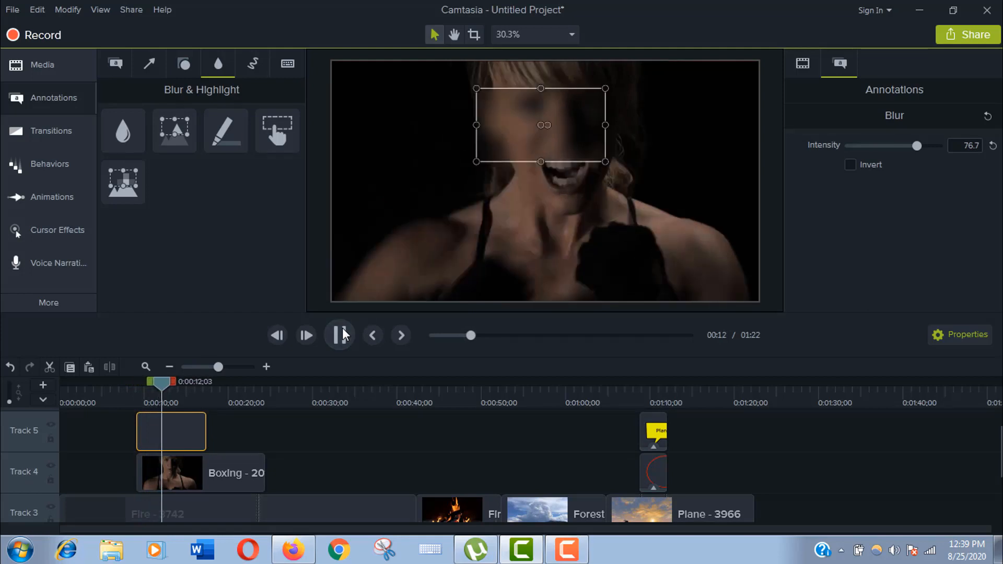
click(343, 329)
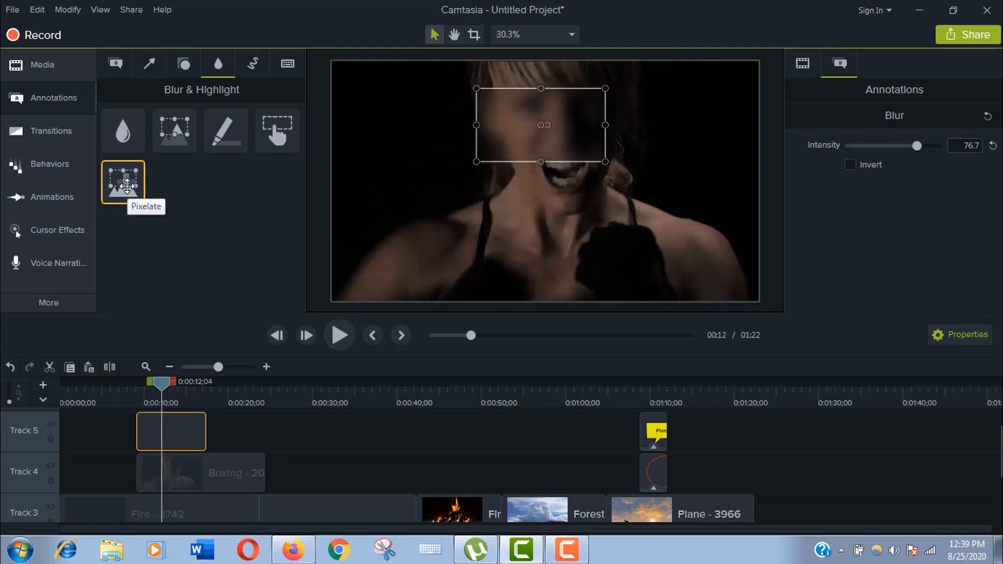
- Add a Pixelate annotation on Track 5 directly after the blur and play back that part of the Boxing clip
drag(127, 185, 217, 434)
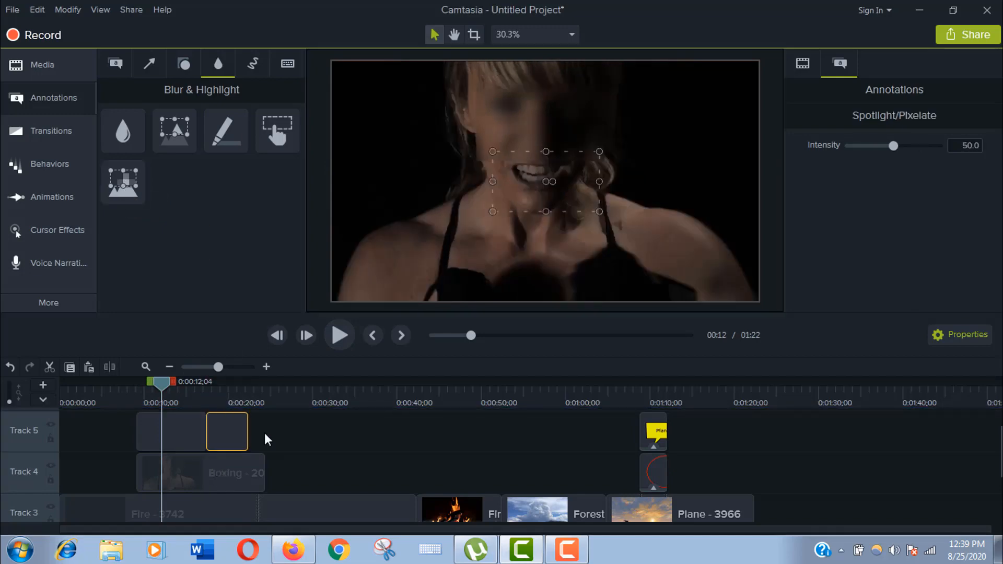
click(215, 421)
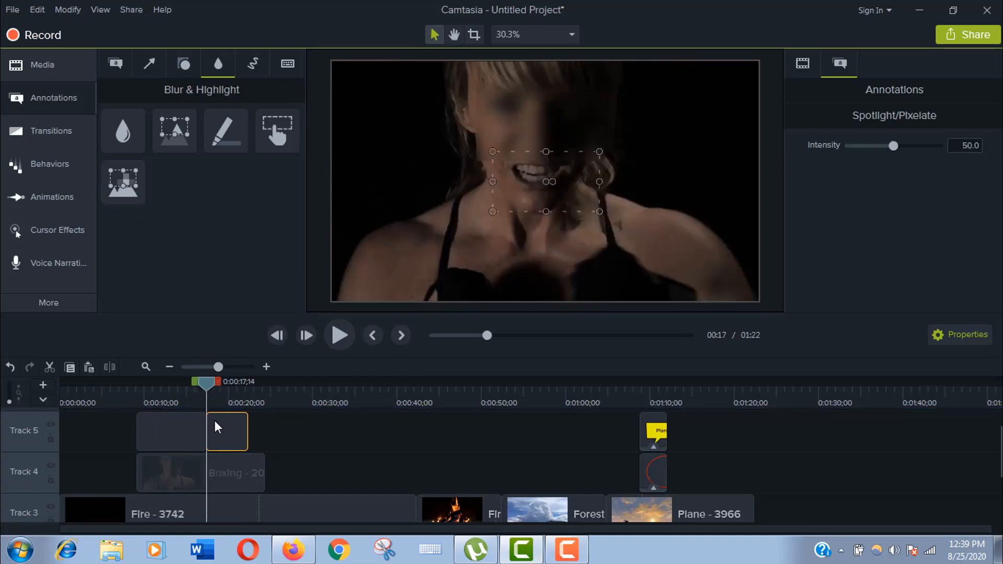
click(339, 334)
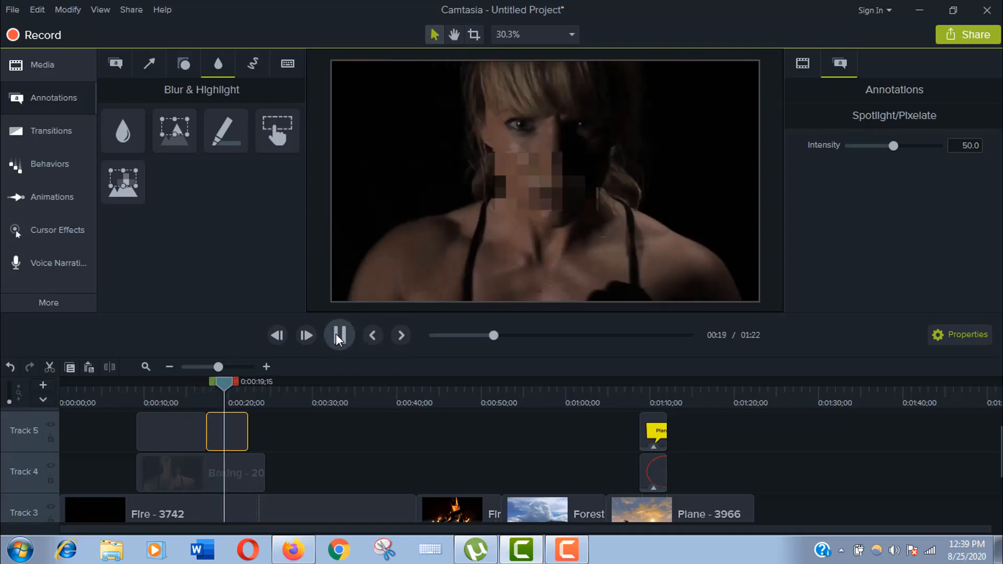
click(337, 334)
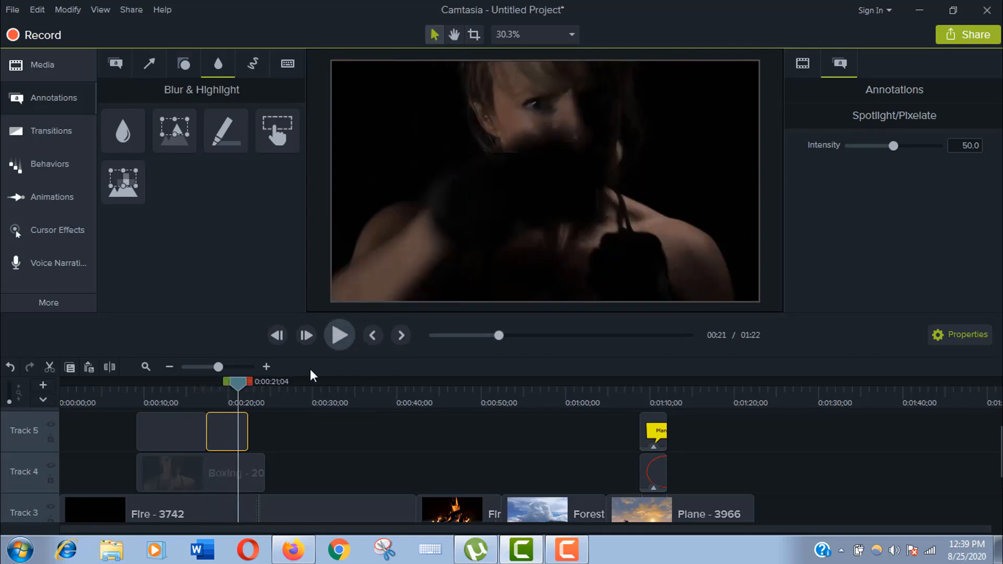
- Enlarge the pixelate area and position it over the woman's whole face at 0:00:19;20
drag(231, 387, 225, 388)
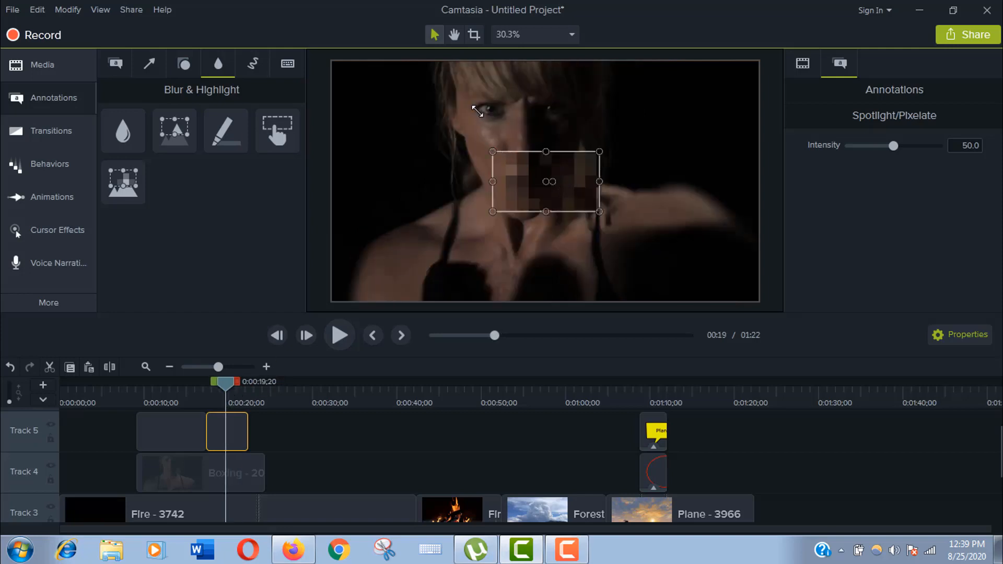
drag(478, 111, 477, 112)
drag(526, 149, 549, 138)
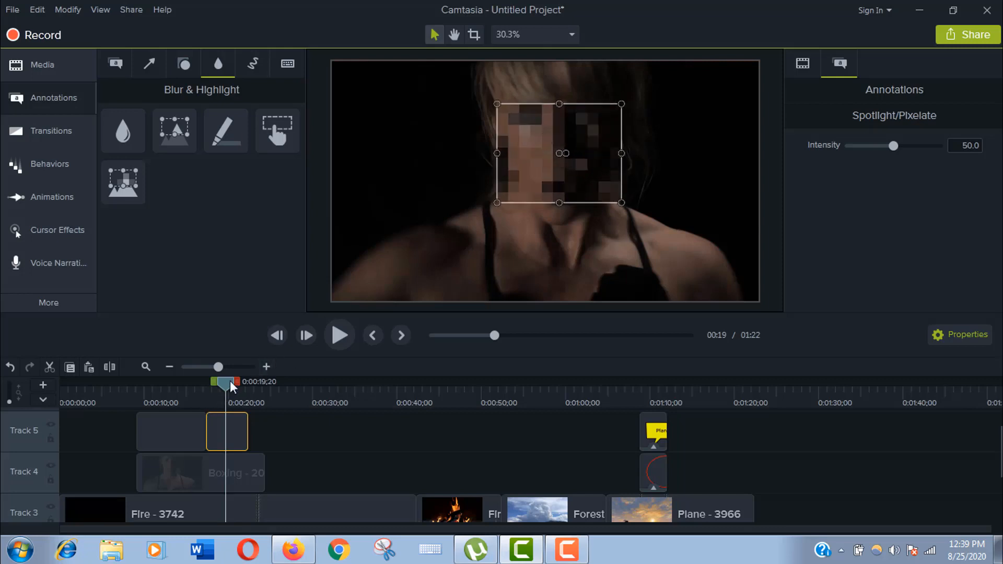
- Play back the pixelated section from 0:00:17;12, move the pixelate area slightly up and left over the face, and return to the Sketch Motion annotations
drag(230, 380, 208, 382)
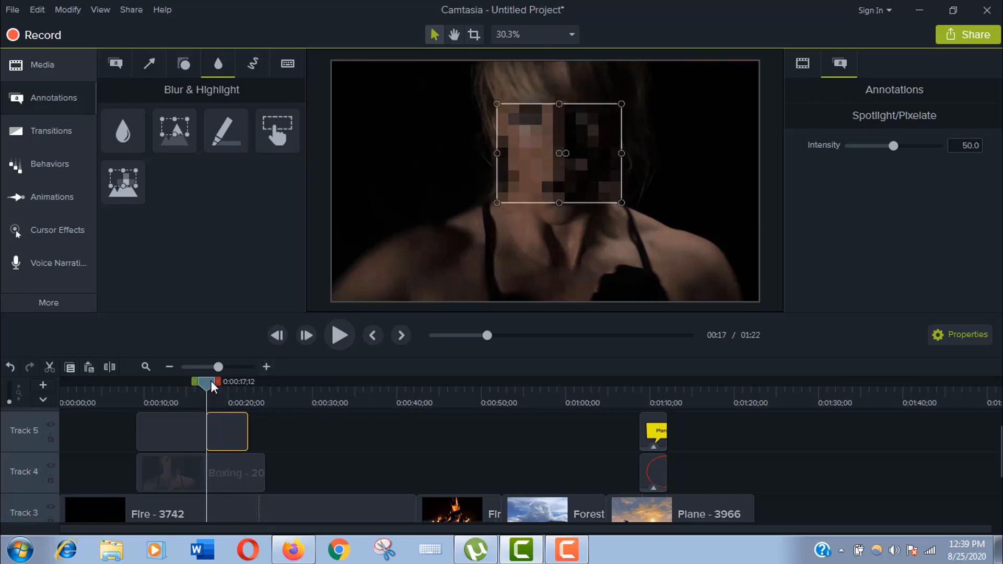
click(340, 335)
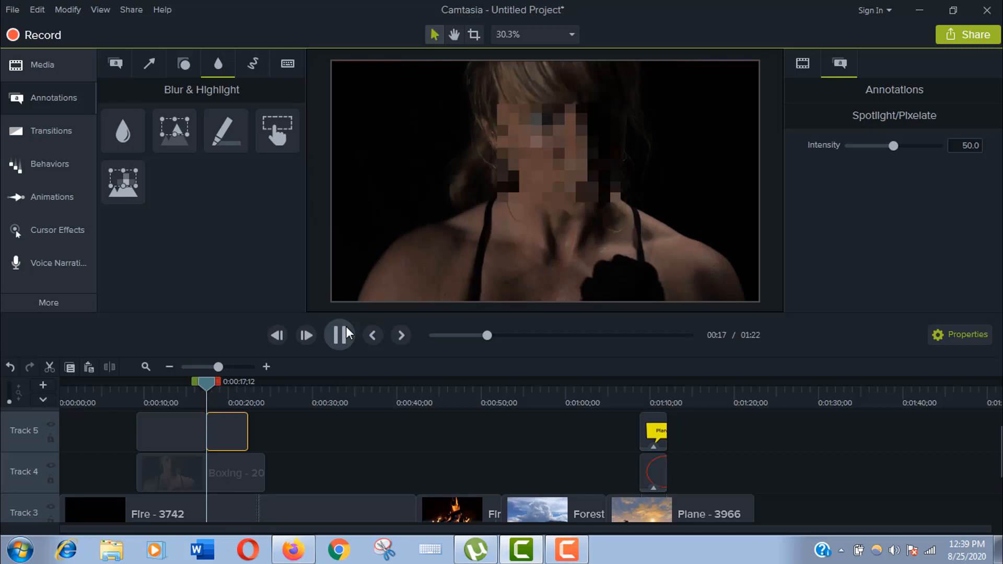
click(544, 164)
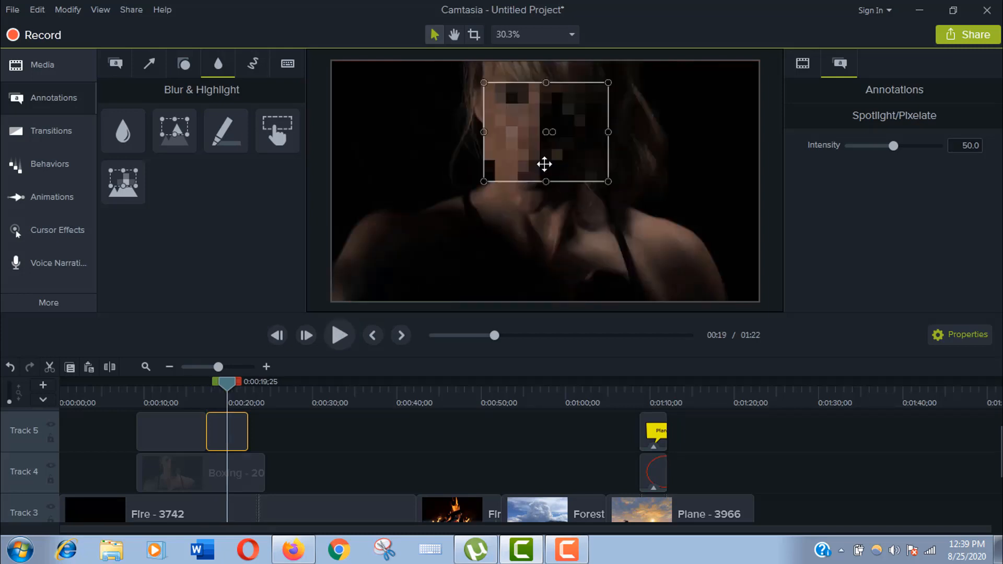
click(261, 71)
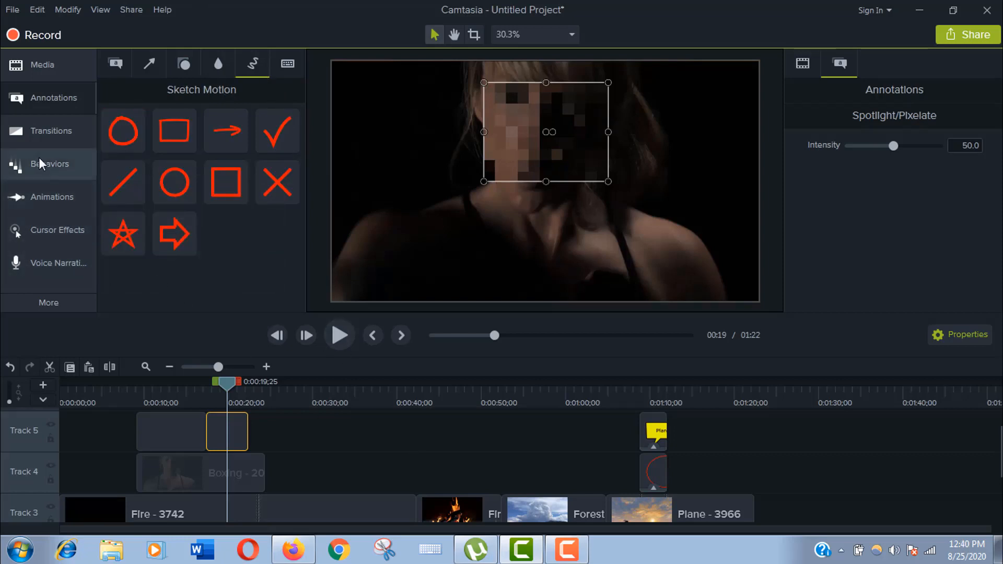
- Apply a Fold transition between the Fire - 3742 and Fireplace - 1971 clips on Track 3
click(50, 130)
click(178, 222)
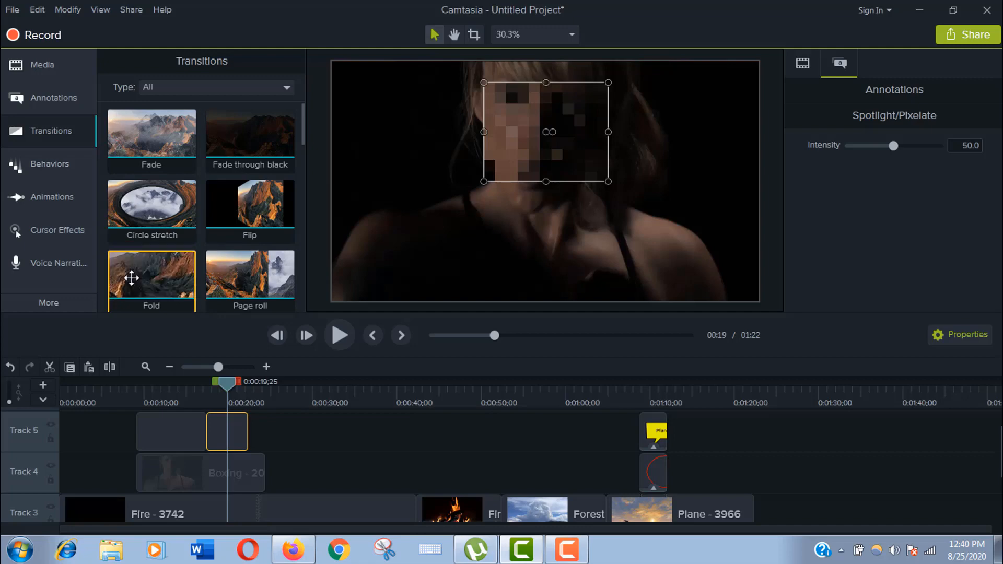
drag(131, 278, 416, 512)
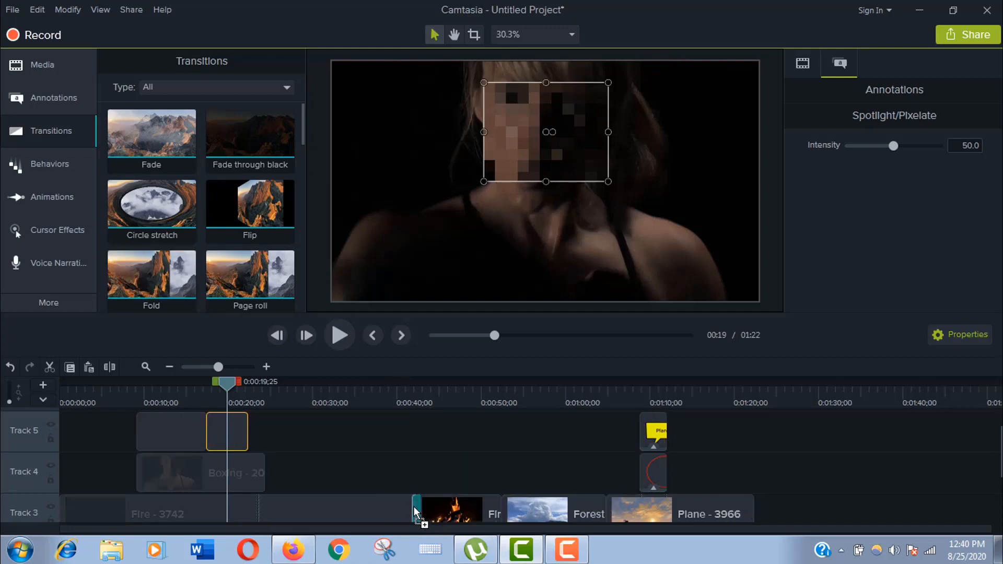
scroll(983, 460, down, 2)
scroll(225, 418, up, 1)
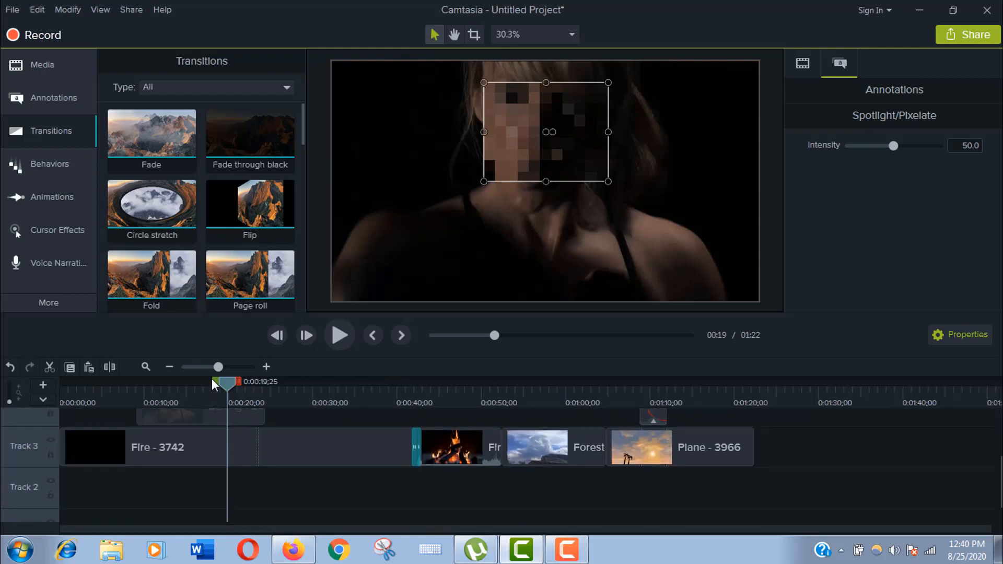
- Lengthen the Fold transition further into the Fireplace - 1971 clip and play it back
mouse_move(217, 368)
mouse_down()
mouse_move(242, 369)
mouse_move(224, 379)
mouse_up()
drag(438, 530, 513, 529)
drag(515, 453, 531, 457)
click(330, 337)
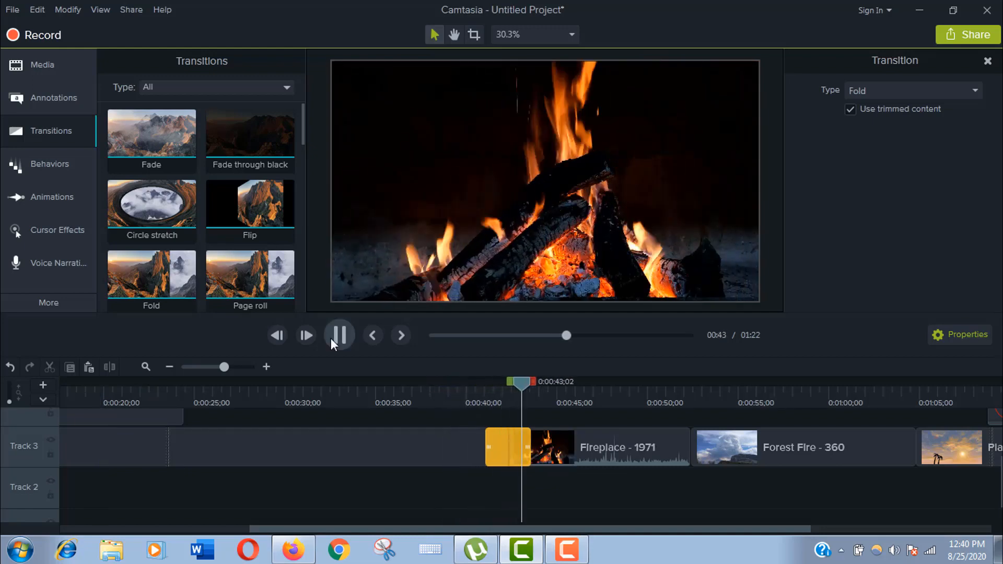
click(349, 334)
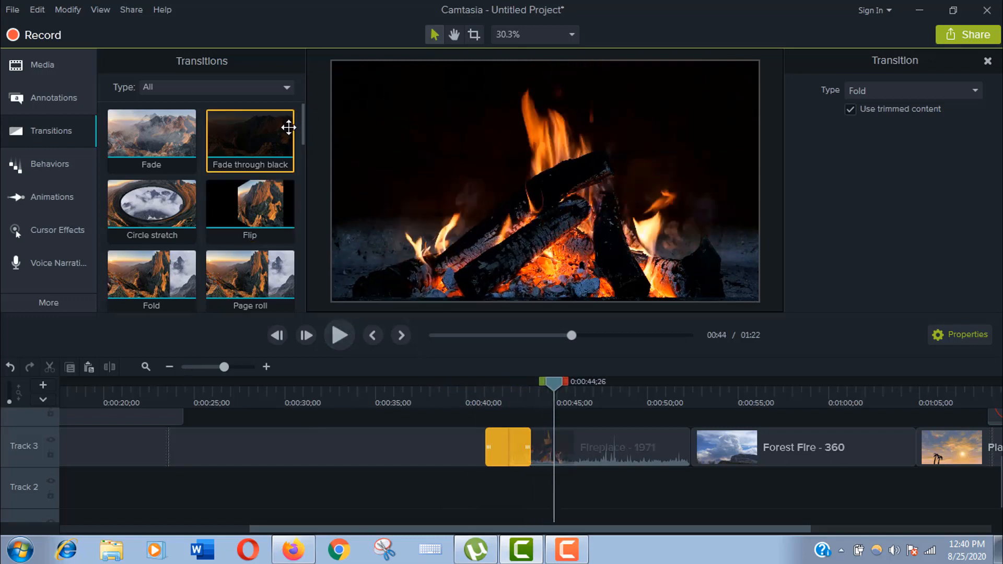
- Replace the Fold transition with Fade through black and play it back from just before the transition
drag(279, 128, 515, 459)
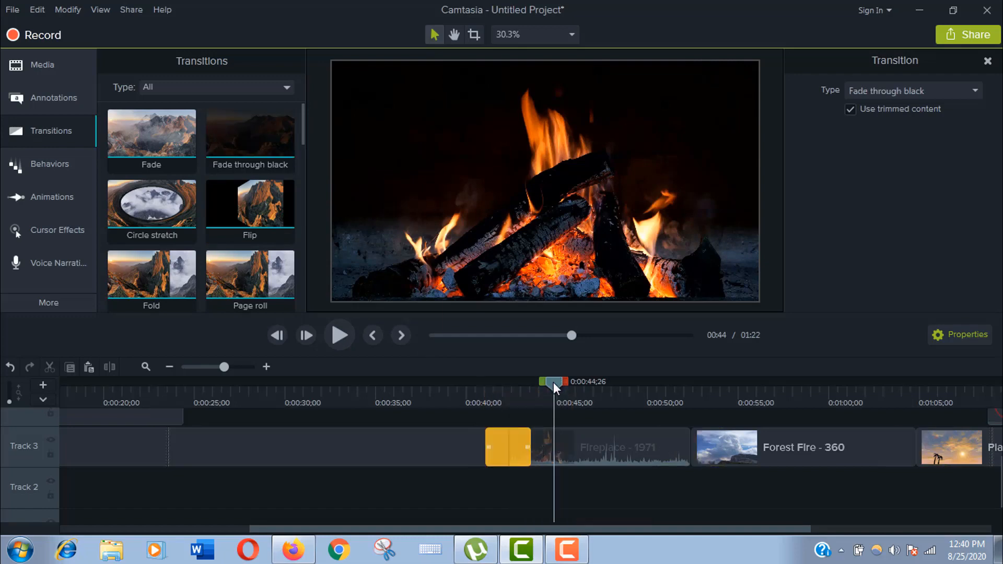
drag(553, 381, 472, 387)
click(340, 335)
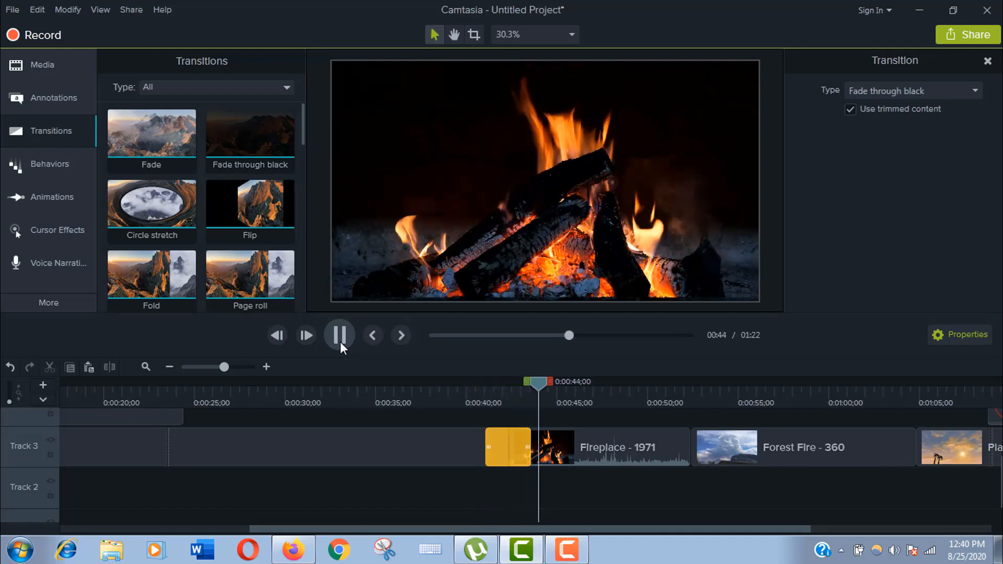
click(340, 342)
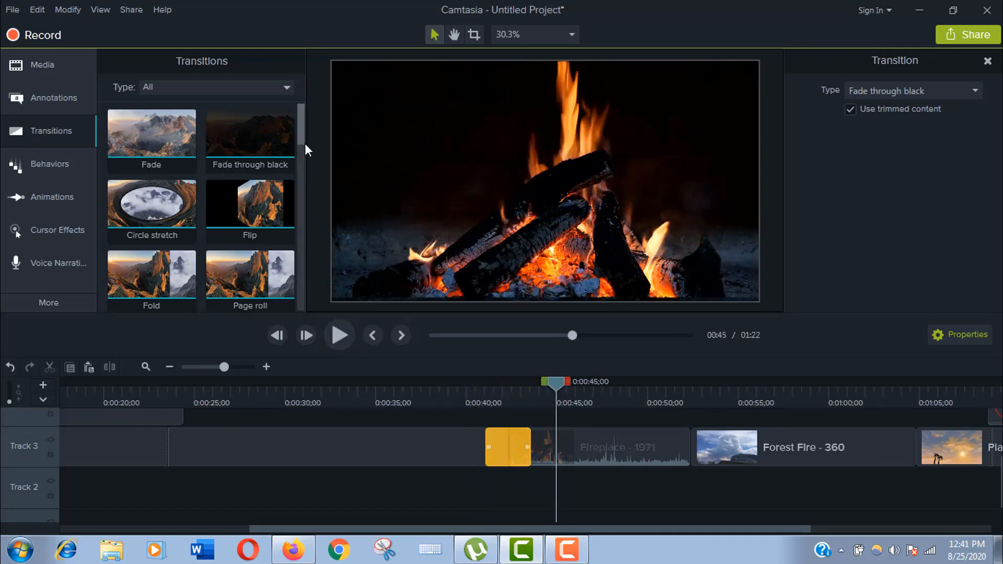
- Apply the Jump And Fall behavior to the yellow Plane callout on Track 5 and play it back from 0:00:53;03
scroll(306, 147, down, 3)
click(68, 164)
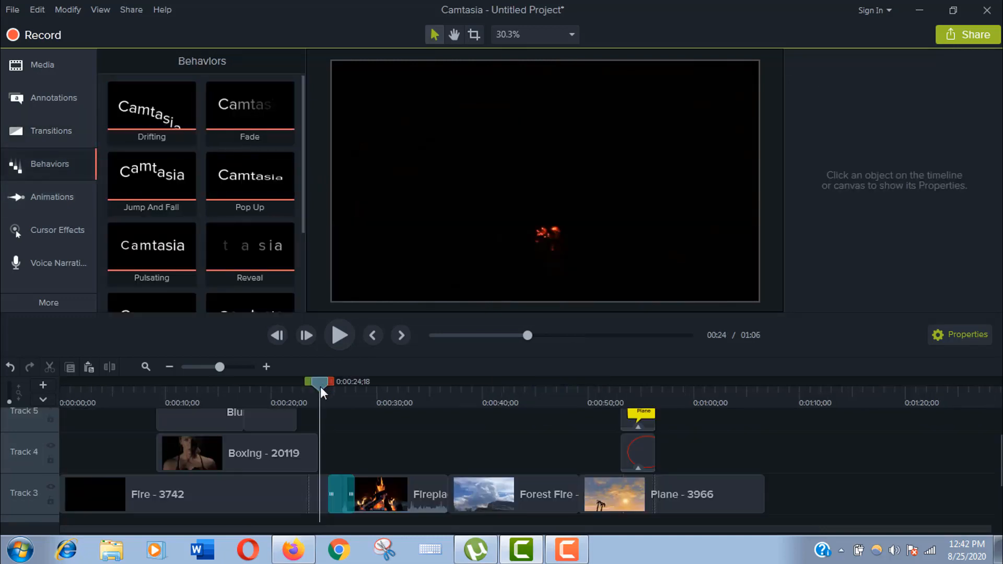
drag(321, 386, 436, 391)
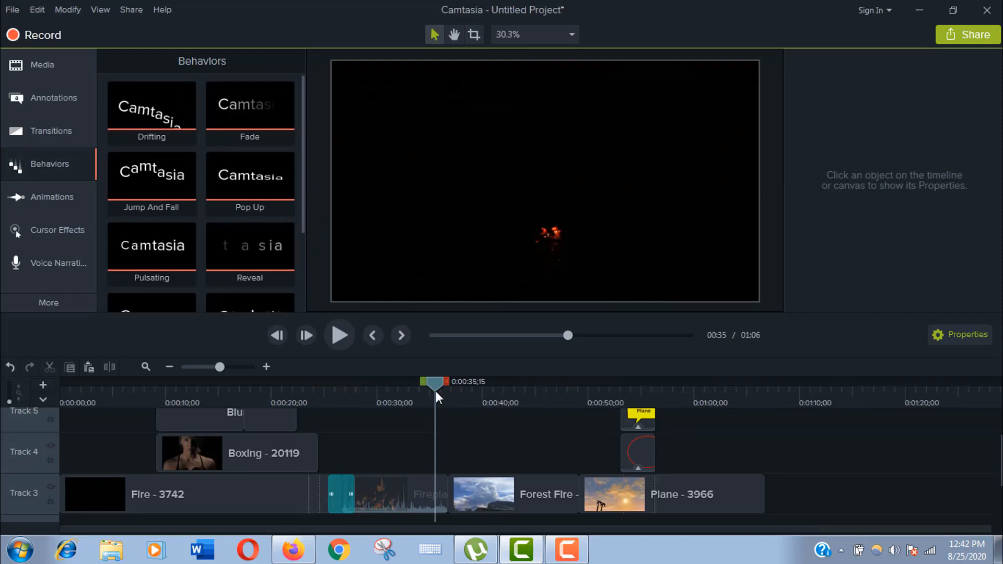
drag(436, 391, 437, 393)
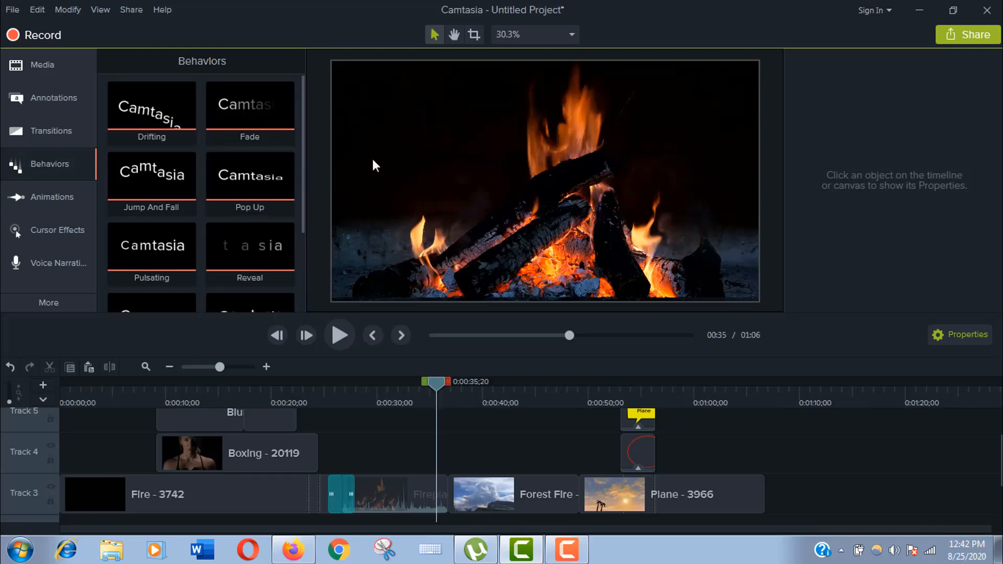
drag(152, 192, 637, 416)
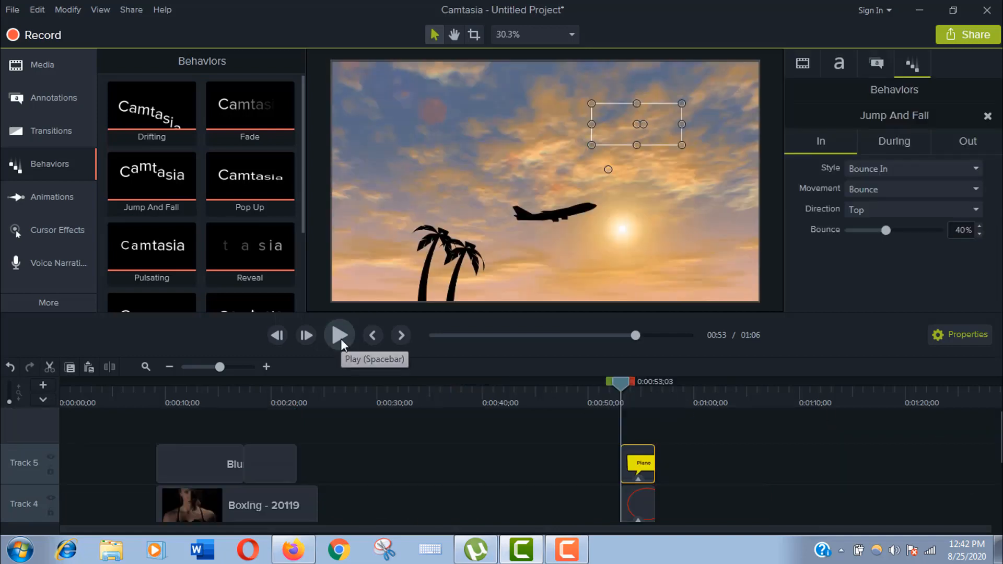
click(341, 339)
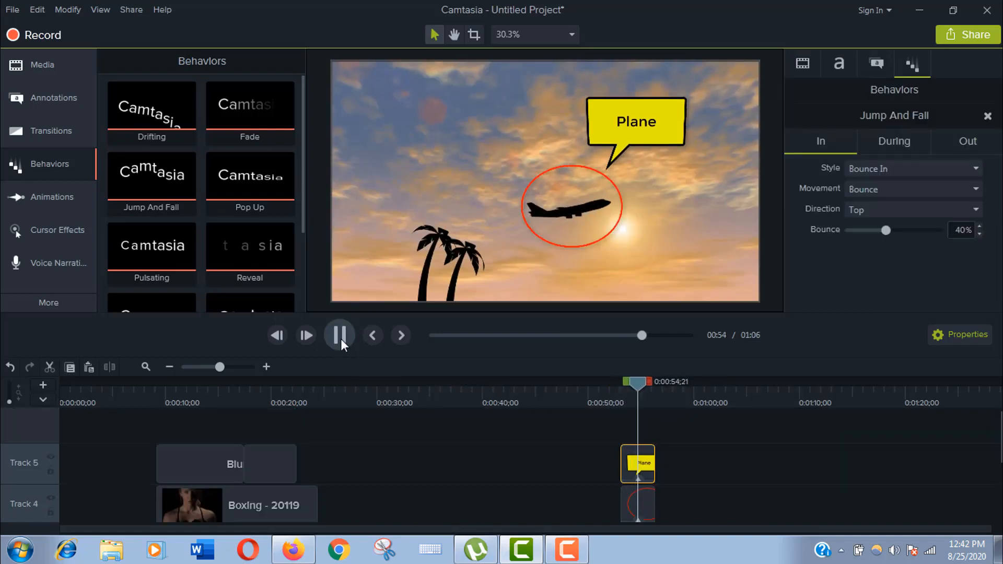
click(340, 338)
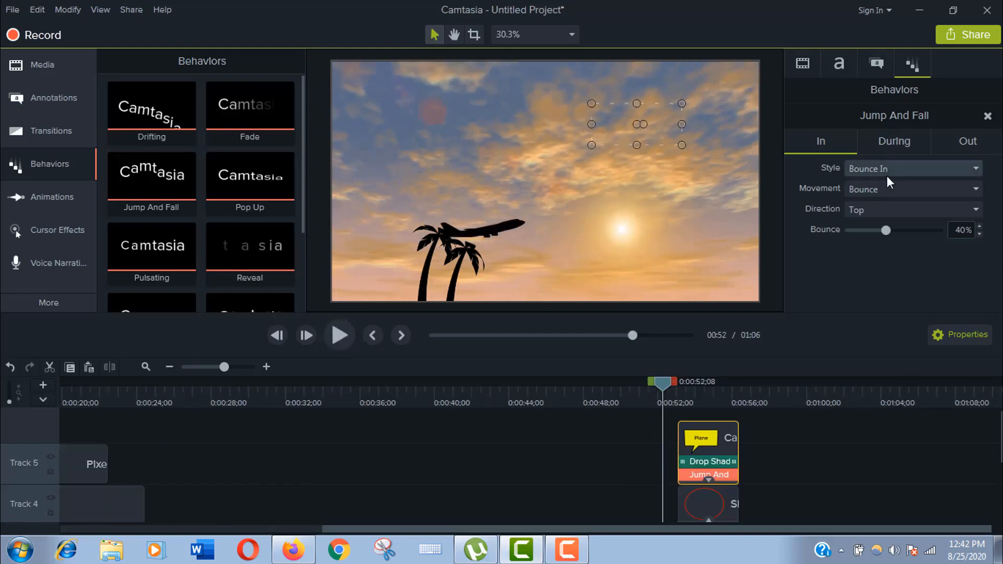
- Set the Jump And Fall behavior's In movement to Smooth and its Out direction to Top
click(885, 188)
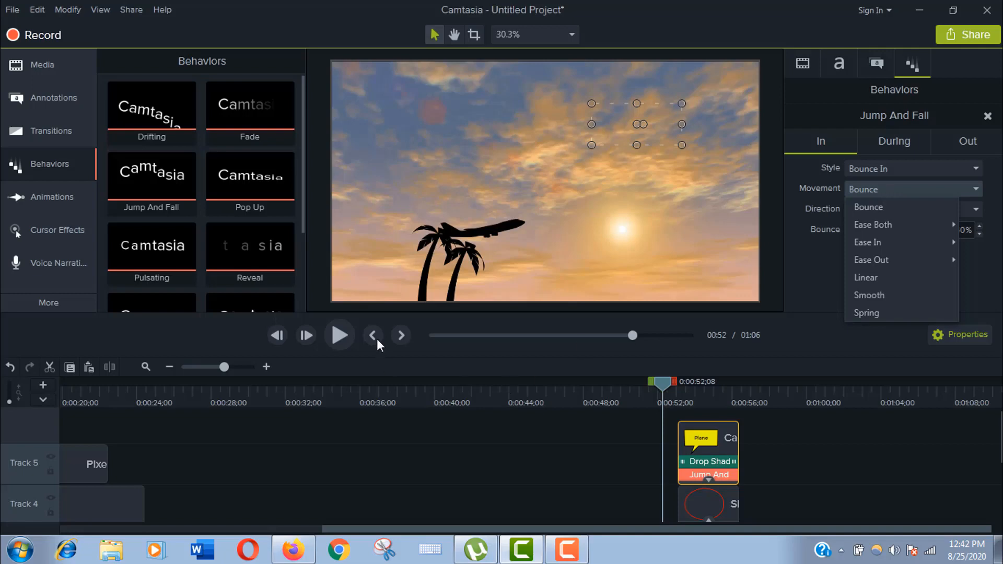
mouse_move(876, 228)
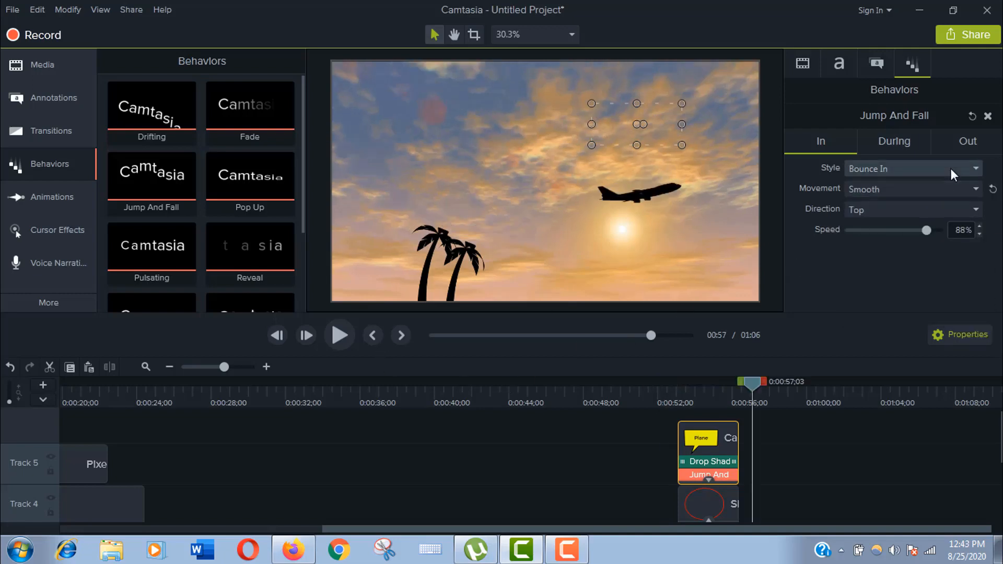
click(885, 146)
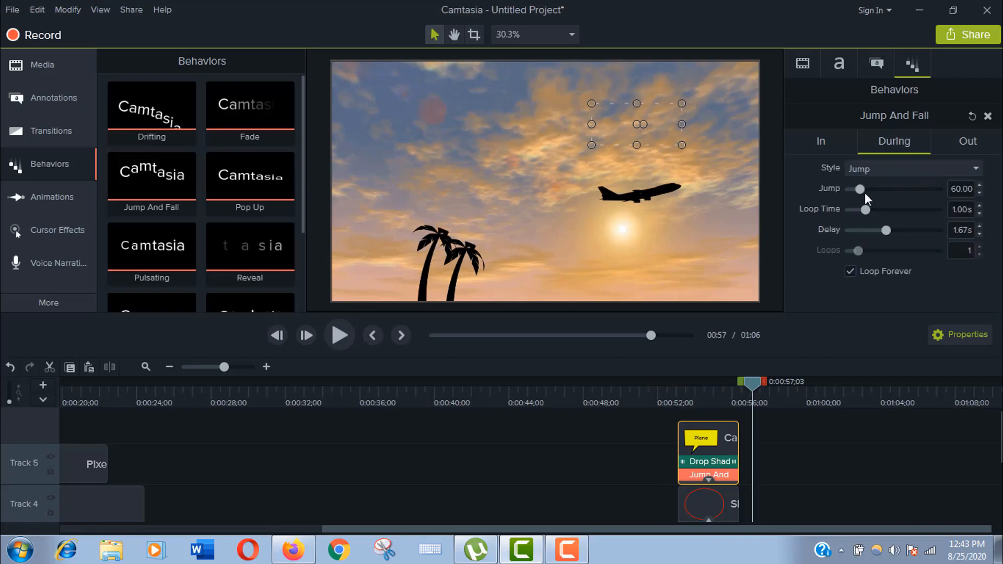
click(959, 146)
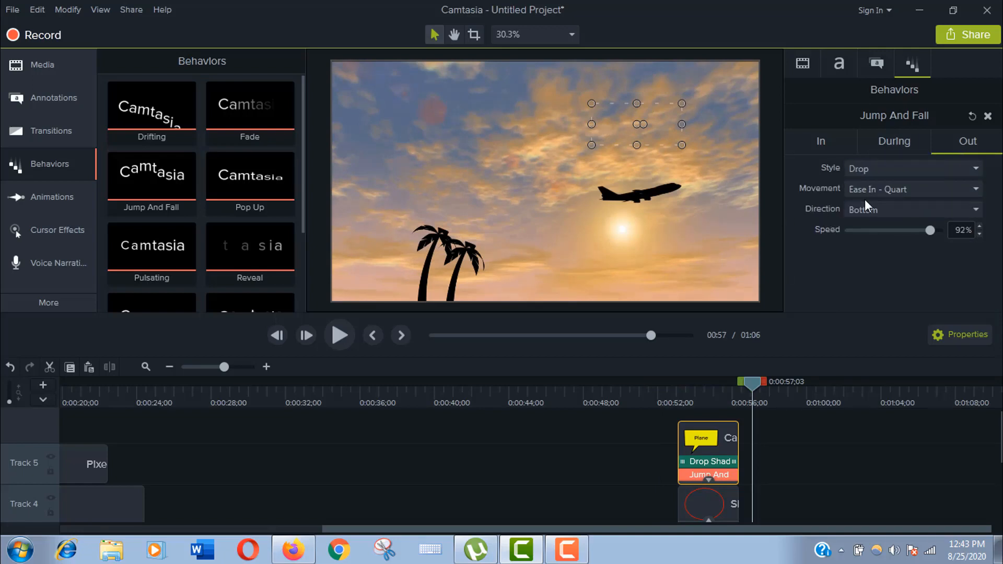
click(881, 211)
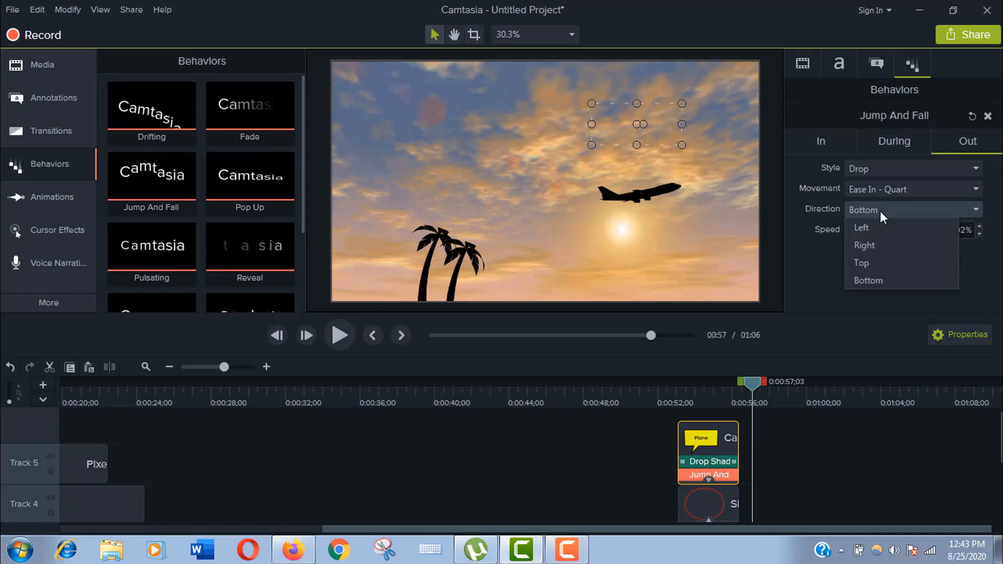
click(883, 260)
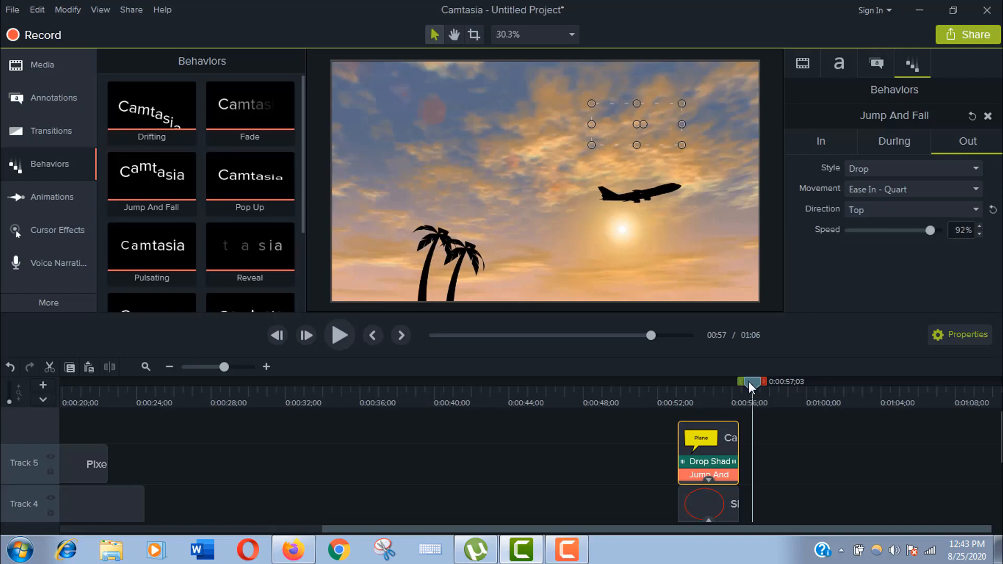
- Play back the callout's adjusted behavior from its start and review its During and In settings
drag(749, 381, 675, 389)
click(332, 335)
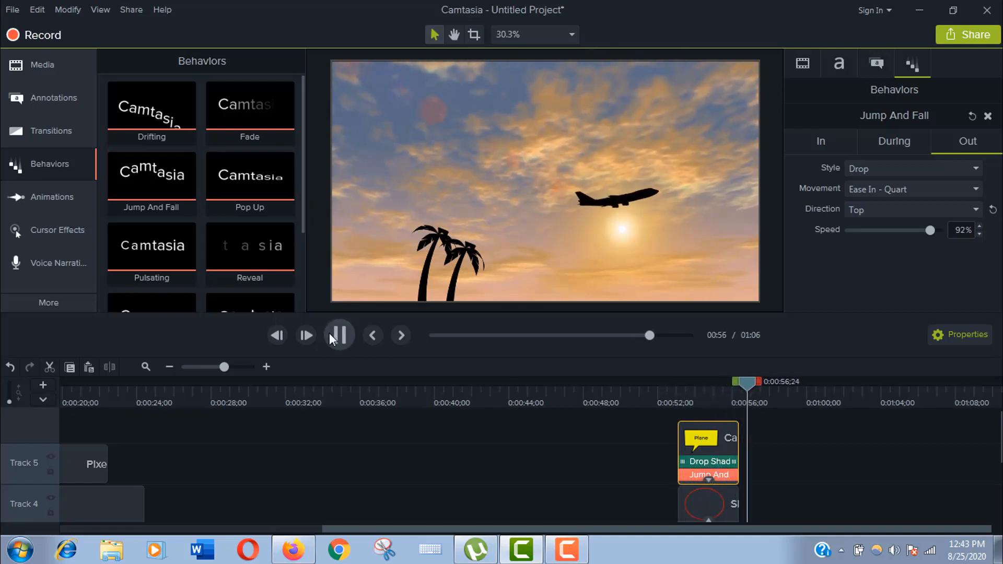
click(329, 333)
click(908, 140)
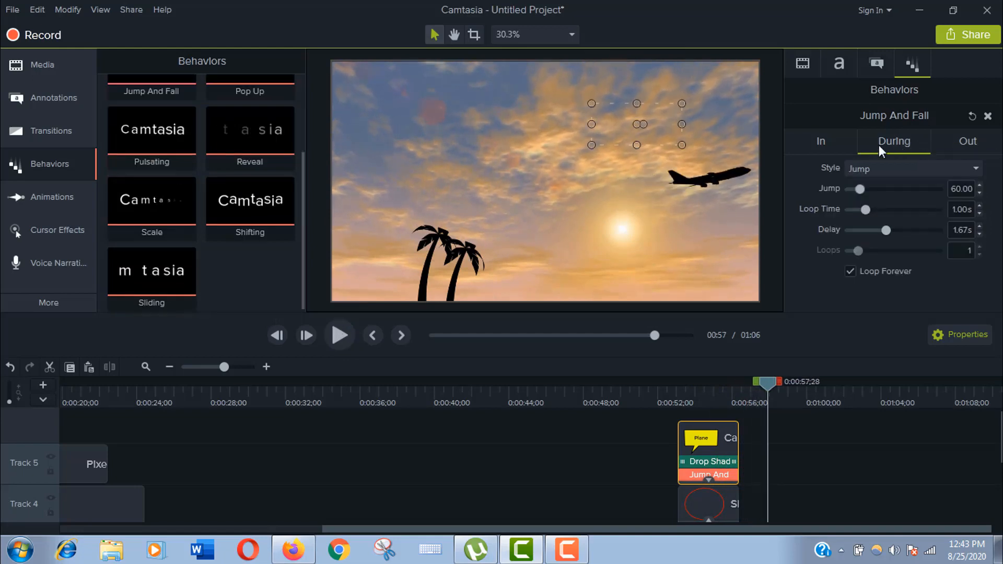
click(814, 144)
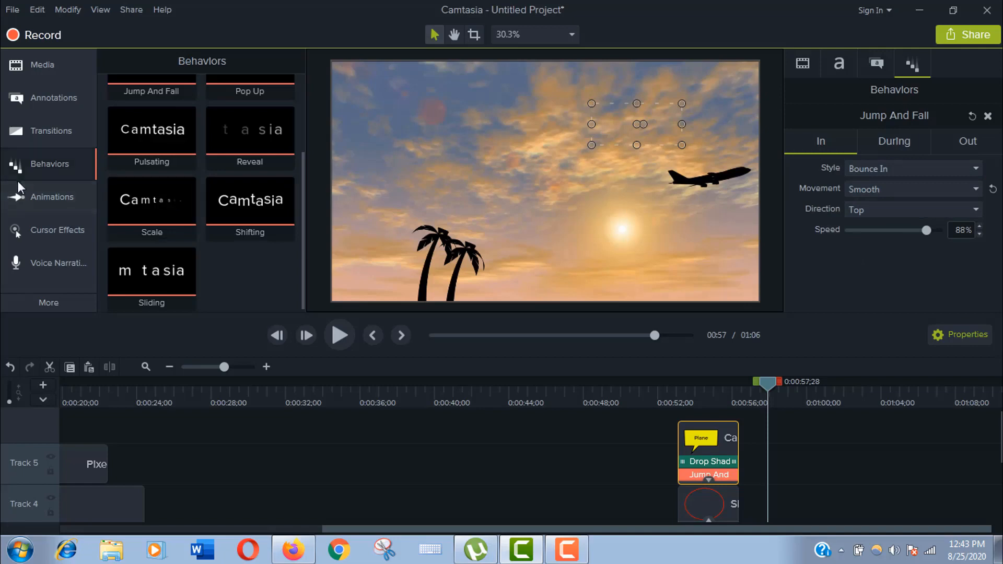
- Add a Zoom-n-Pan animation at 0:01:01;14 zooming the Plane - 3966 clip to 209% around the plane and sun, and extend it to 0:01:02;23
click(18, 206)
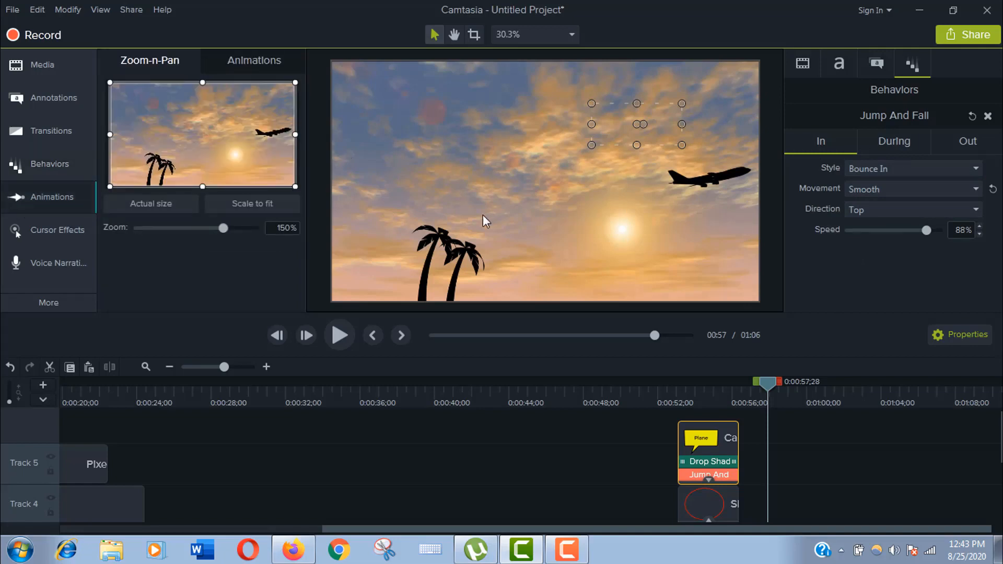
drag(999, 432, 1000, 468)
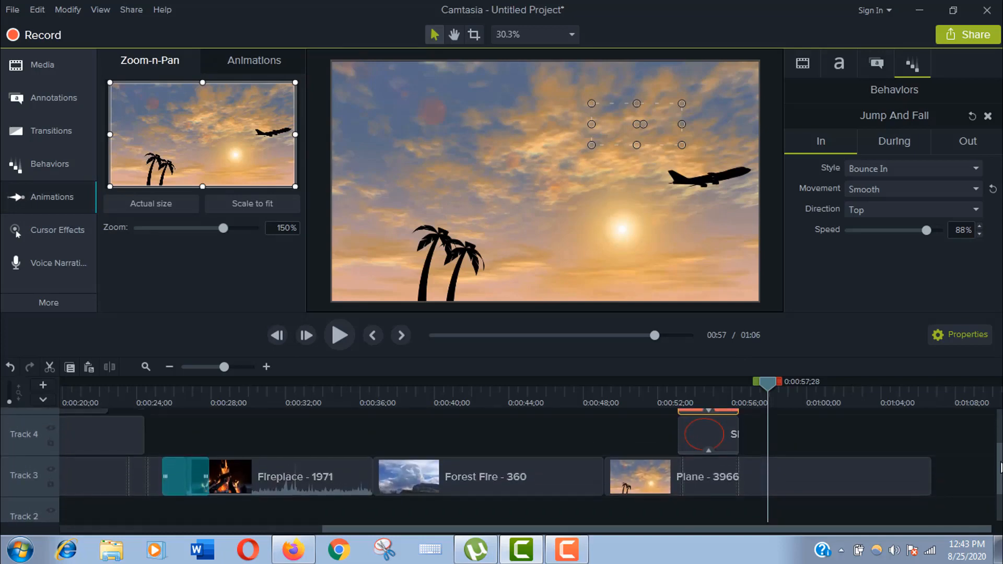
scroll(1000, 468, down, 1)
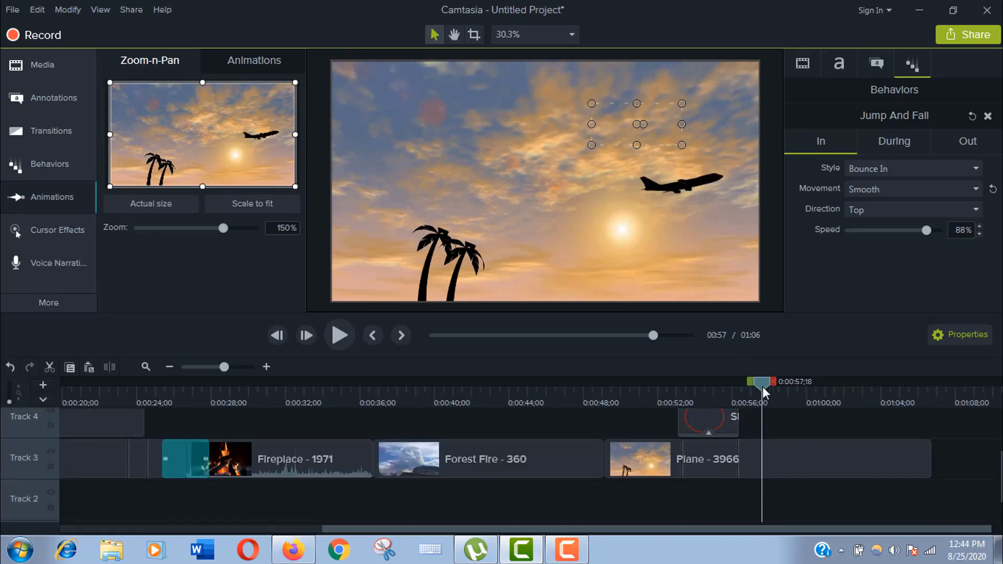
drag(762, 386, 835, 394)
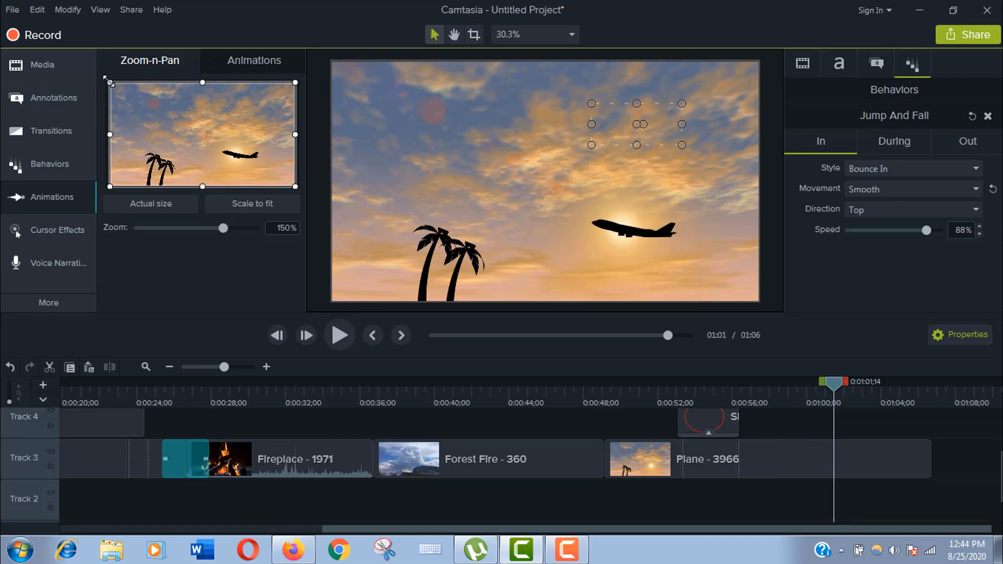
drag(109, 81, 161, 111)
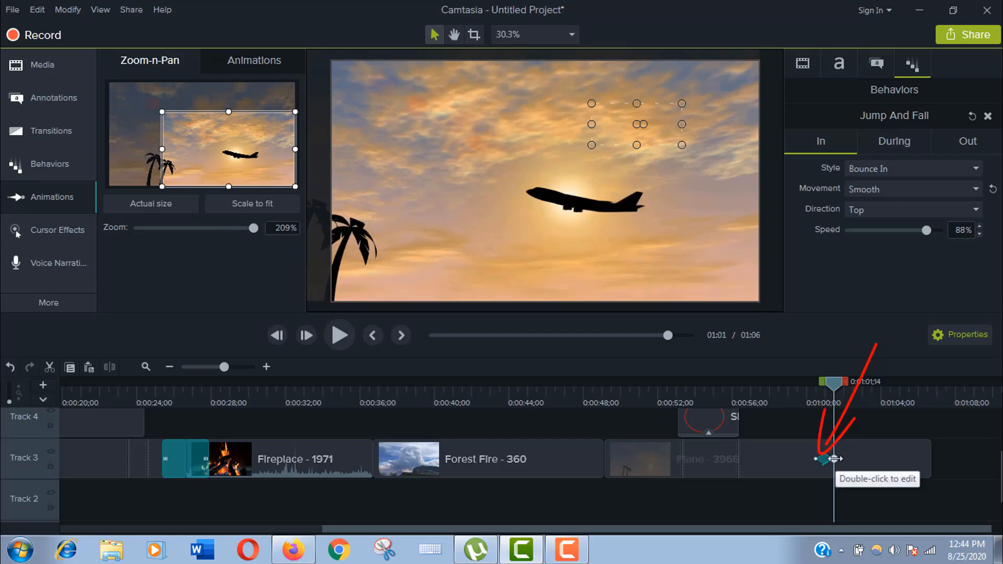
drag(832, 458, 859, 460)
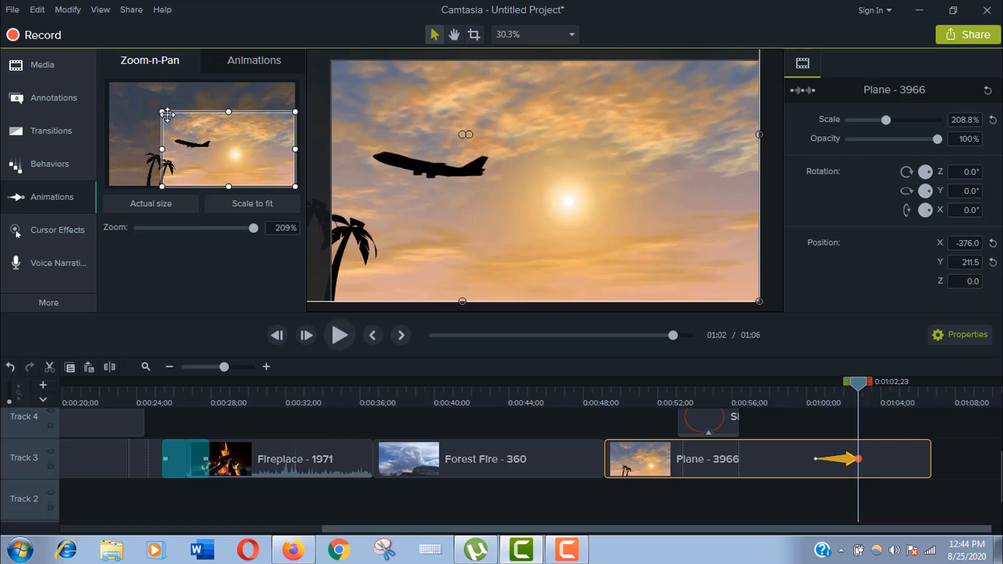
- Add a second animation at 0:01:03;11 zooming the Plane - 3966 clip back out to 150% full frame, and lengthen it toward the clip's end
click(869, 391)
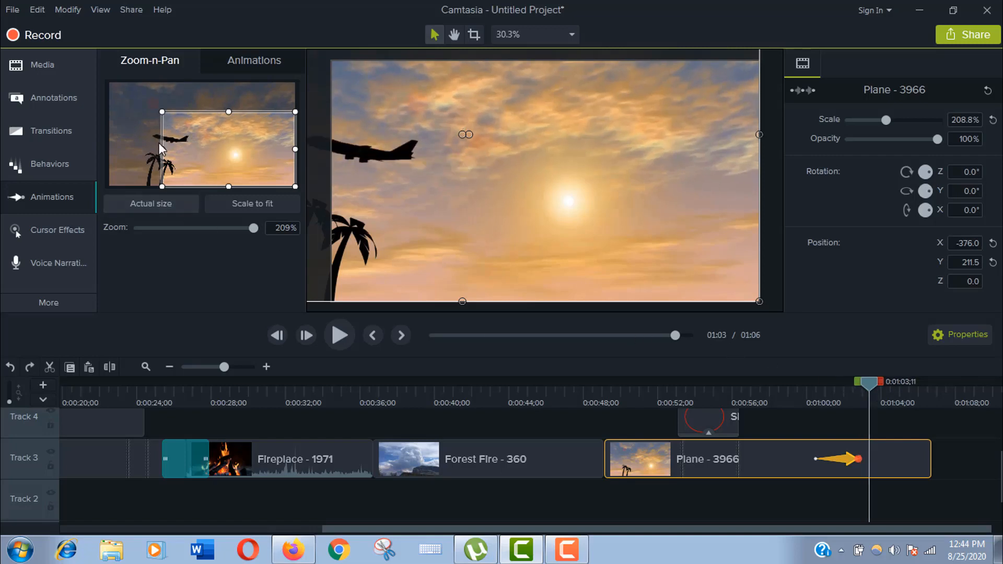
drag(161, 111, 109, 99)
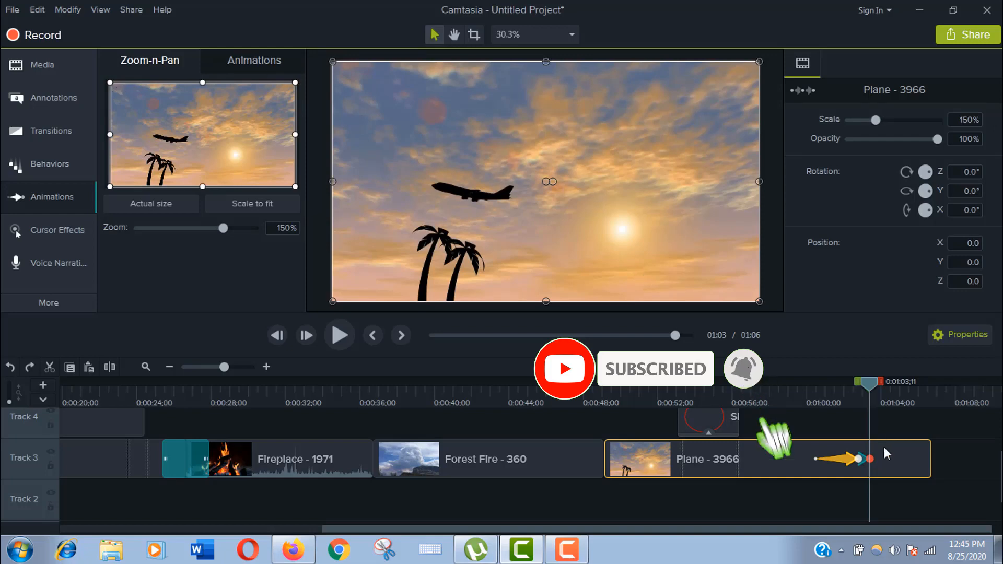
drag(870, 459, 907, 462)
drag(902, 384, 798, 392)
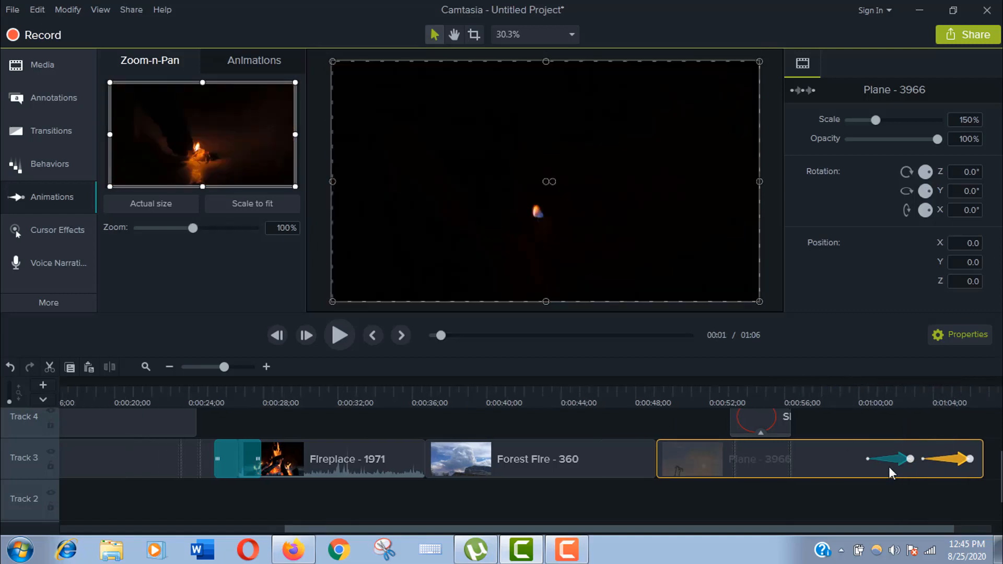
- Move both zoom animations earlier on the Plane - 3966 clip and play them back from 0:00:58;09
click(889, 458)
drag(889, 456, 852, 453)
drag(954, 460, 854, 461)
click(854, 460)
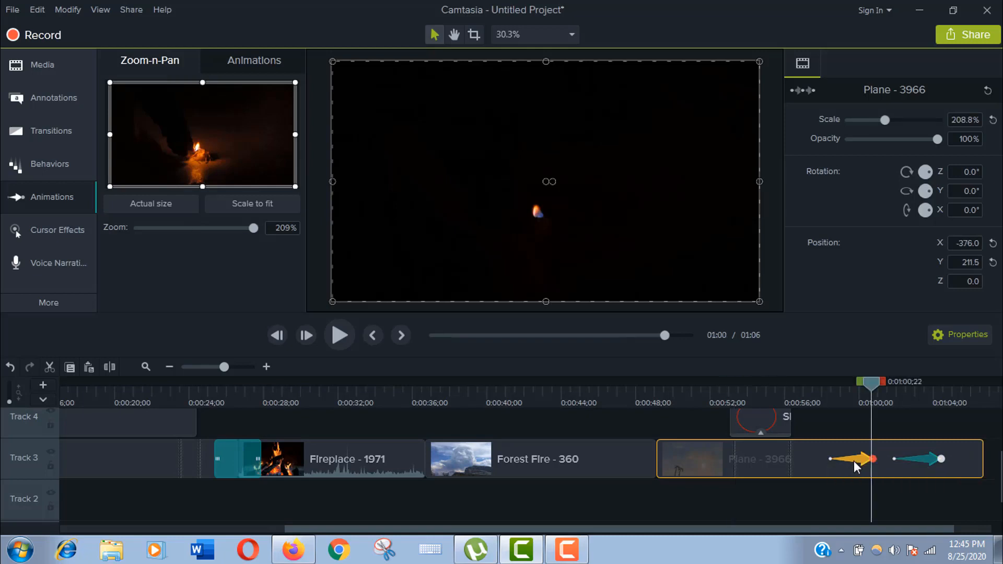
drag(874, 382, 829, 390)
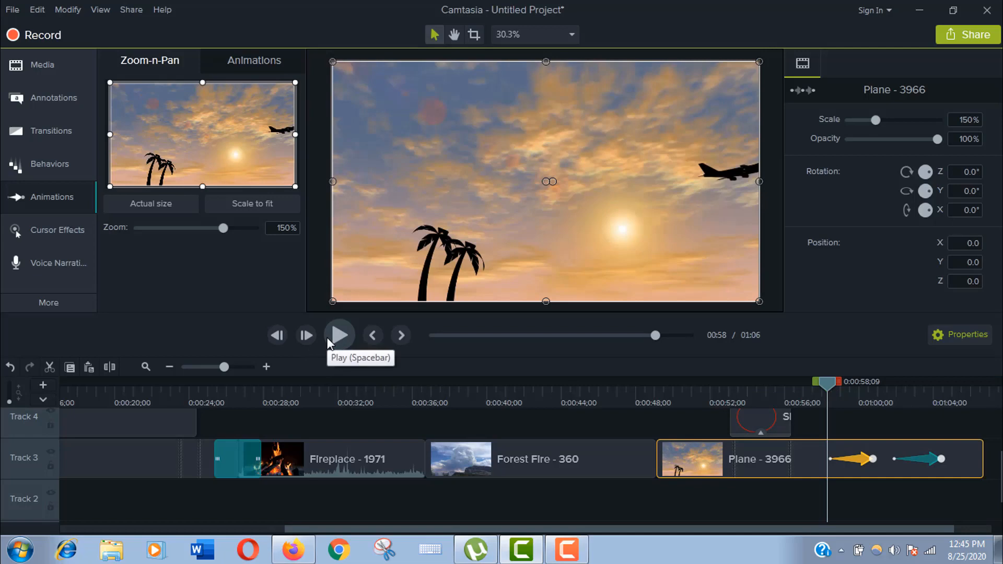
click(339, 336)
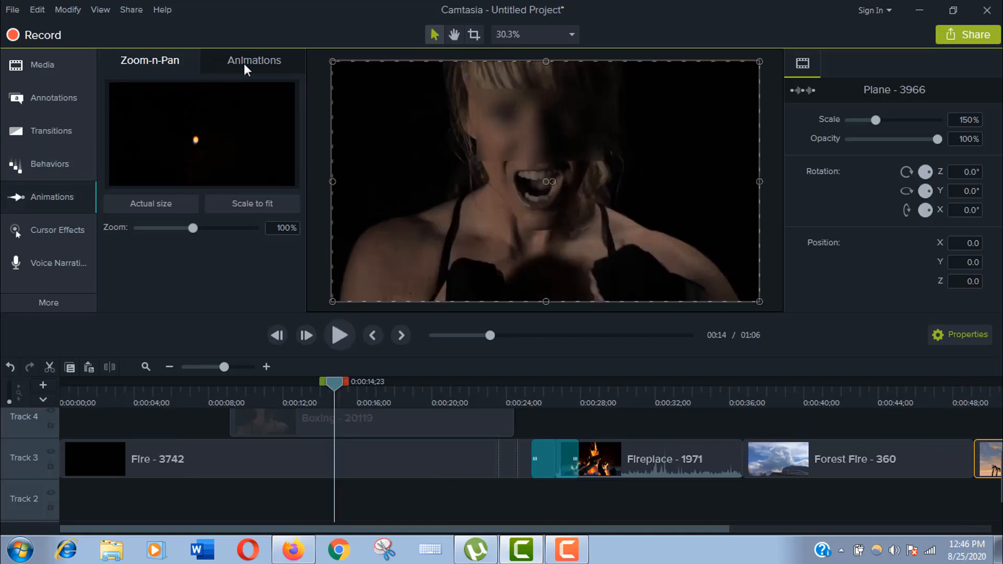
- Review the preset animations and the cursor effects, and move the playhead to 0:00:32;23
click(244, 62)
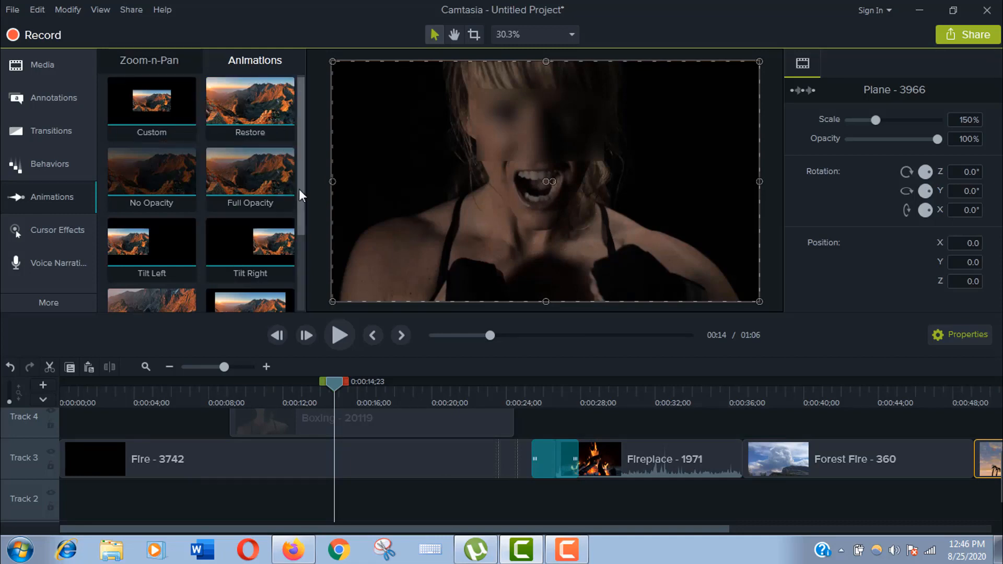
drag(301, 189, 294, 269)
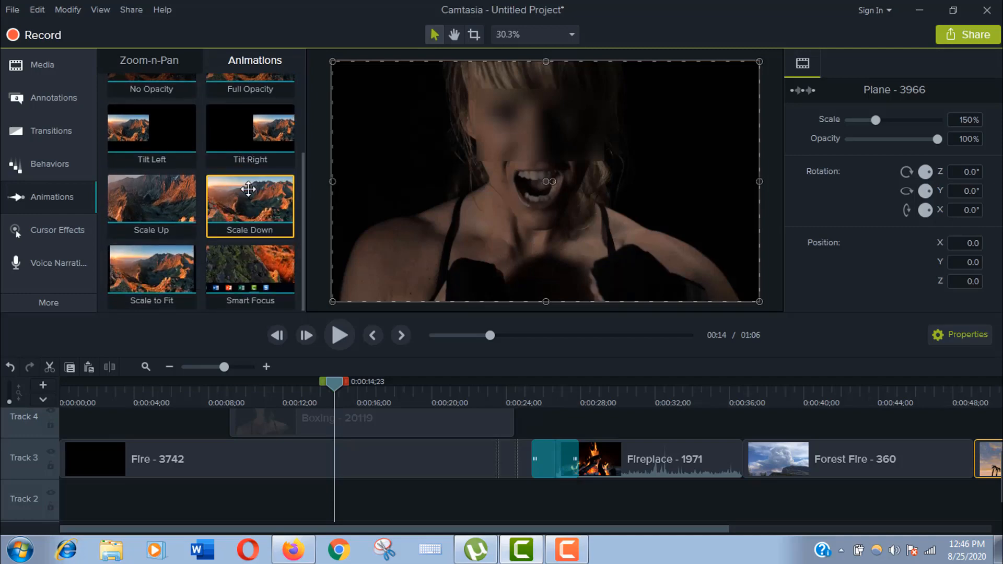
click(57, 230)
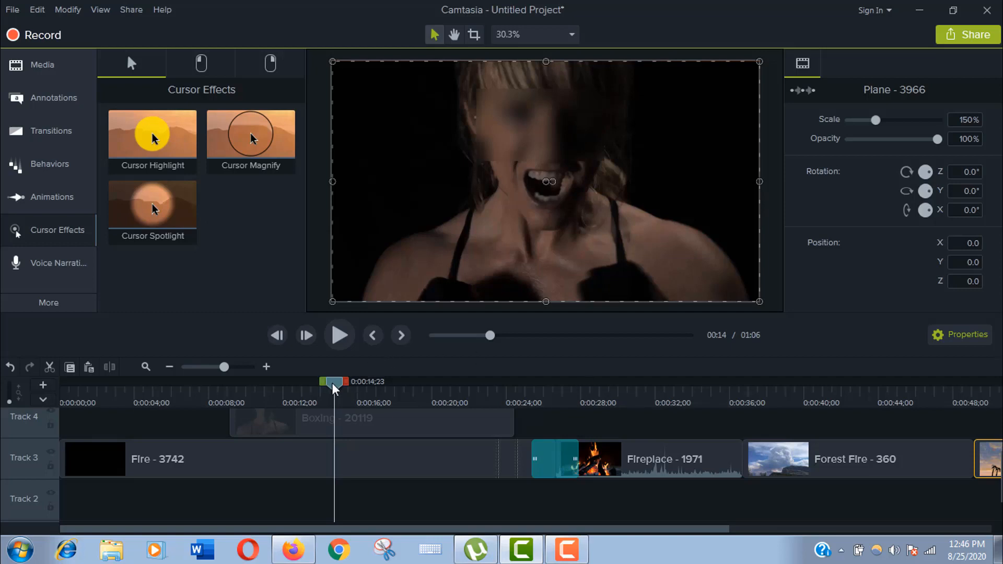
drag(334, 385, 649, 387)
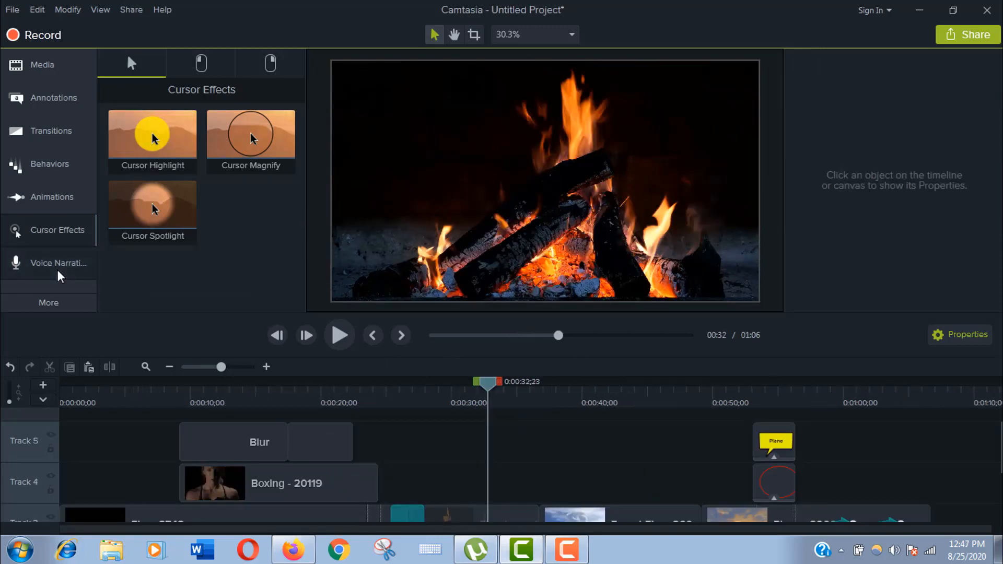
- Set the voice narration input device to "Mic in at front panel (black)"
click(58, 269)
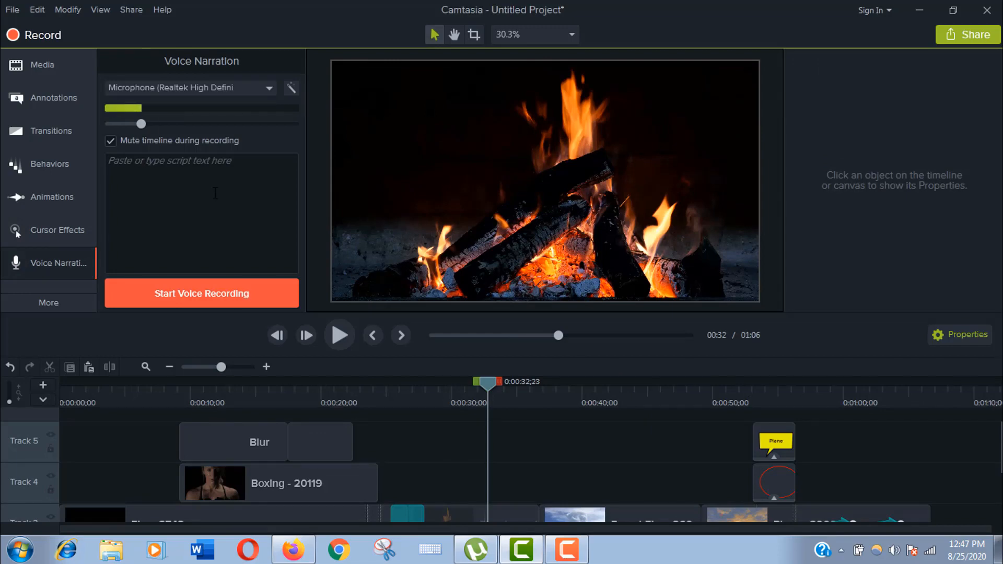
click(265, 88)
click(266, 86)
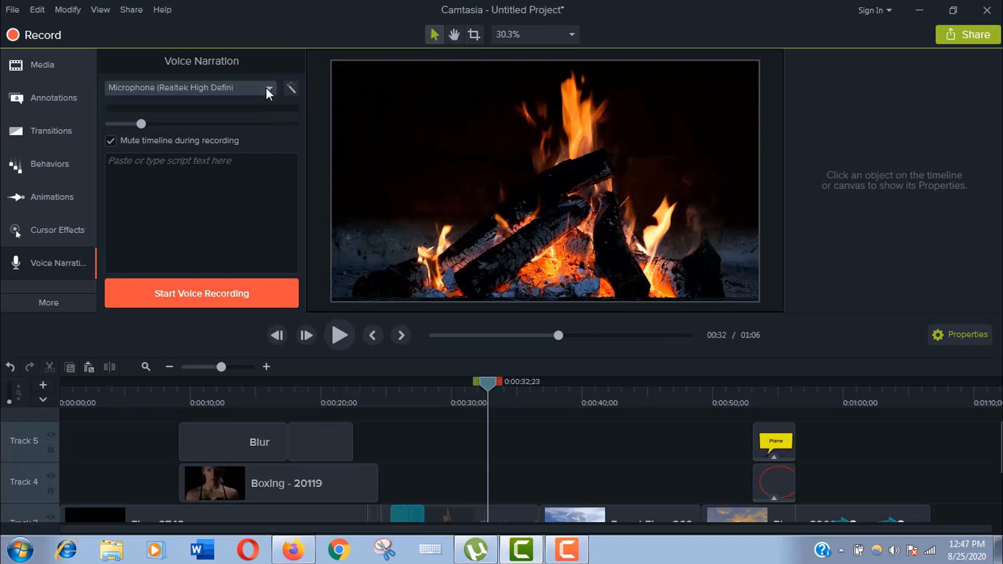
click(265, 87)
click(265, 86)
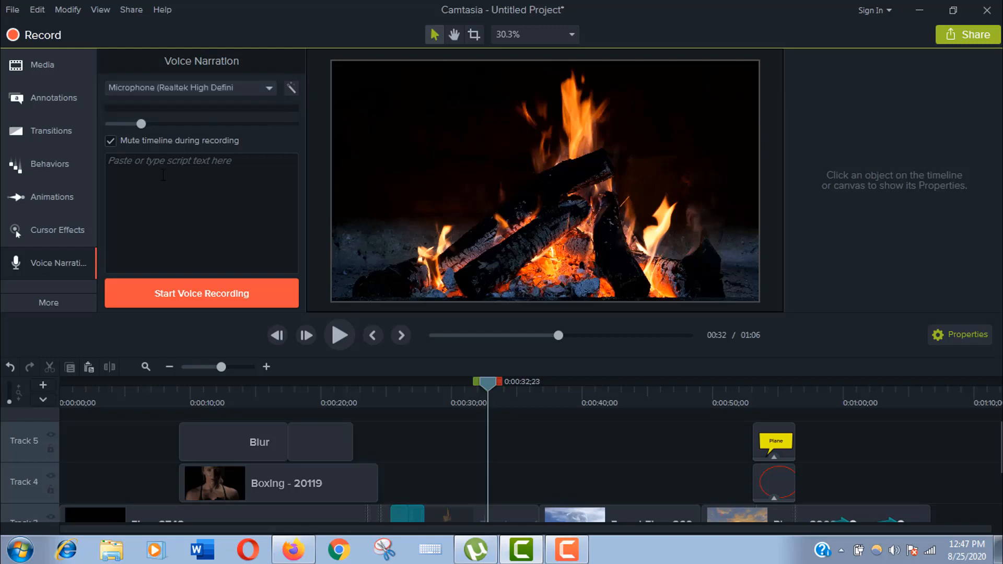
click(264, 88)
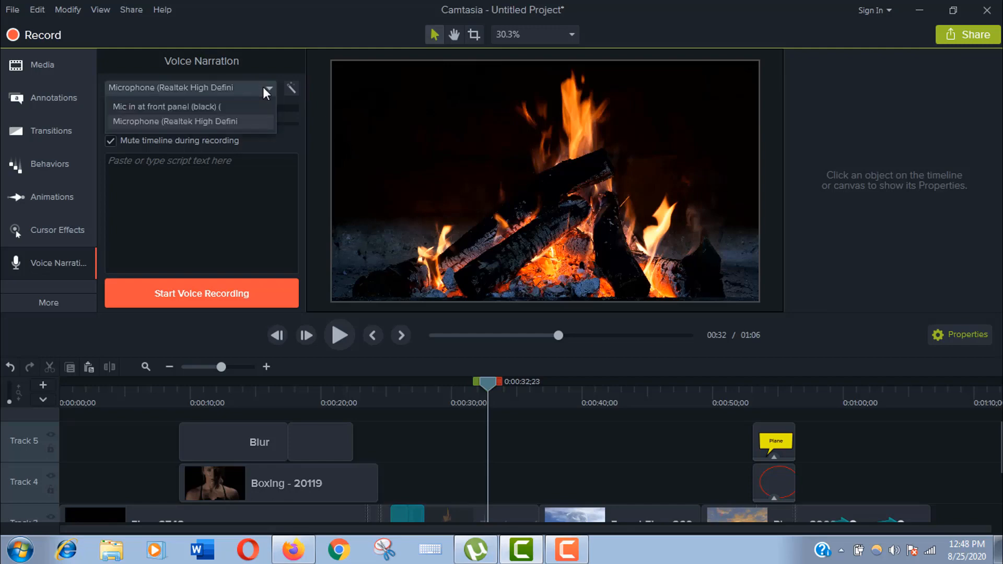
click(212, 105)
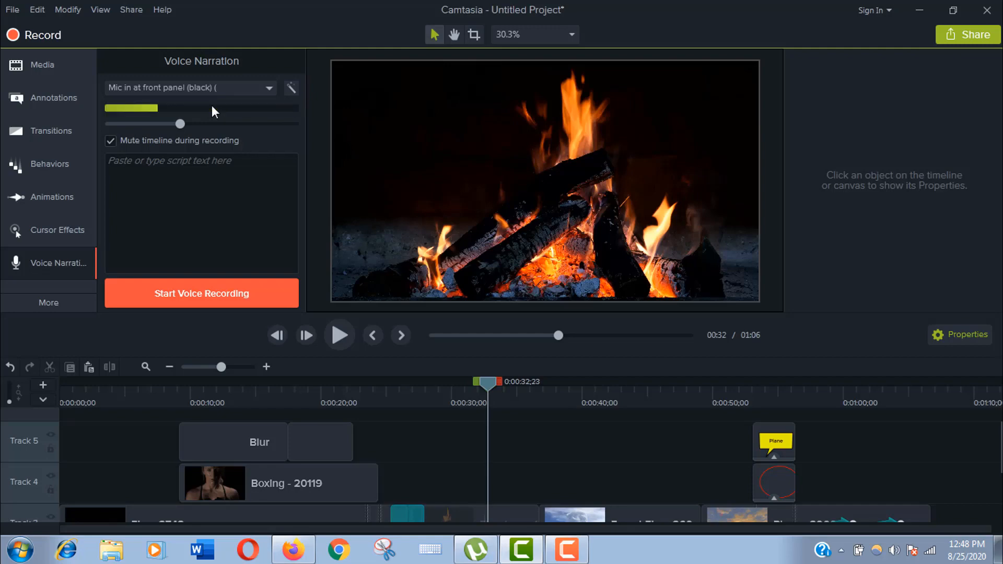
- Apply the Noise Removal and Volume Leveling audio effects to the Bovl clip on Track 2
click(65, 306)
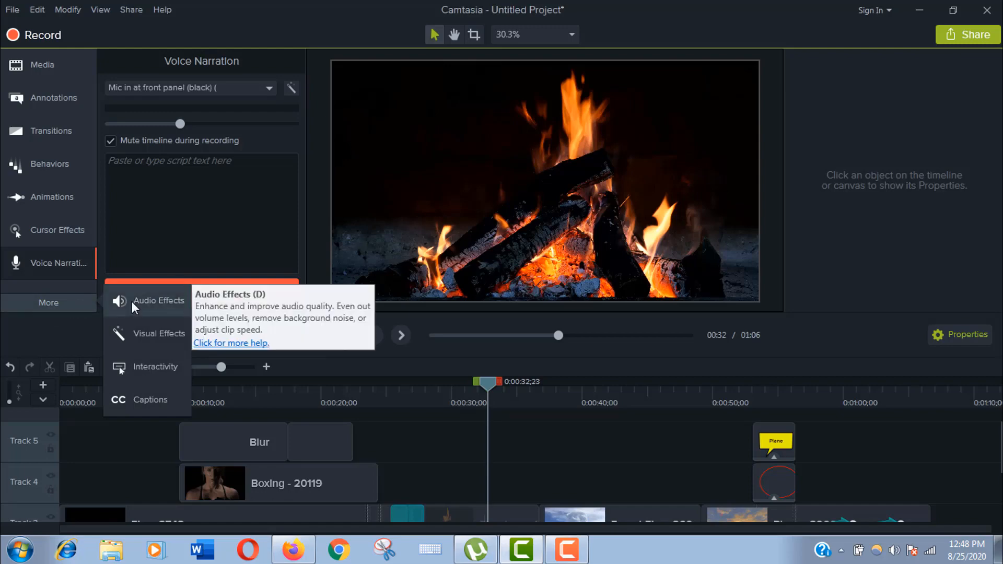
click(133, 301)
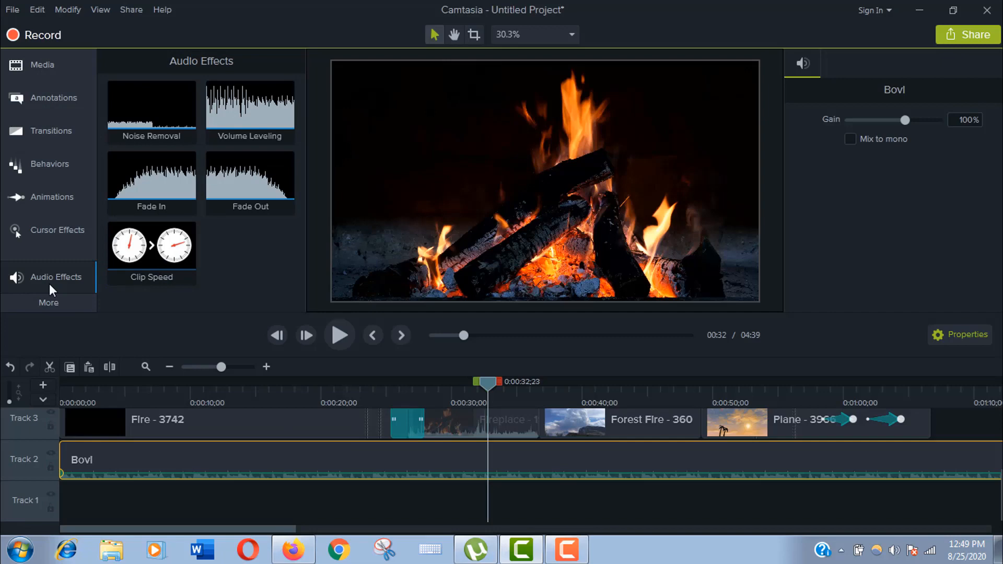
drag(161, 96, 260, 465)
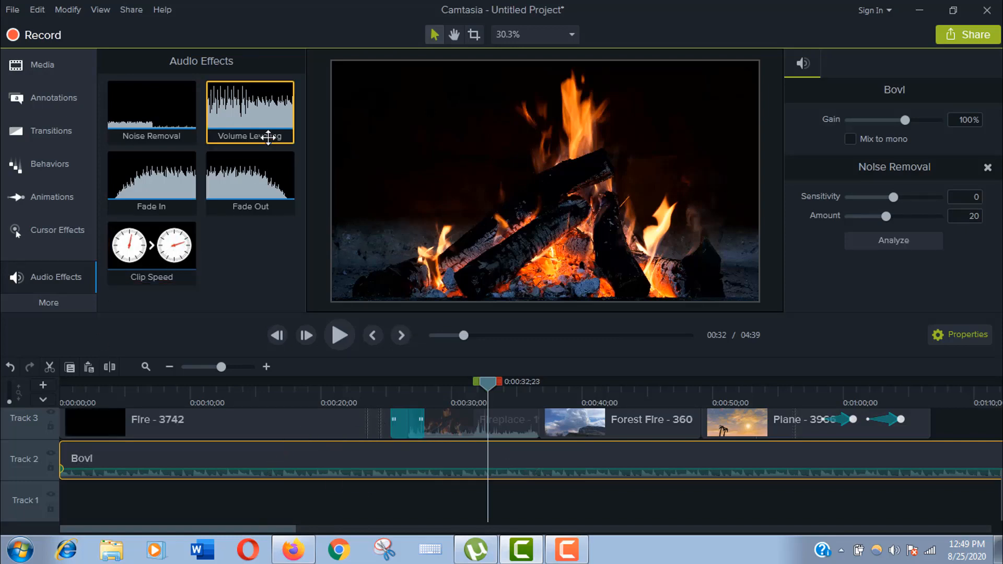
drag(269, 130, 326, 459)
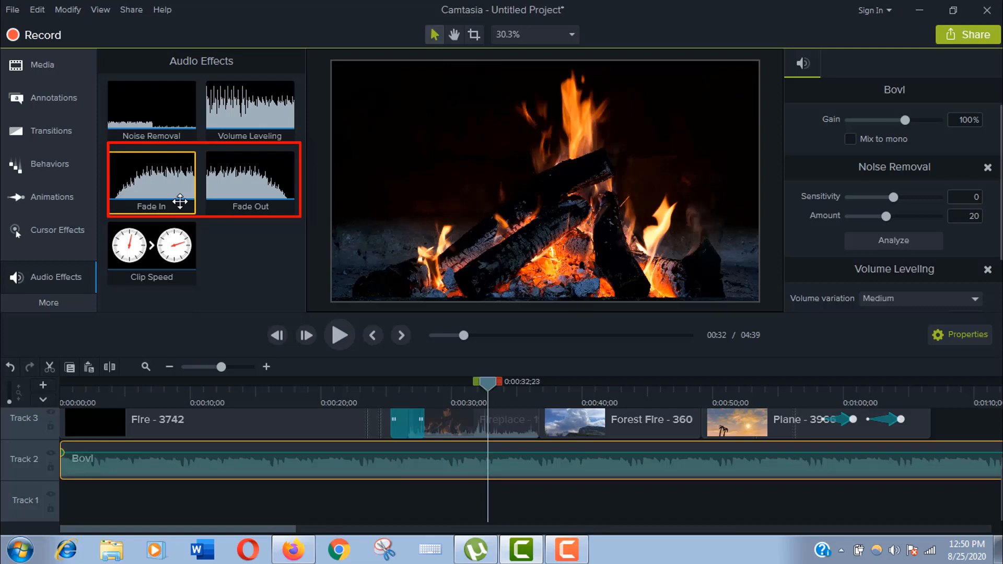
- Add a Fade In and a Fade Out audio effect to the Bovl clip, and deselect it
drag(179, 201, 165, 458)
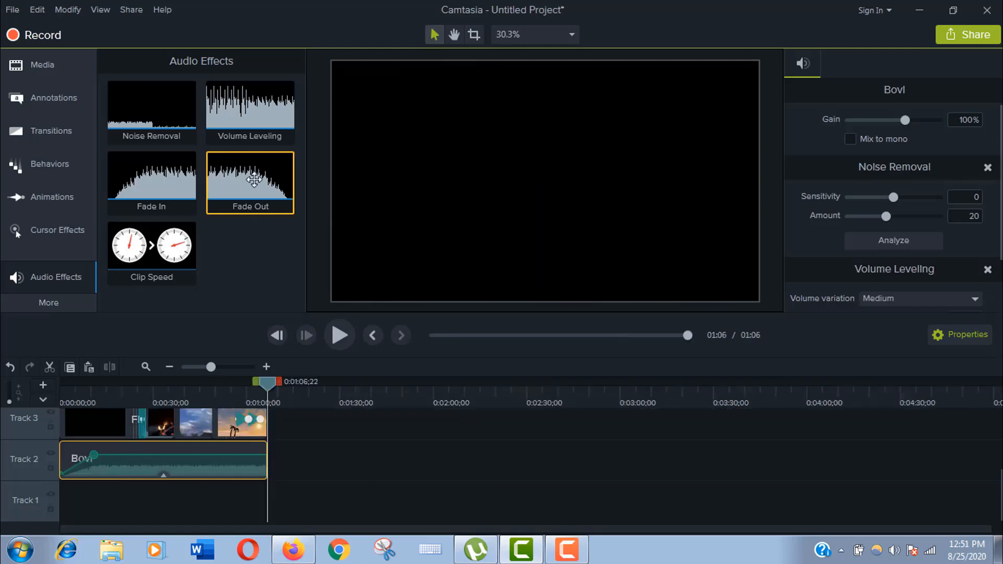
drag(254, 180, 230, 460)
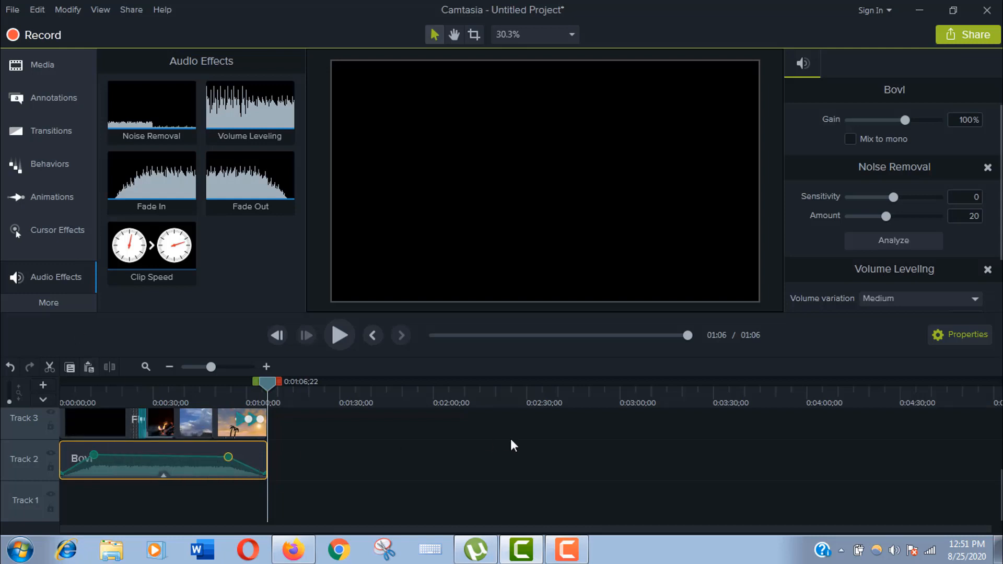
click(409, 468)
- Apply the Colorize visual effect to the Boxing - 20119 clip on Track 4, viewing it at 0:00:11;24
click(74, 305)
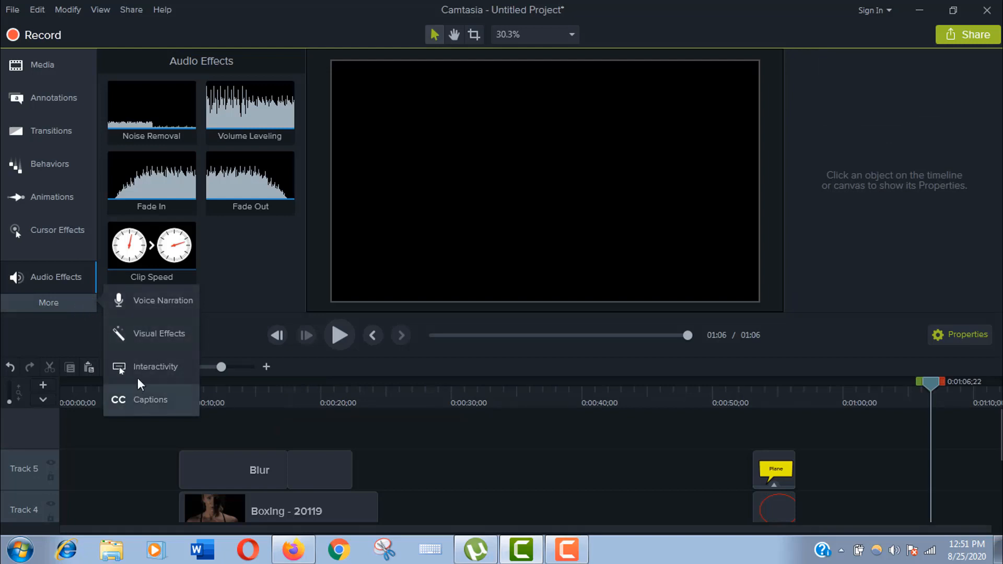
click(160, 341)
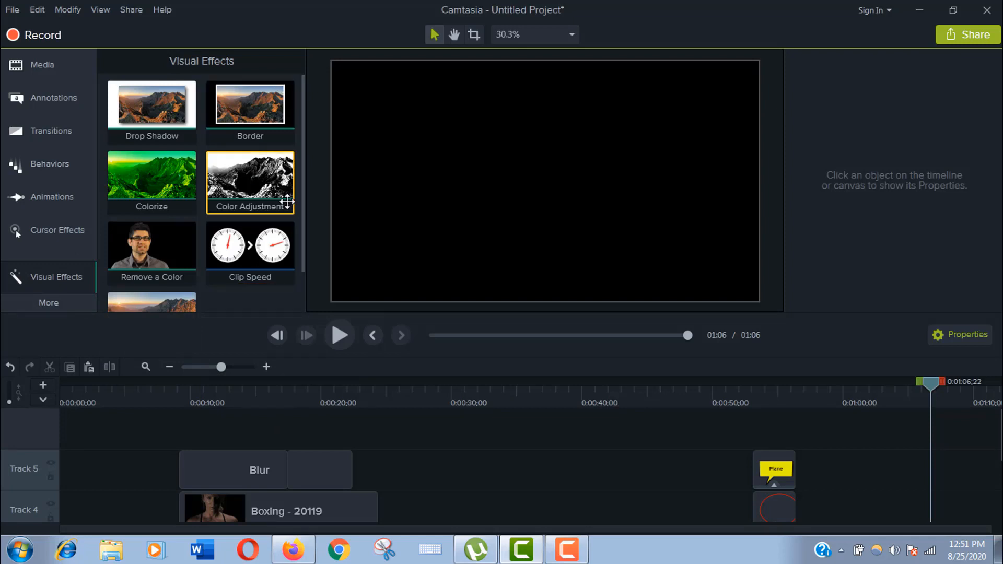
drag(302, 145, 301, 209)
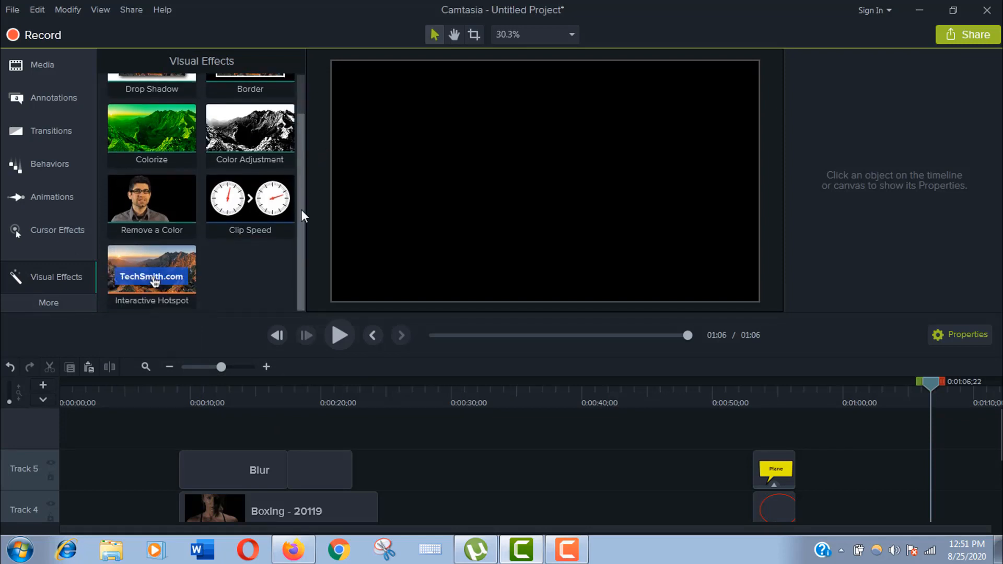
drag(301, 172, 304, 128)
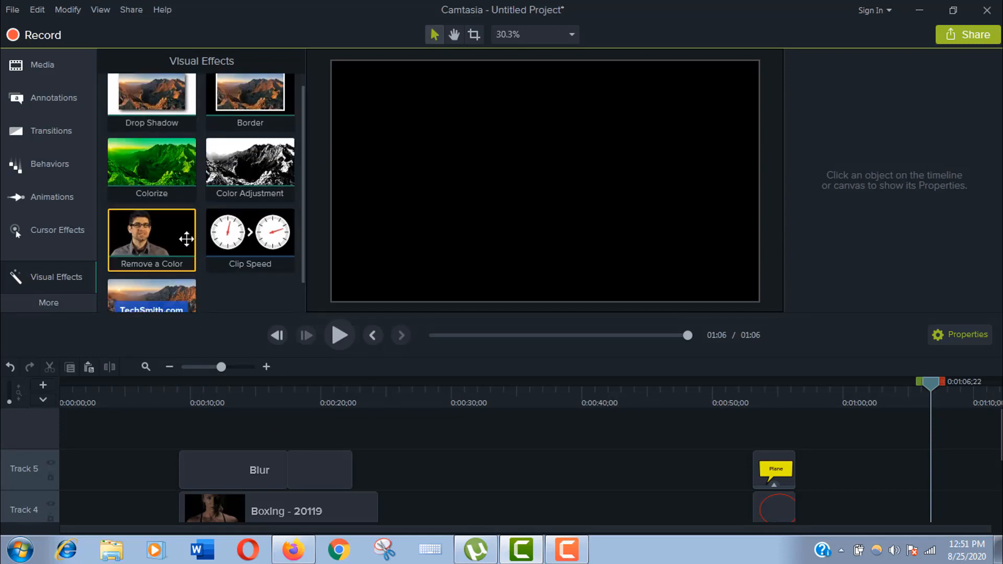
scroll(497, 465, down, 3)
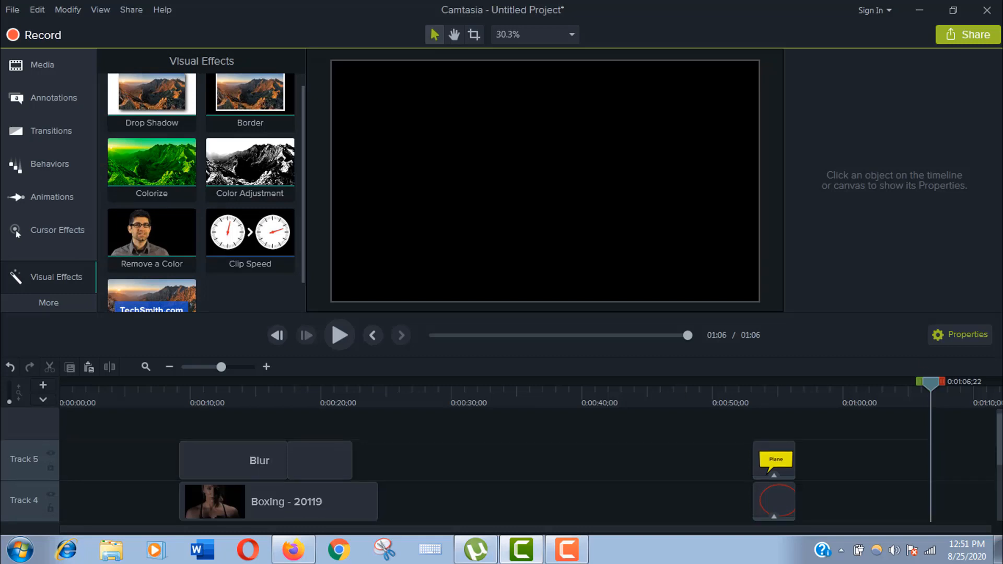
scroll(470, 459, up, 3)
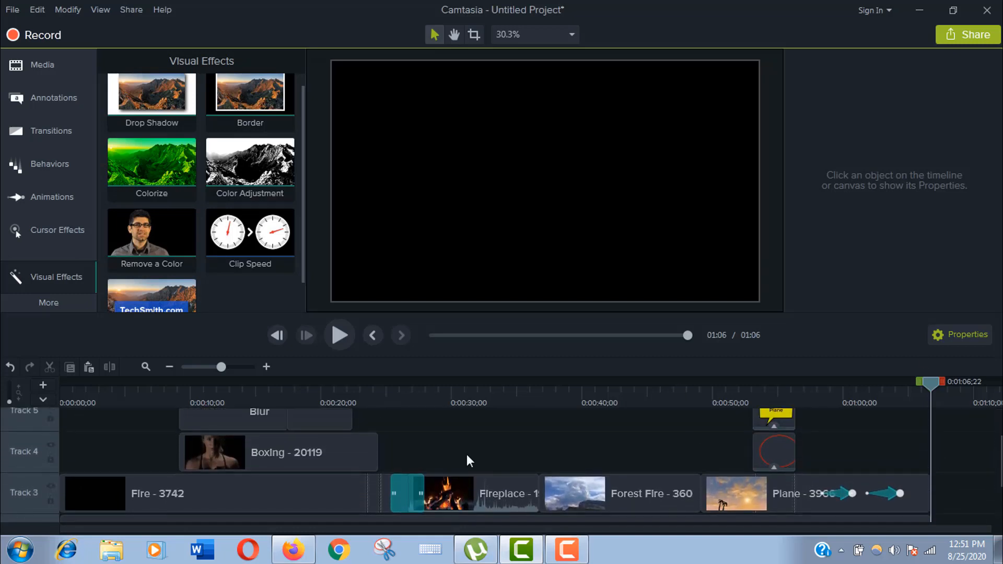
click(341, 449)
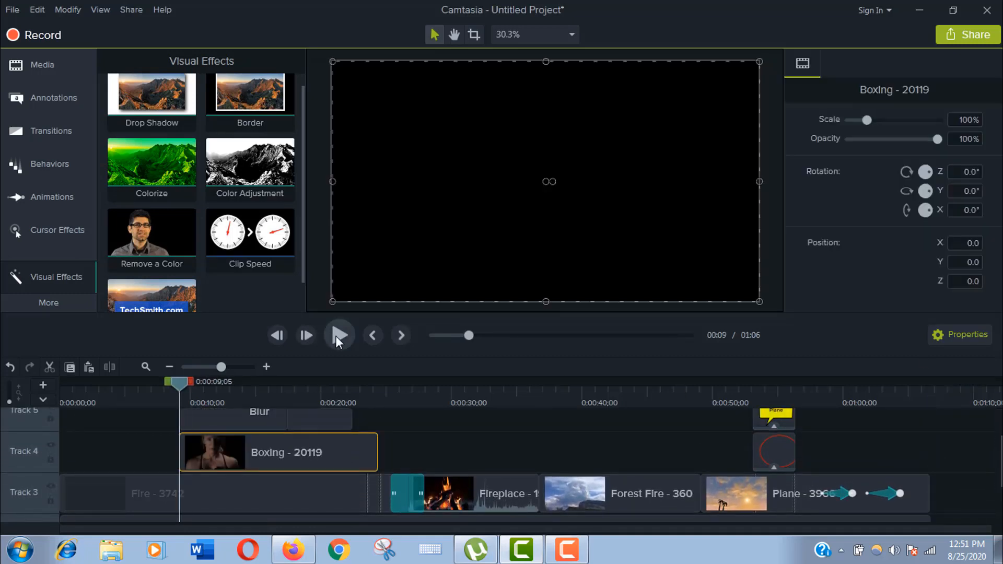
click(354, 328)
click(354, 328)
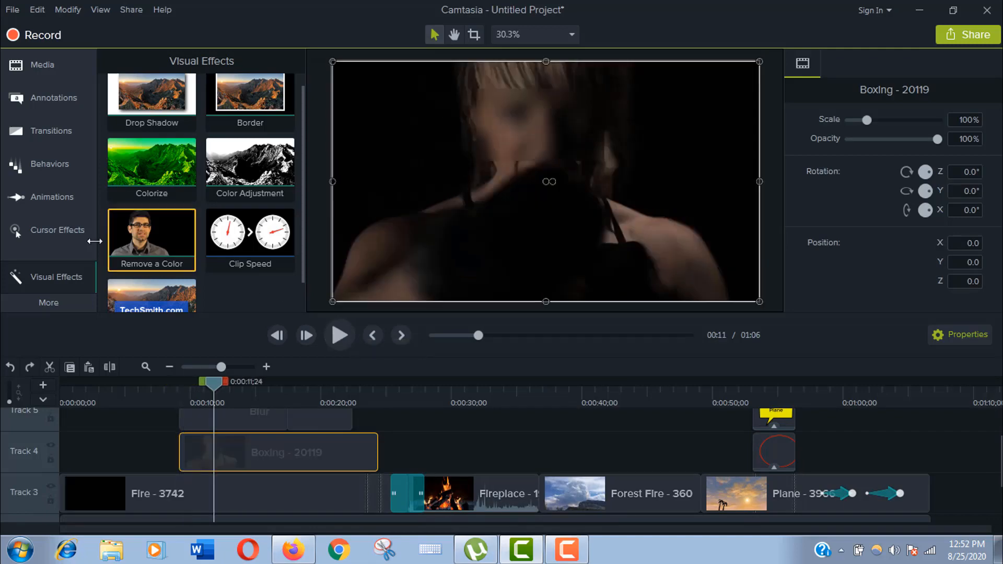
drag(139, 189, 282, 452)
drag(281, 451, 281, 450)
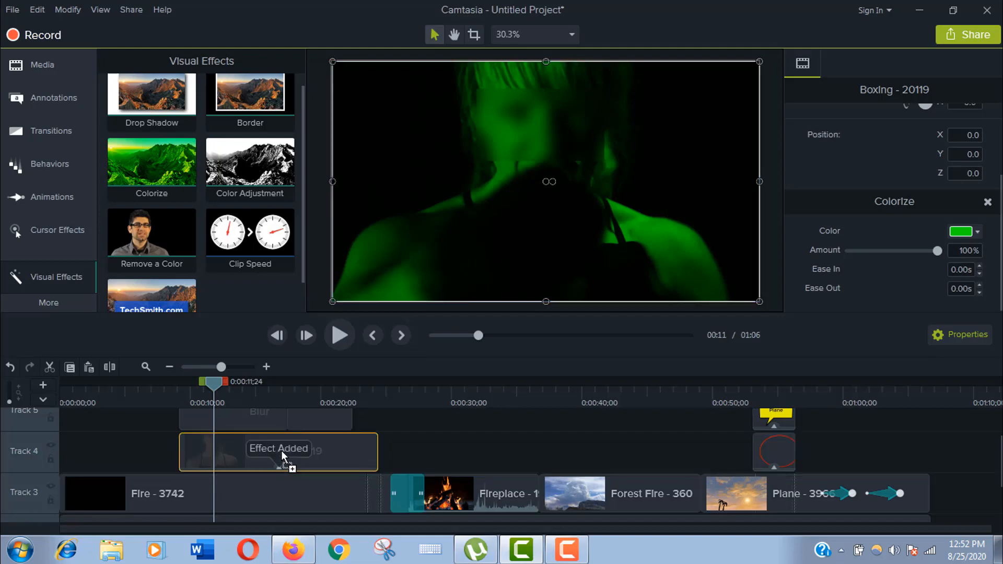
- Set the Boxing - 20119 clip's Colorize color to orange-red with a 37% amount, and play back the result
click(970, 230)
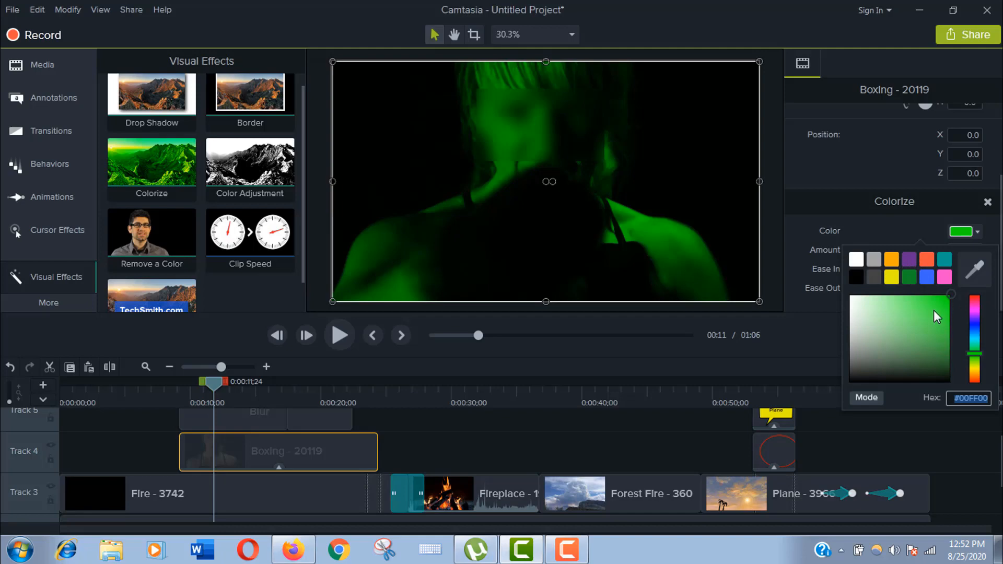
drag(974, 309, 974, 383)
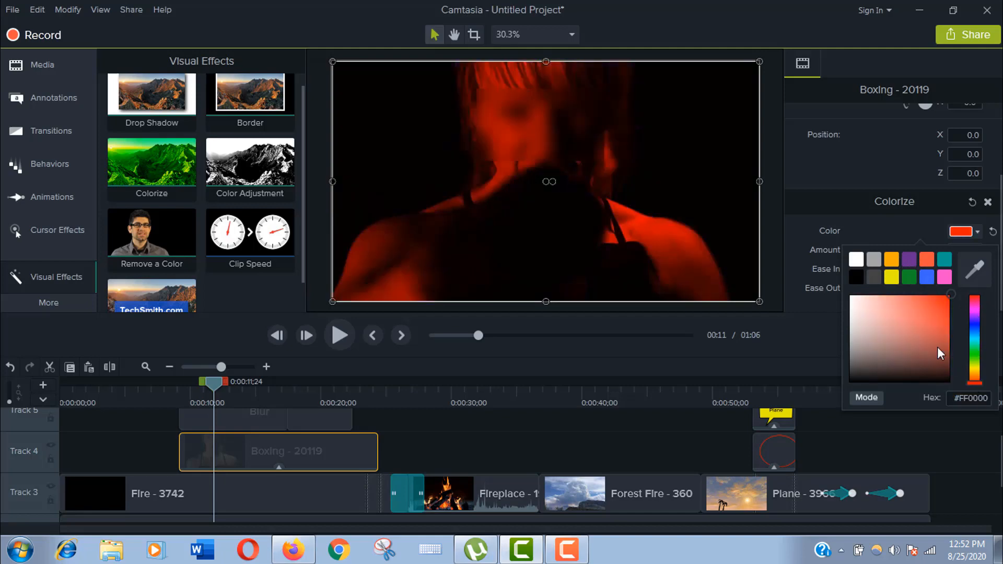
click(938, 321)
click(932, 256)
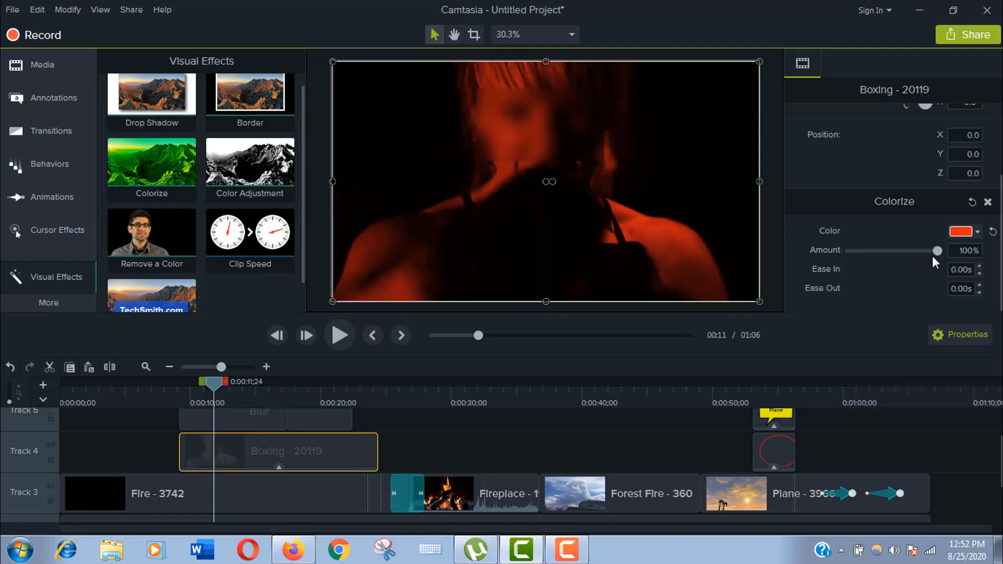
drag(936, 252, 879, 264)
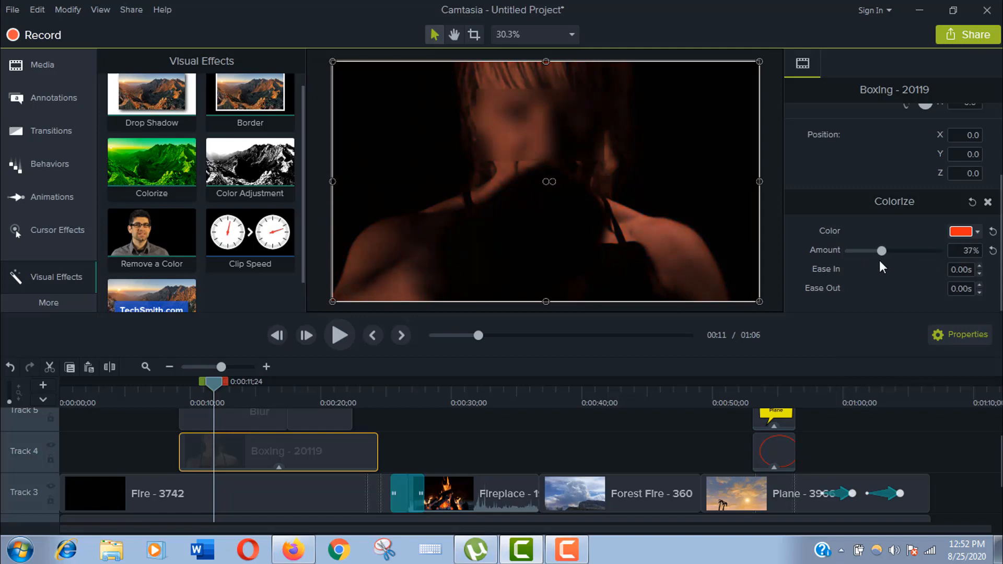
click(330, 344)
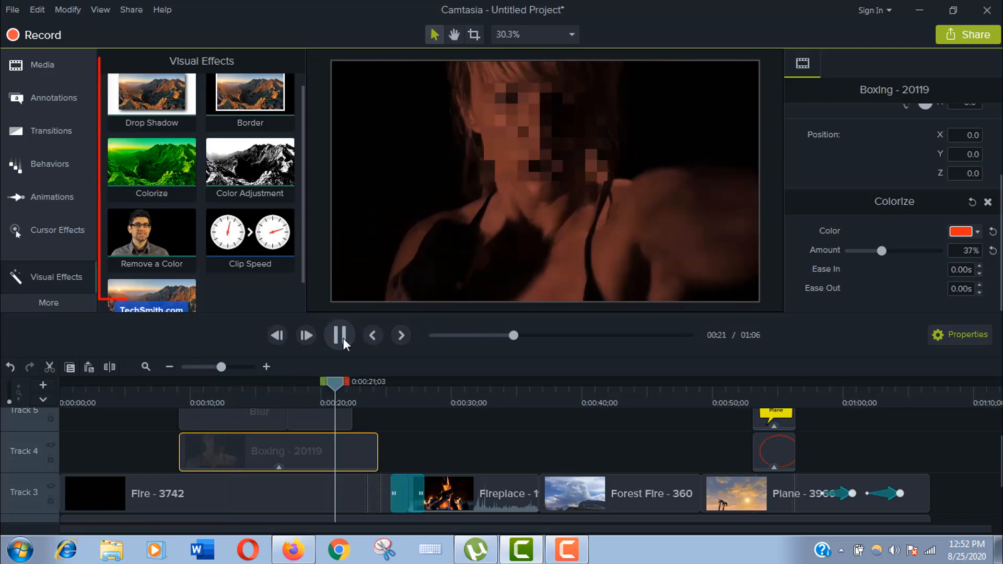
click(341, 336)
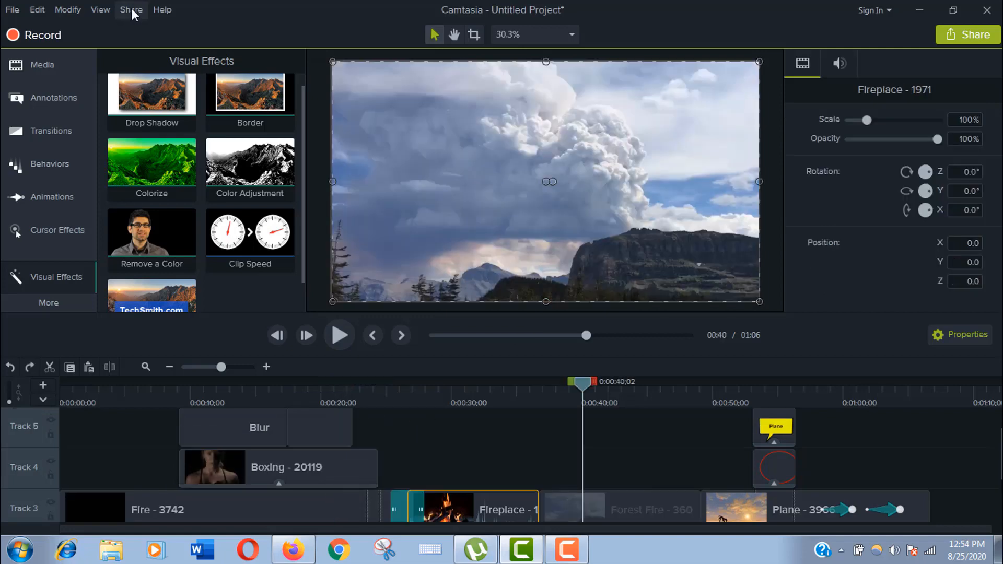
- Start a new custom production in MP4 - Smart Player (HTML5) format, keeping the default video options, up to the output file settings
click(131, 9)
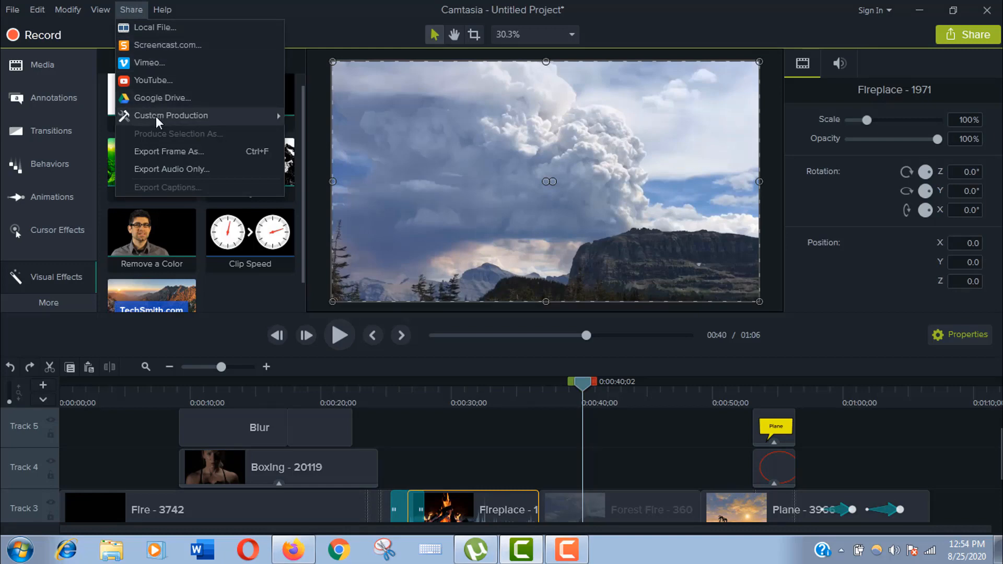
mouse_move(156, 116)
click(308, 120)
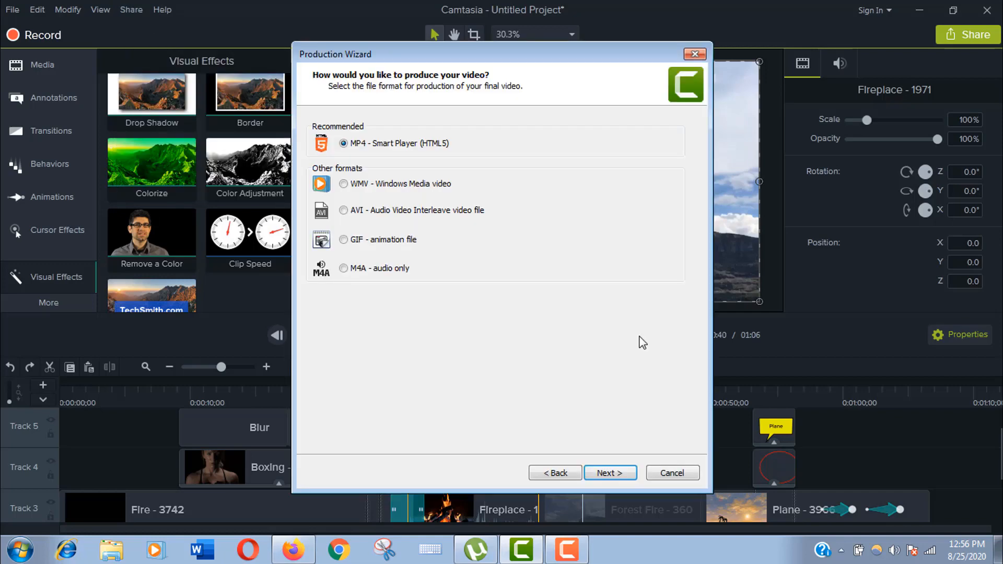
click(605, 476)
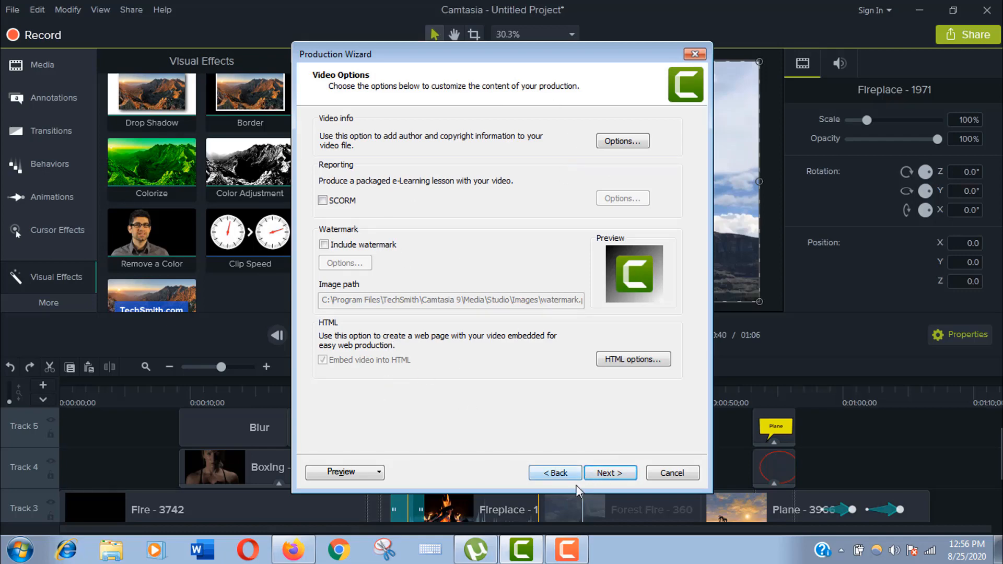
click(604, 476)
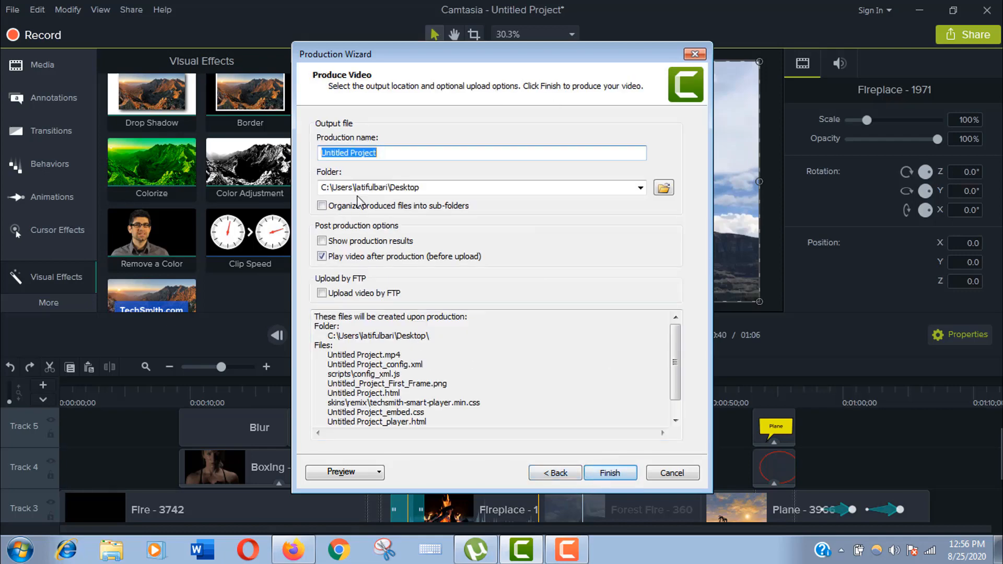
- Name the production "camtasia editing tutorial", keep the Desktop as output folder, and start rendering the video
double_click(425, 188)
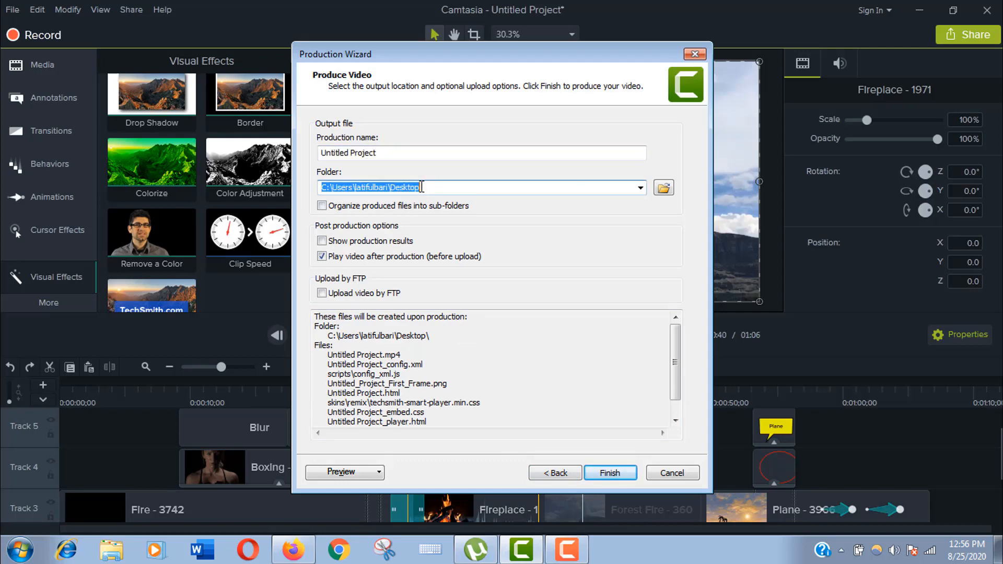
click(393, 153)
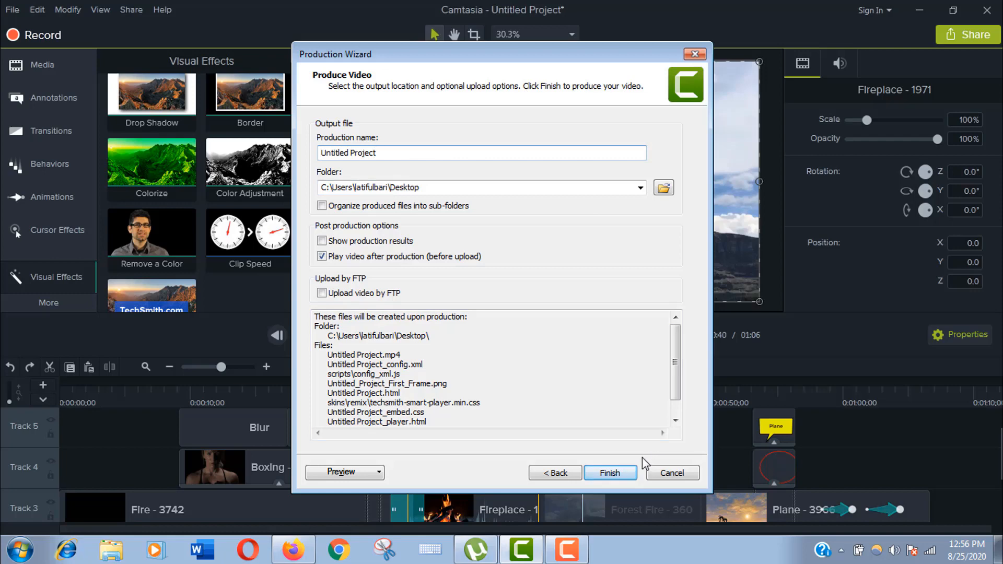
key(BackSpace)
key(BackSpace)
key(BackSpace)
key(BackSpace)
key(BackSpace)
key(BackSpace)
key(BackSpace)
key(BackSpace)
key(BackSpace)
key(BackSpace)
key(BackSpace)
key(BackSpace)
key(BackSpace)
key(BackSpace)
key(BackSpace)
key(BackSpace)
text(camtasia editing tutorial)
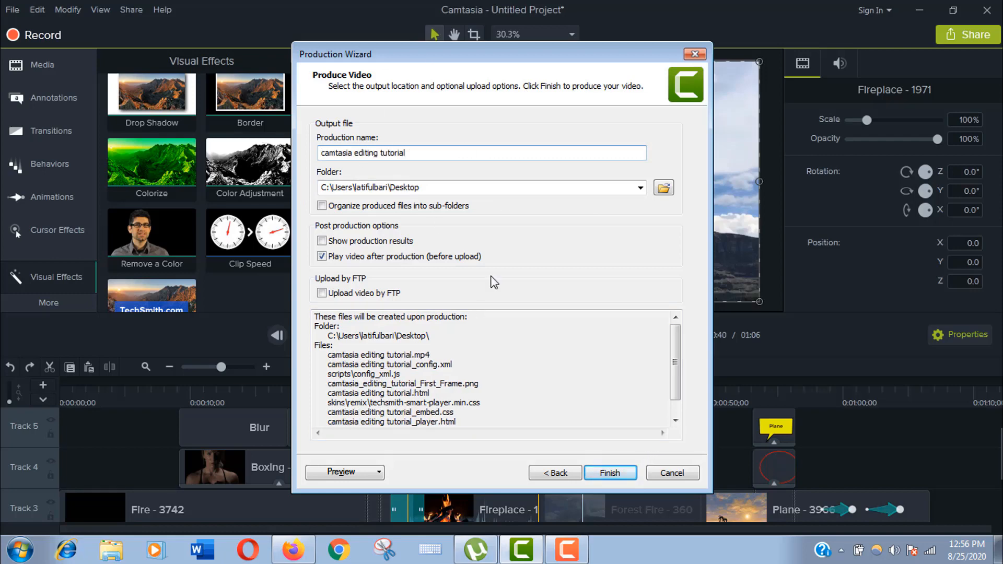
click(586, 477)
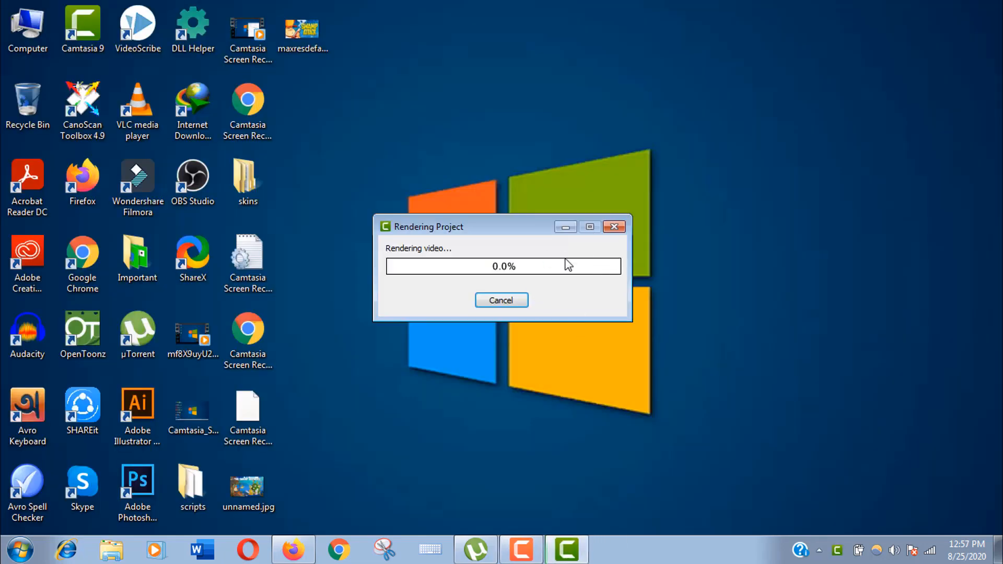
- Cancel the video rendering and leave the Production Wizard without producing the file
click(614, 228)
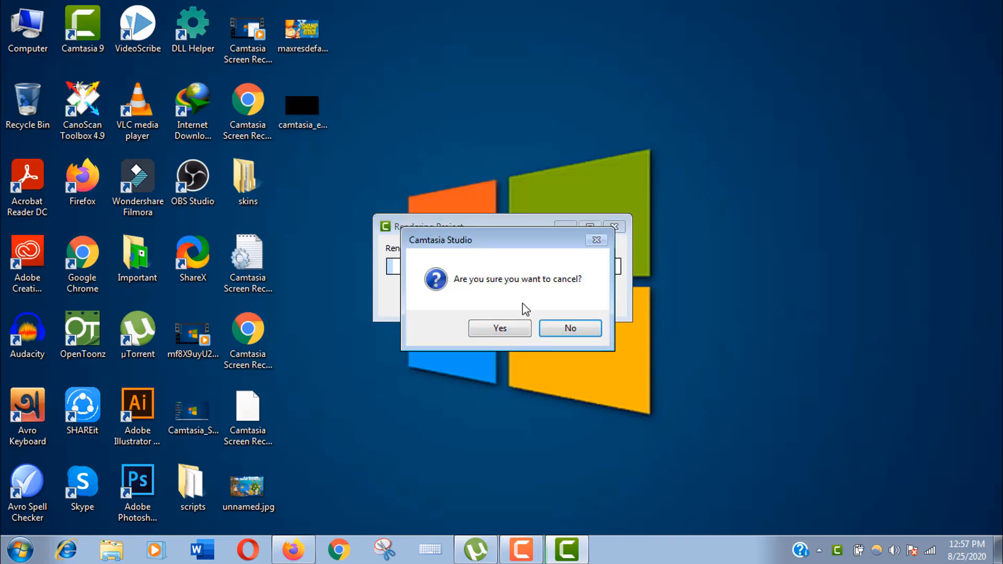
click(519, 334)
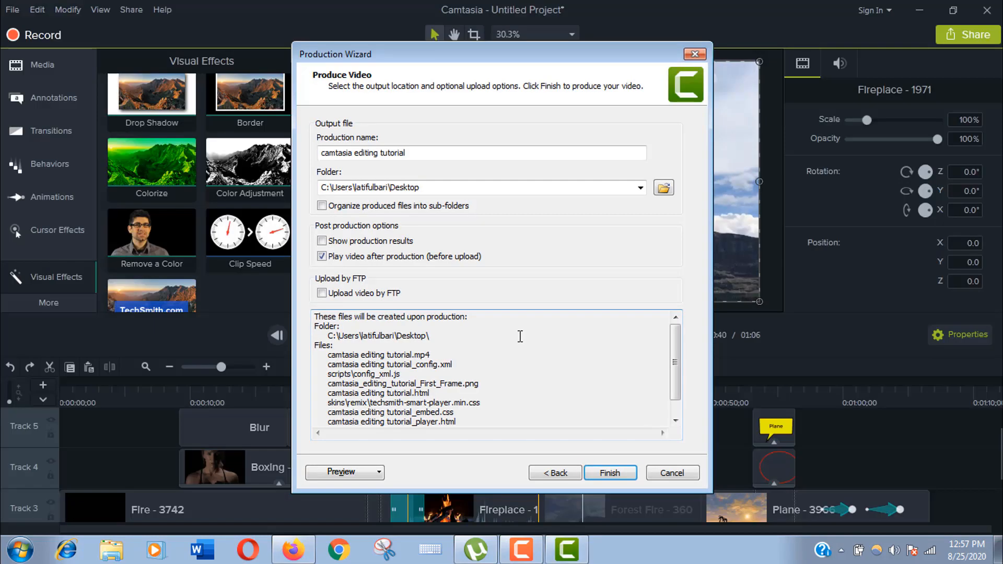
click(671, 474)
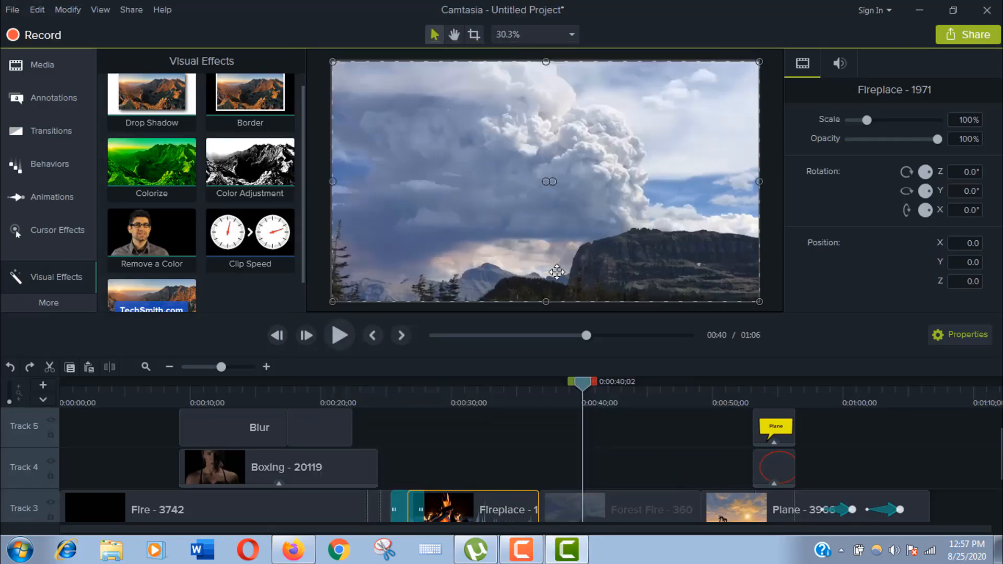